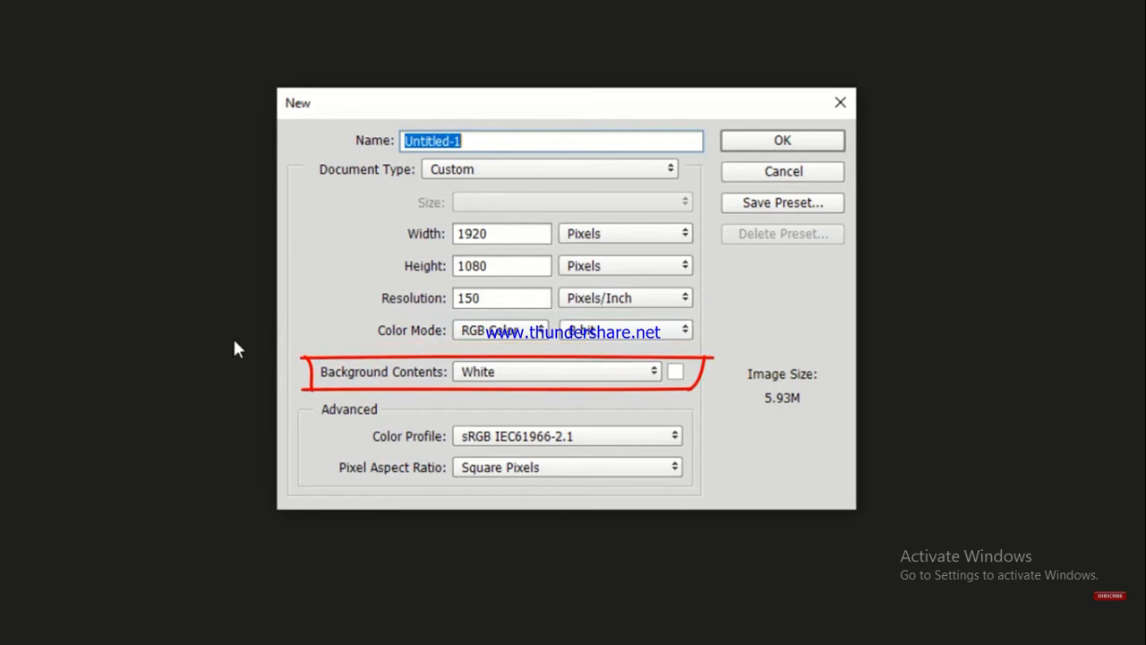
Create the 1920 × 1080 pixel RGB document at 150 pixels/inch with a white background, and unlock its background layer.
click(778, 141)
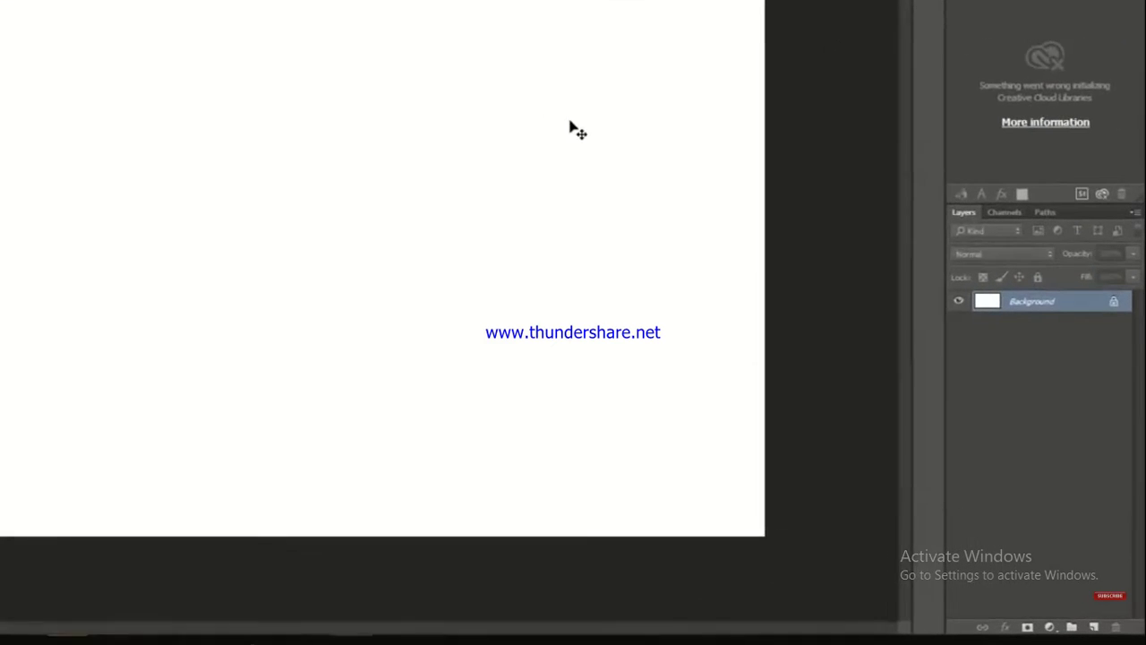
click(1123, 379)
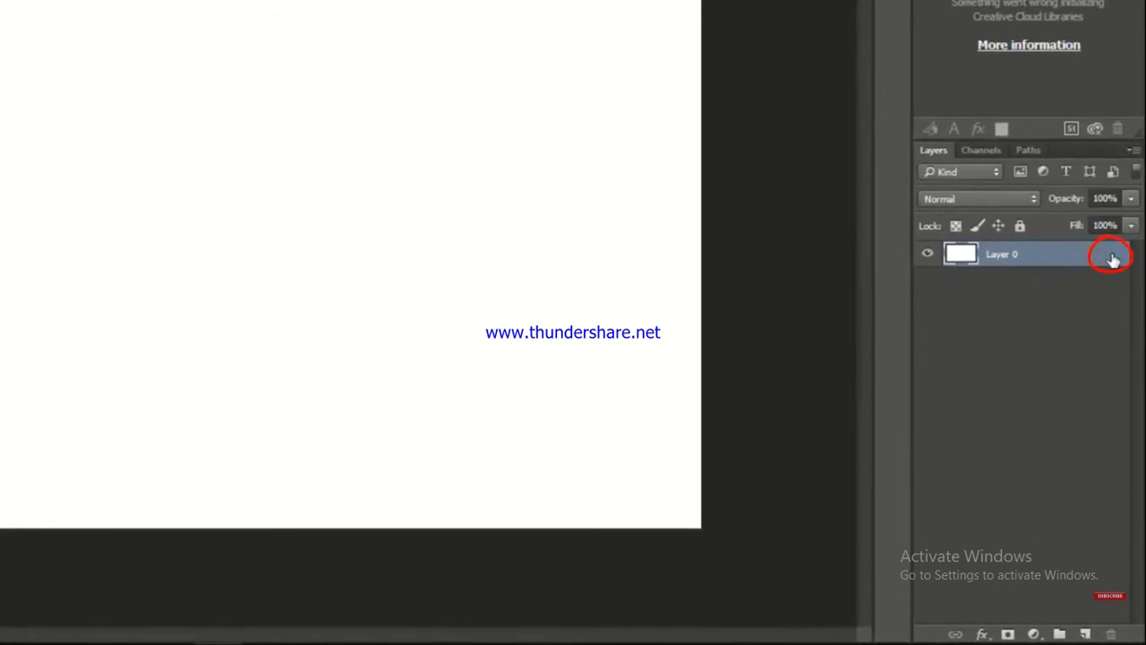
Add a Gradient Overlay to Layer 0 and load the Black, White preset as its gradient.
double_click(1060, 256)
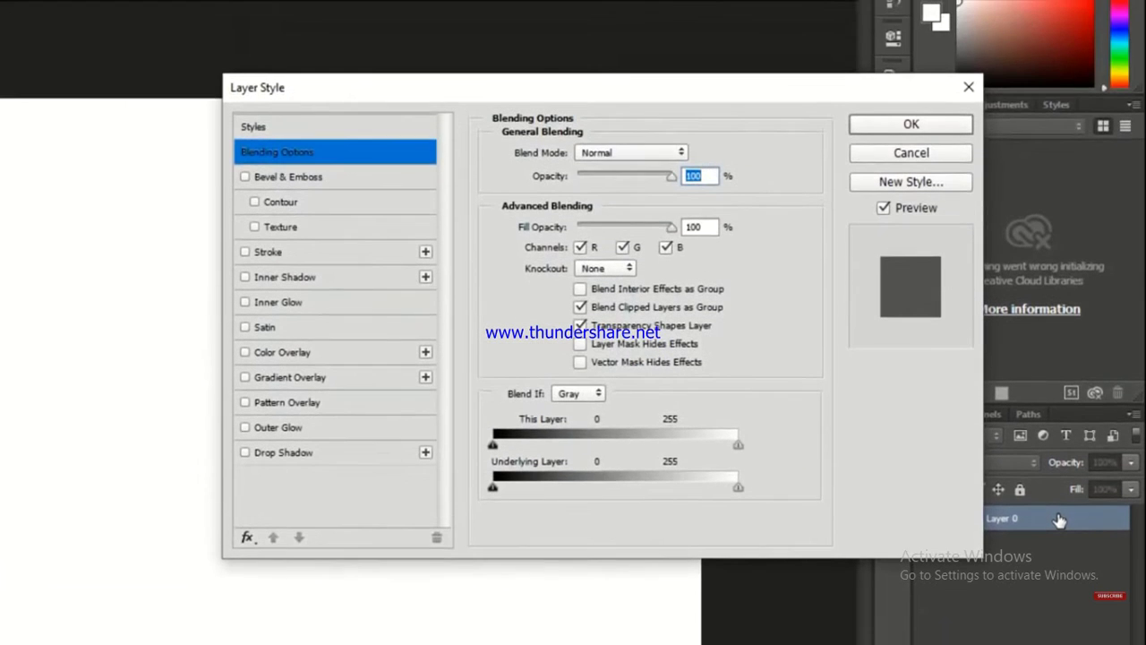
click(293, 372)
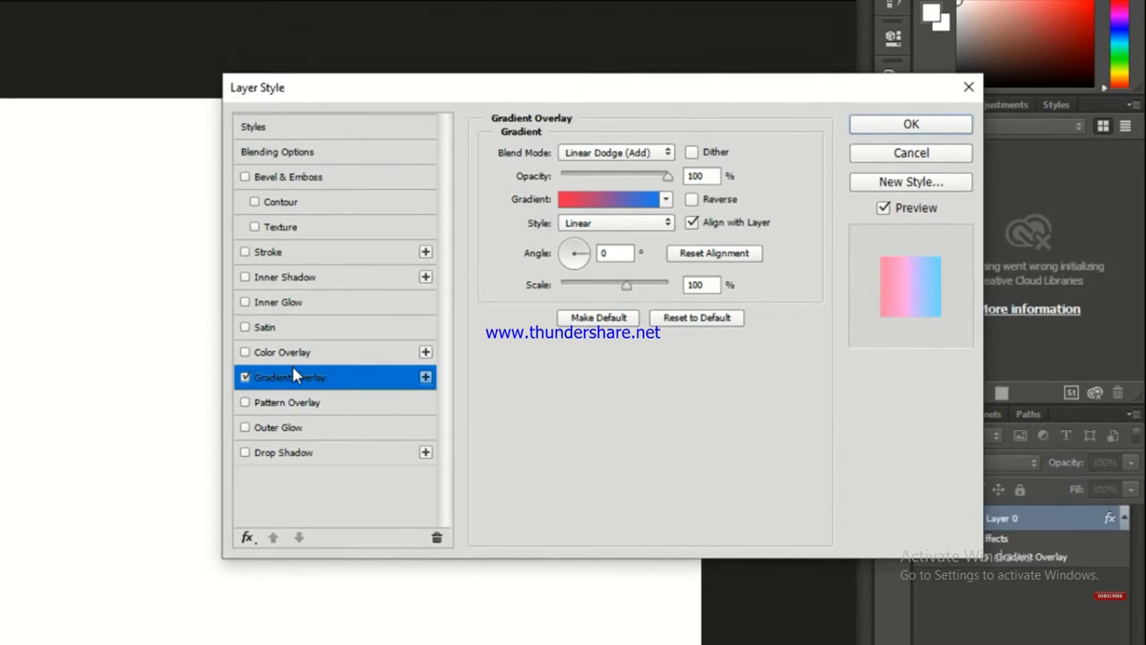
click(601, 202)
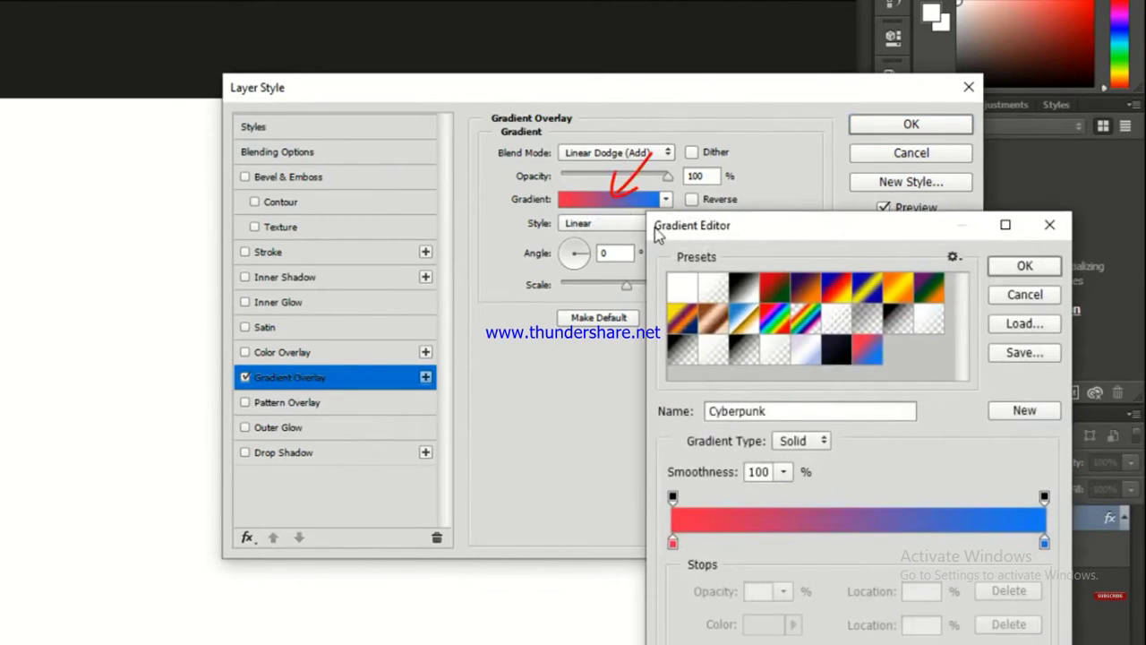
click(743, 288)
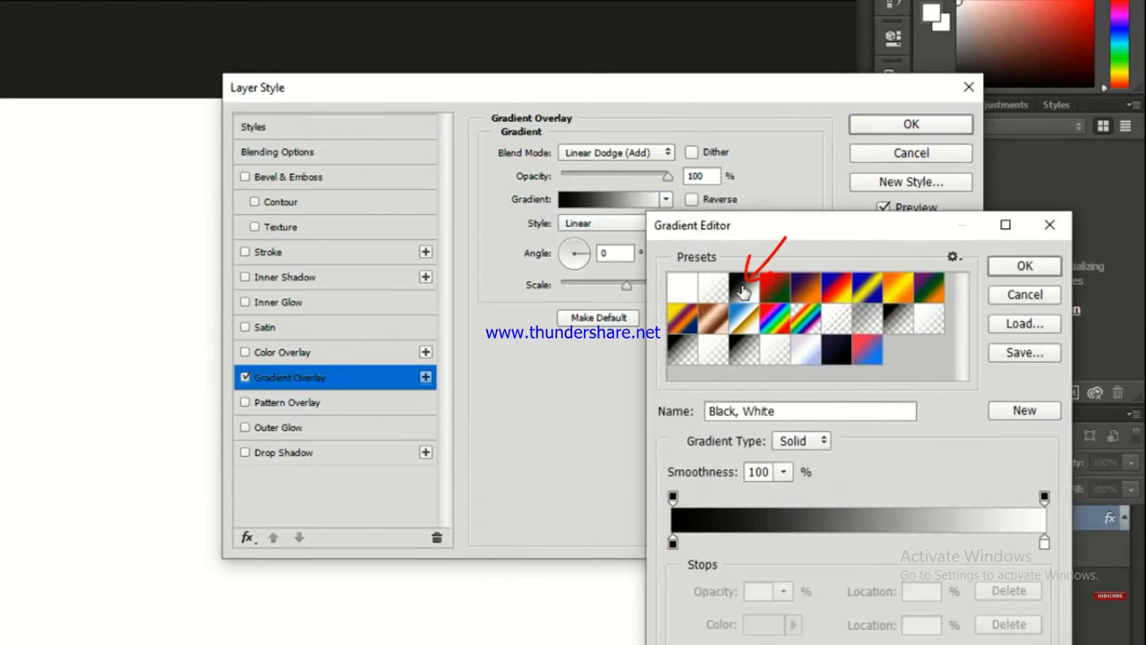
Change the gradient's white end stop to colour 0f0527 and accept the edited gradient.
click(1044, 542)
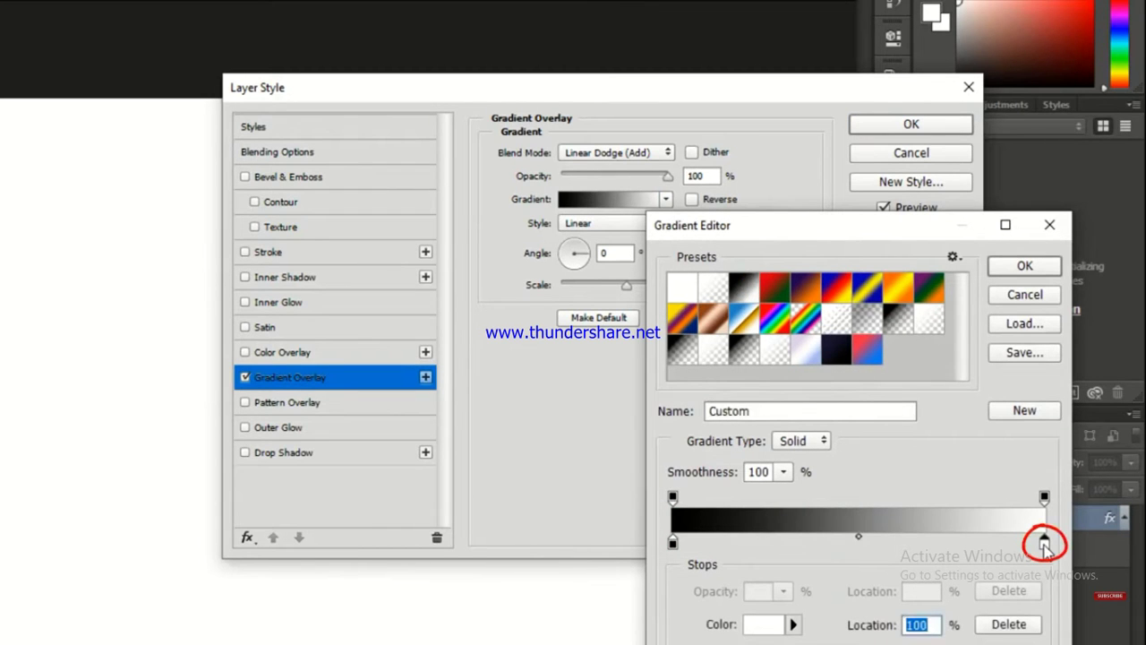
click(767, 624)
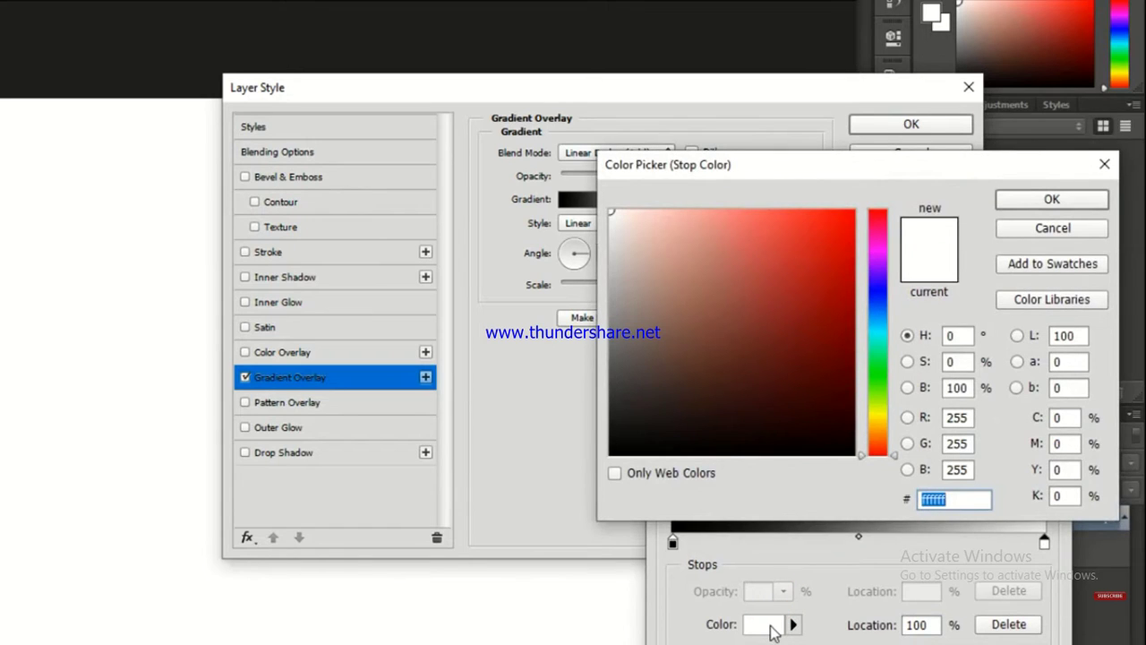
drag(975, 499, 867, 515)
text(0f0)
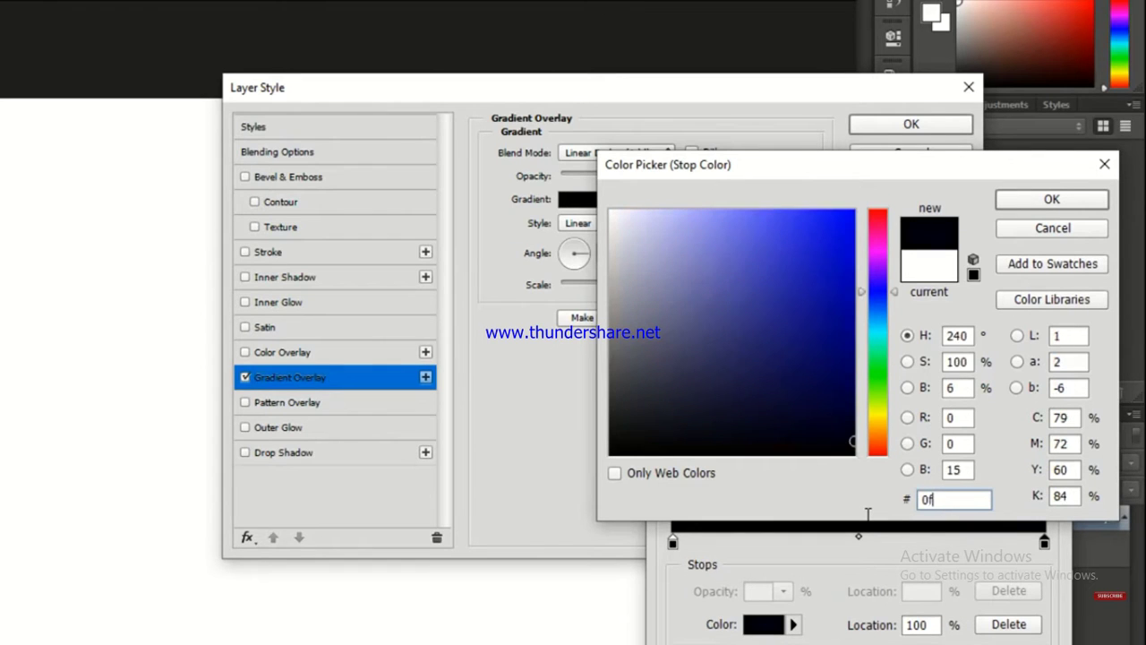
text(5)
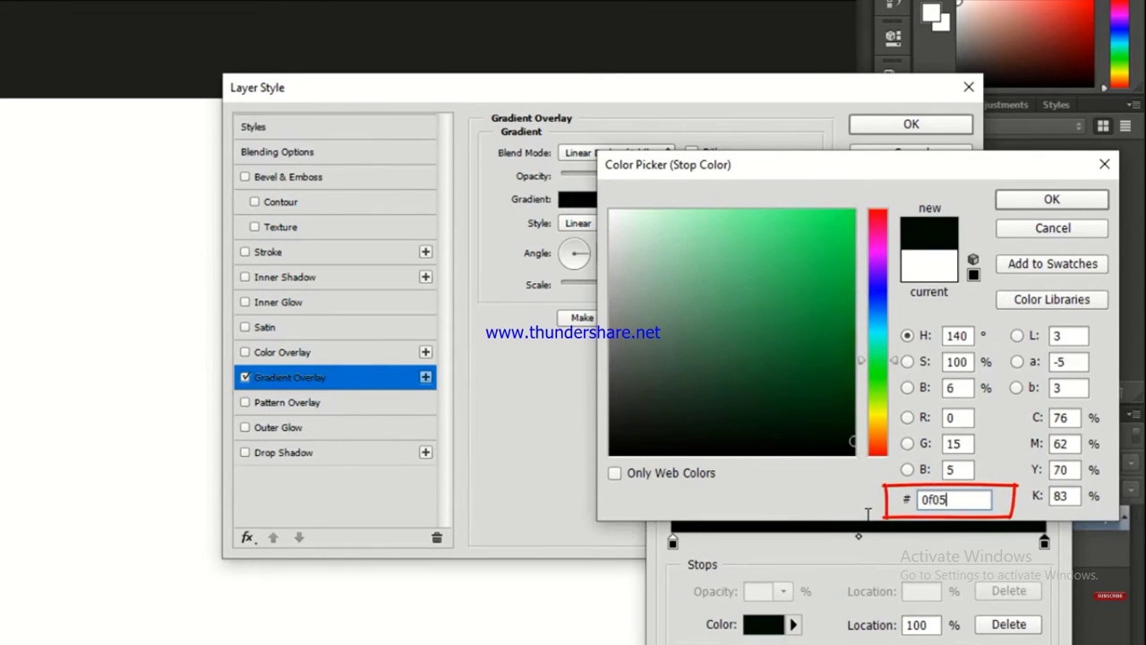
text(27)
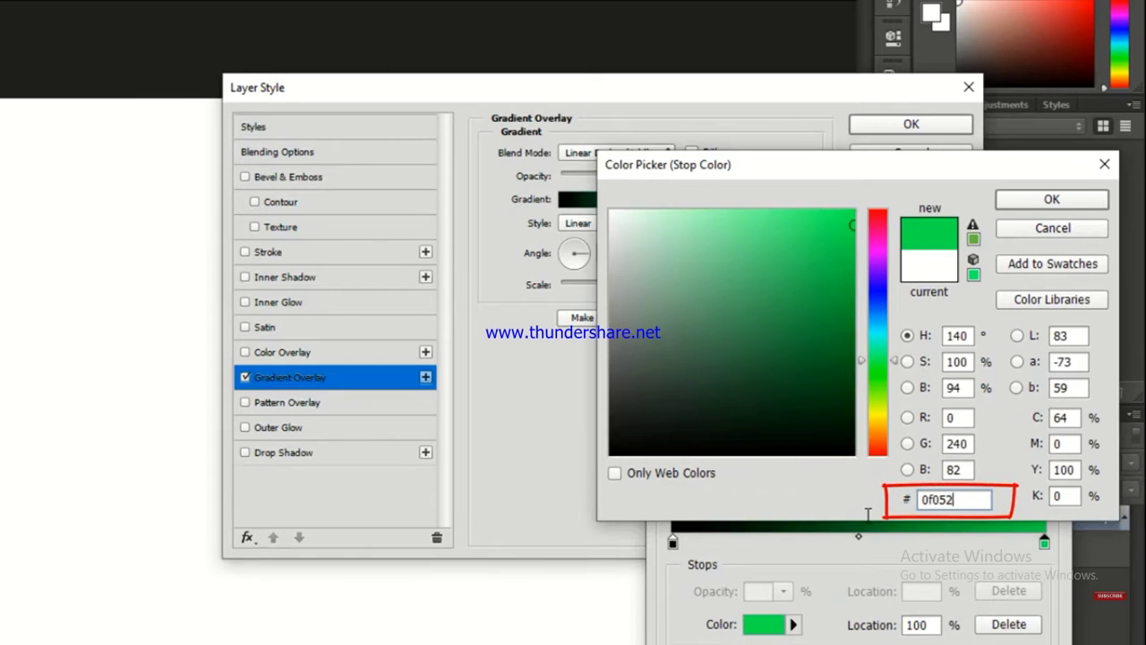
click(1074, 201)
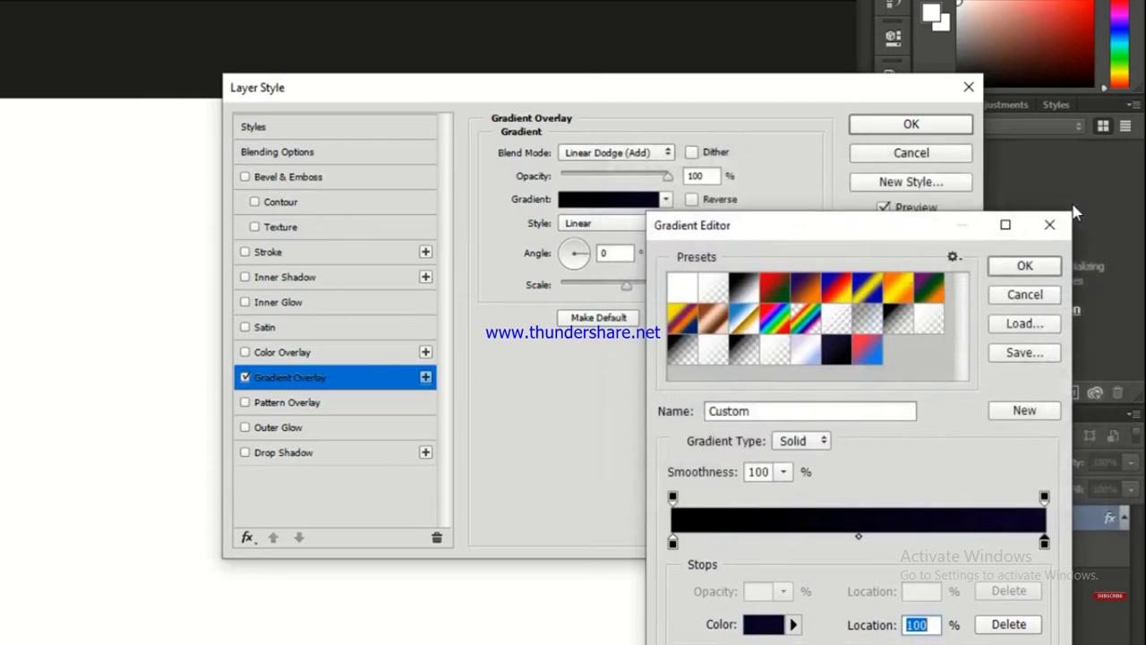
click(1026, 267)
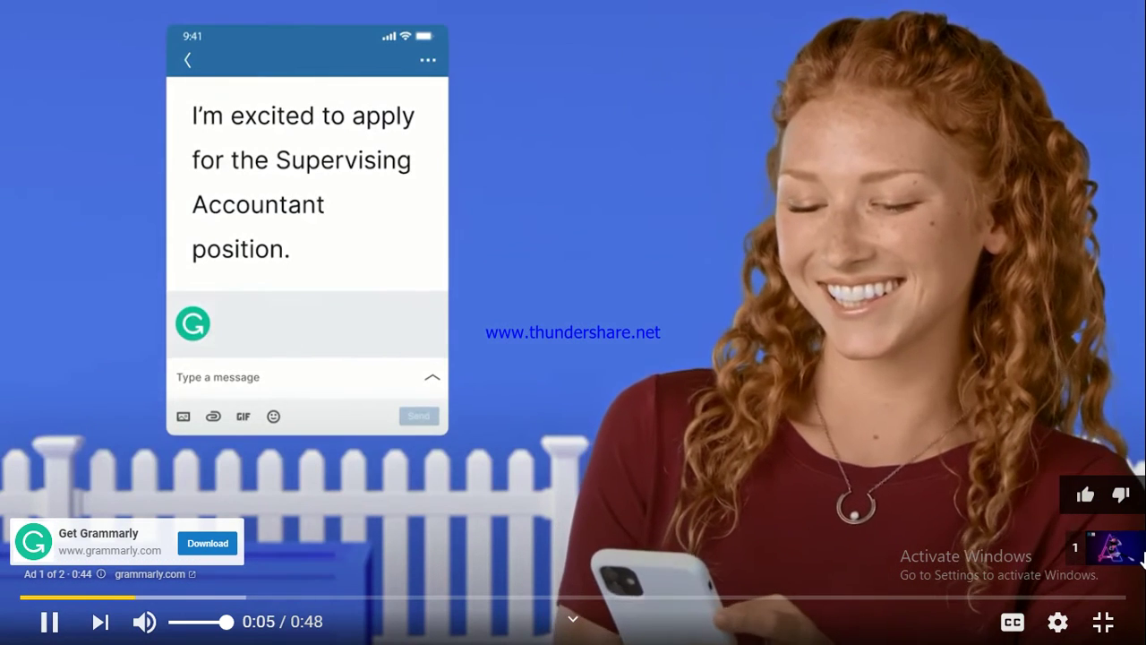
click(1143, 553)
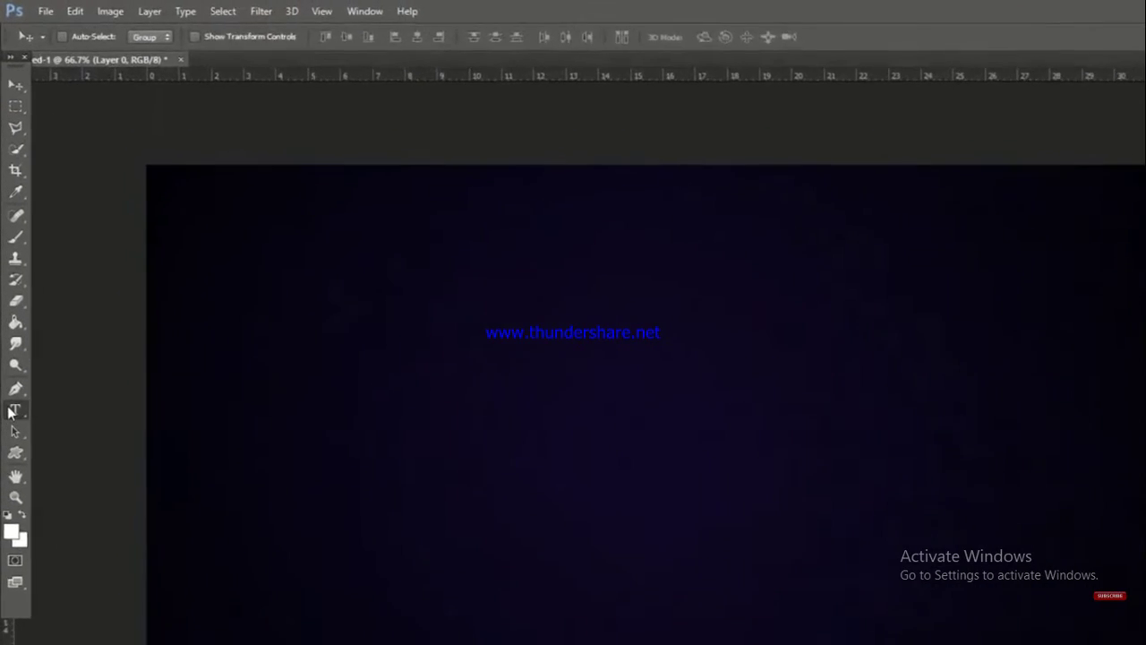
Set up the Horizontal Type tool with the Limelight Regular font at a size of 555 pt.
click(9, 307)
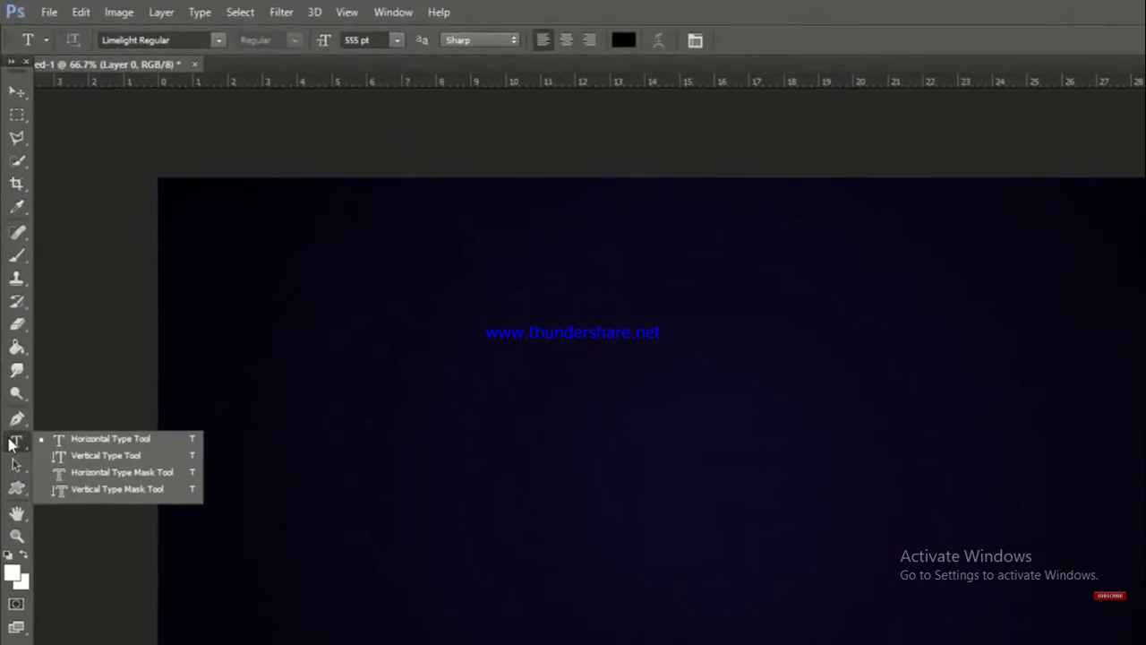
click(71, 439)
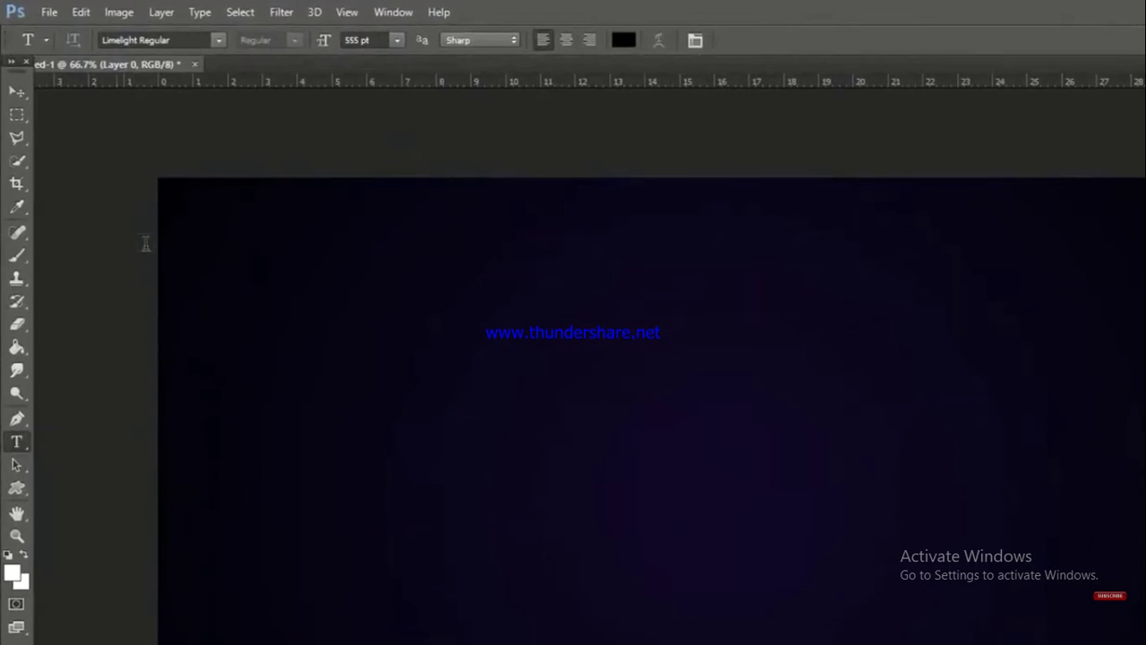
click(218, 40)
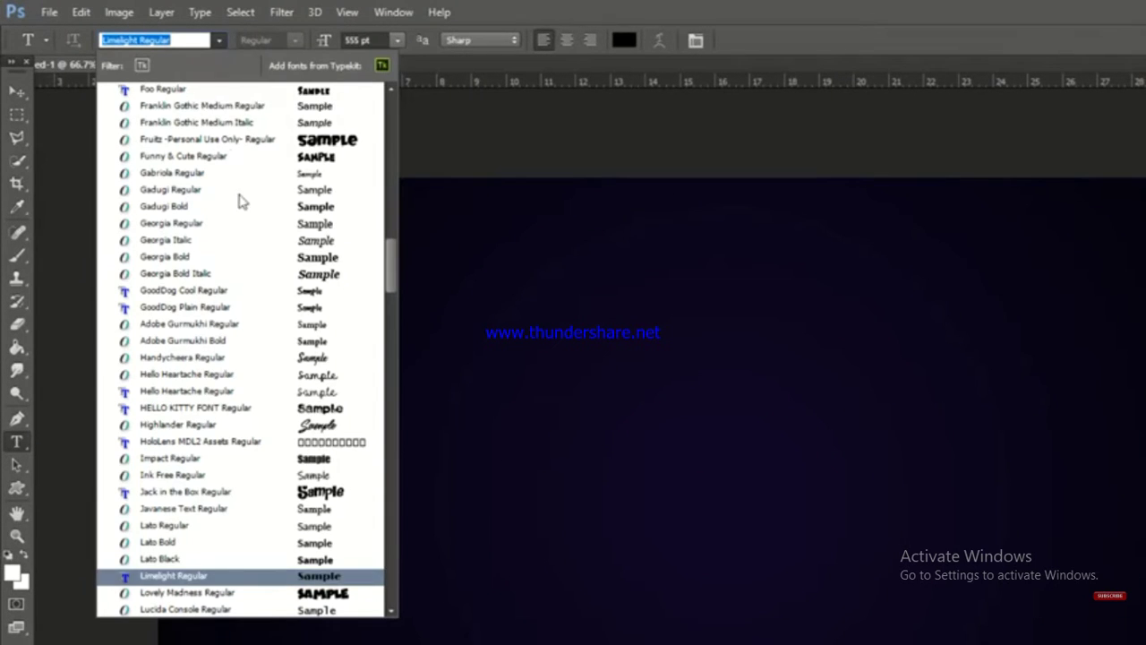
click(208, 578)
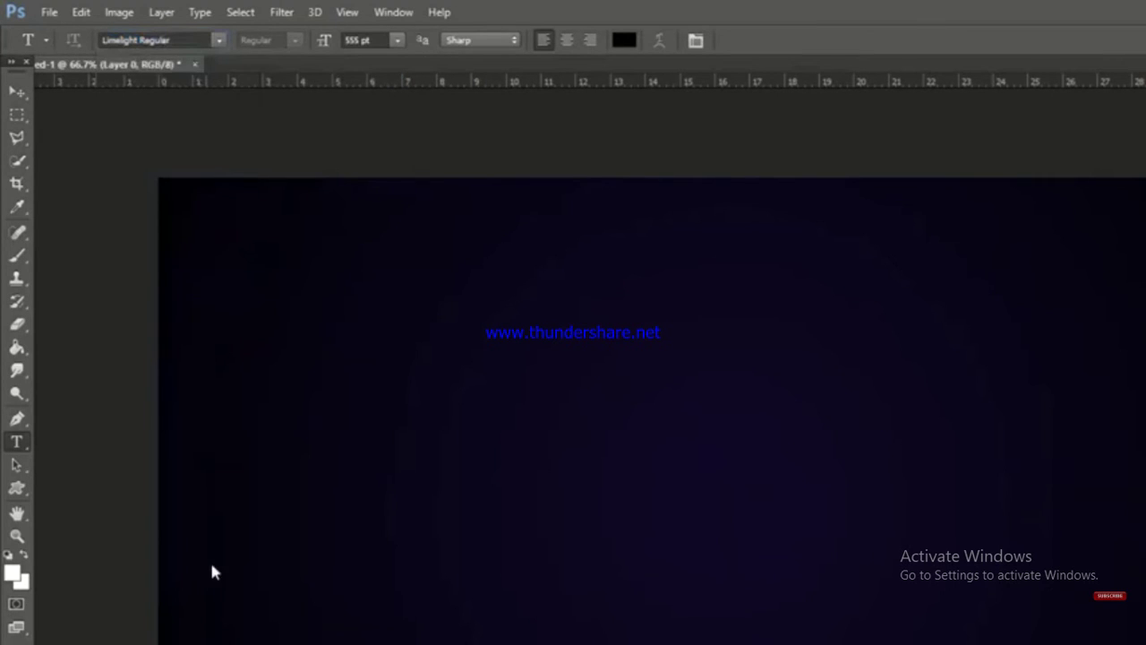
drag(373, 40, 322, 40)
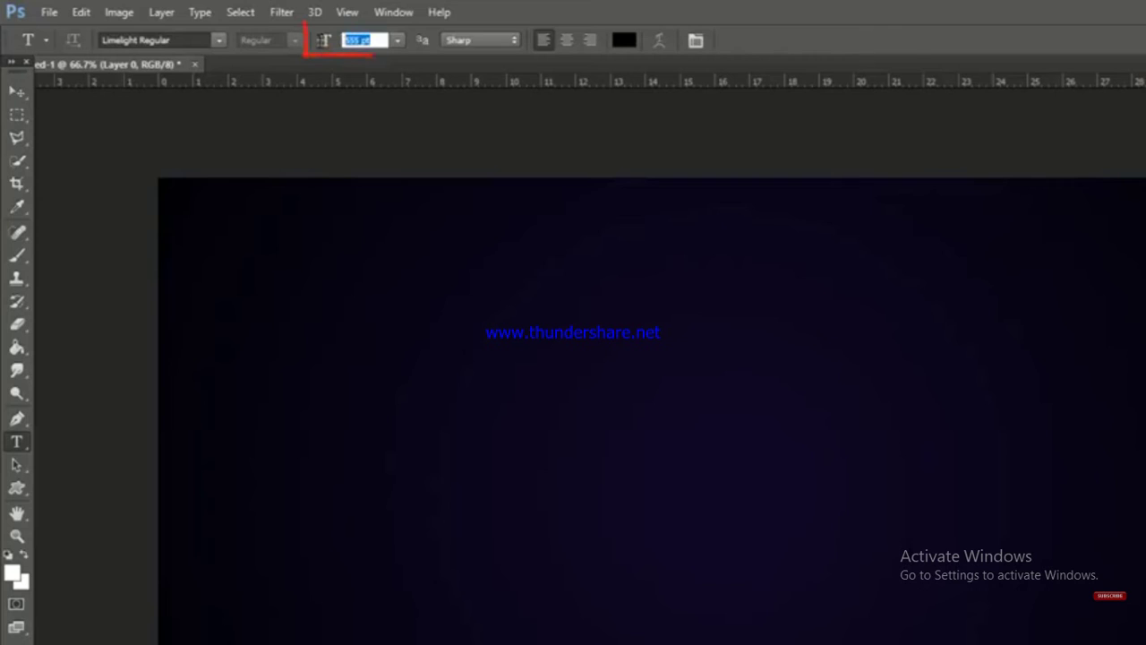
text(5)
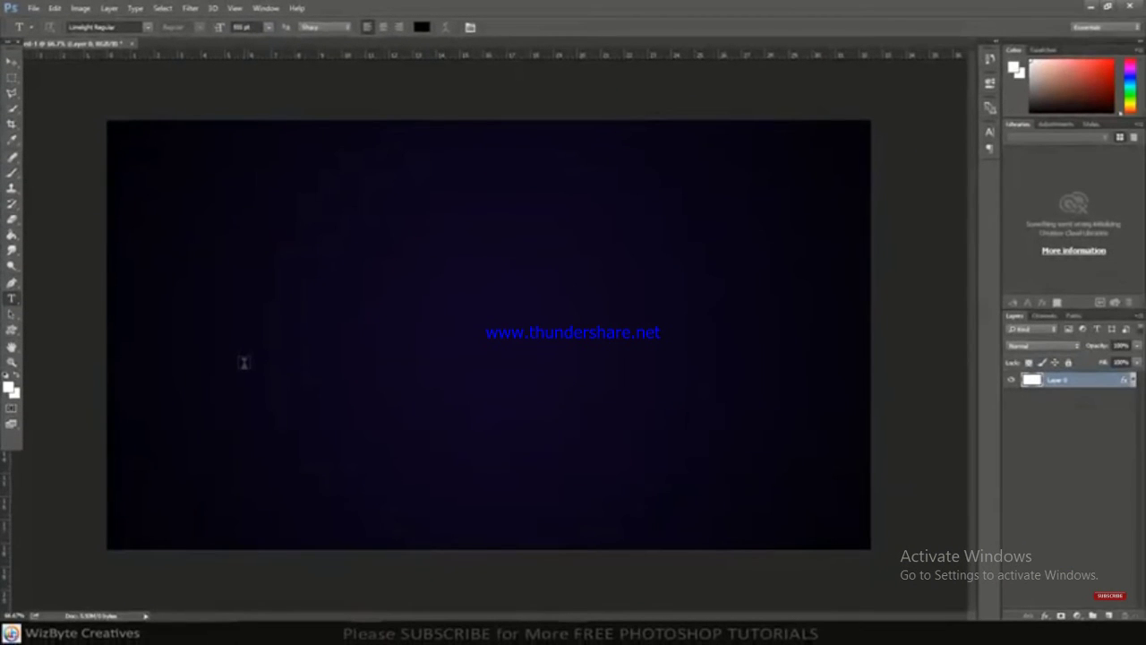
Add the black letter "A" as text on the canvas and move it down into the middle of the background.
click(243, 362)
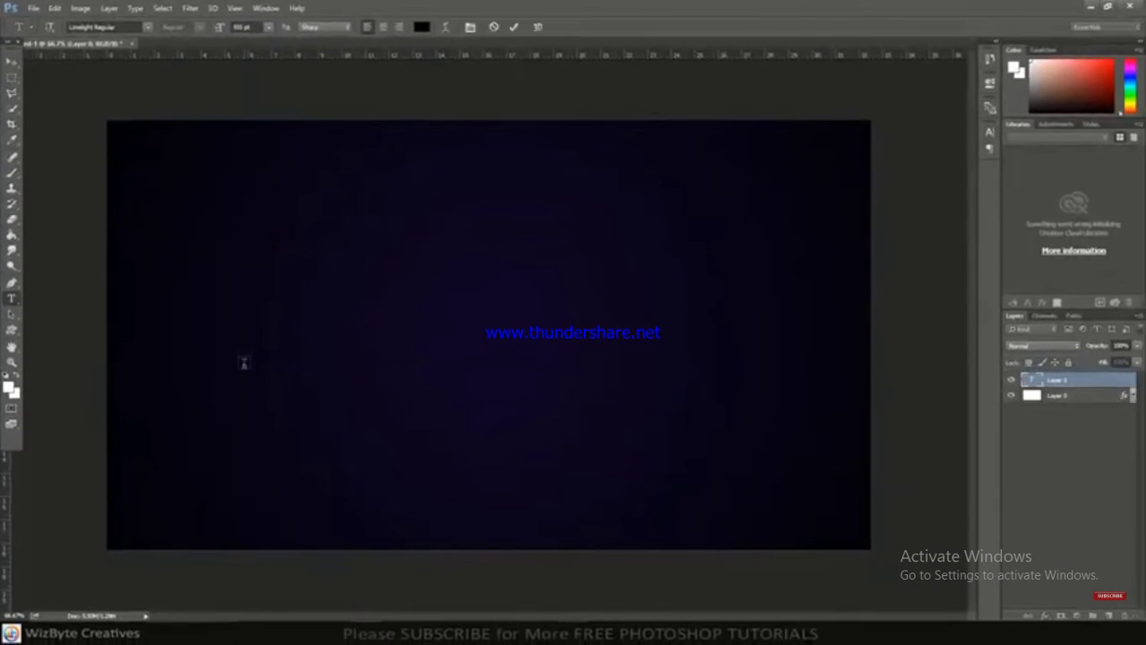
text(A)
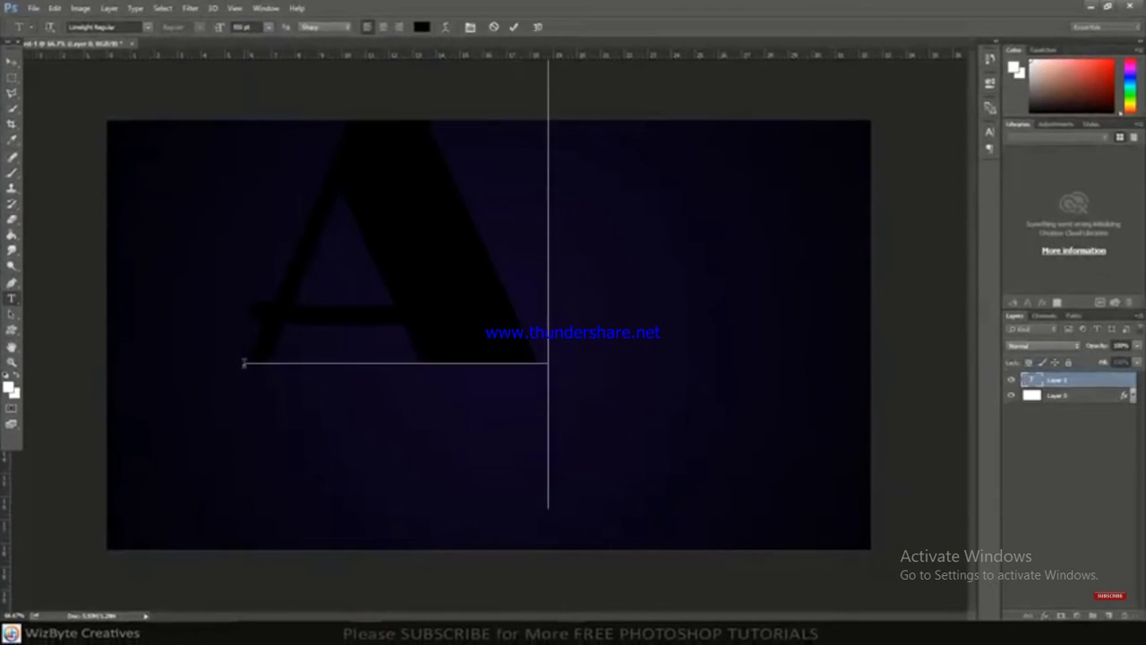
click(11, 61)
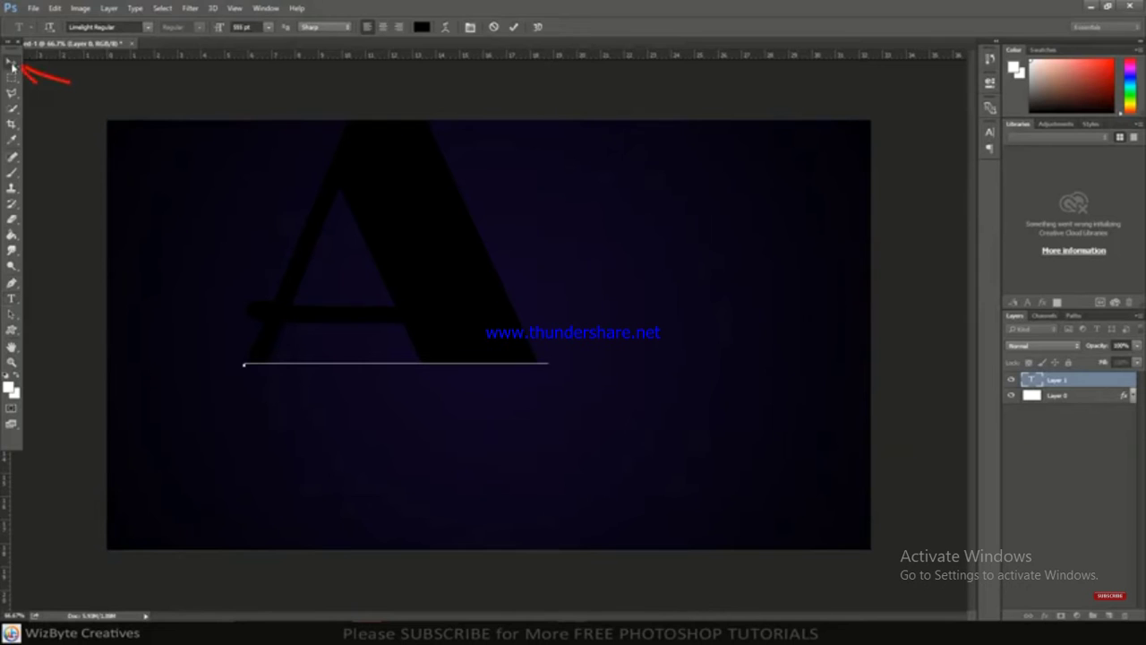
drag(423, 259, 440, 395)
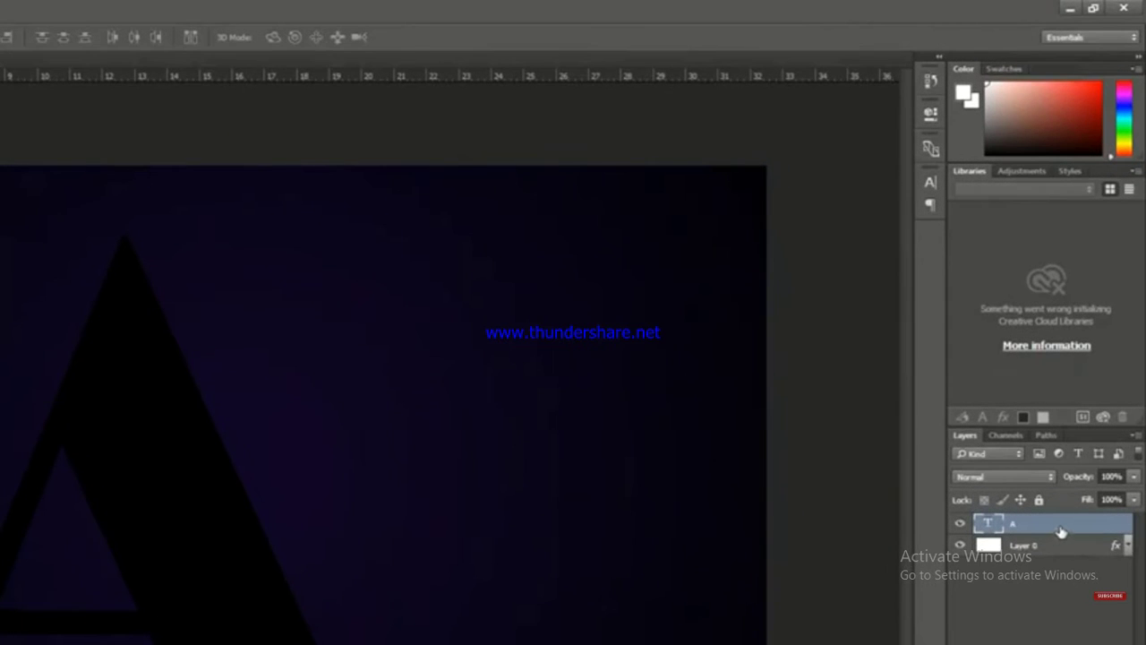
Apply a 15 px white Stroke layer style, positioned at Center with 100% opacity, to the letter A layer.
double_click(1062, 531)
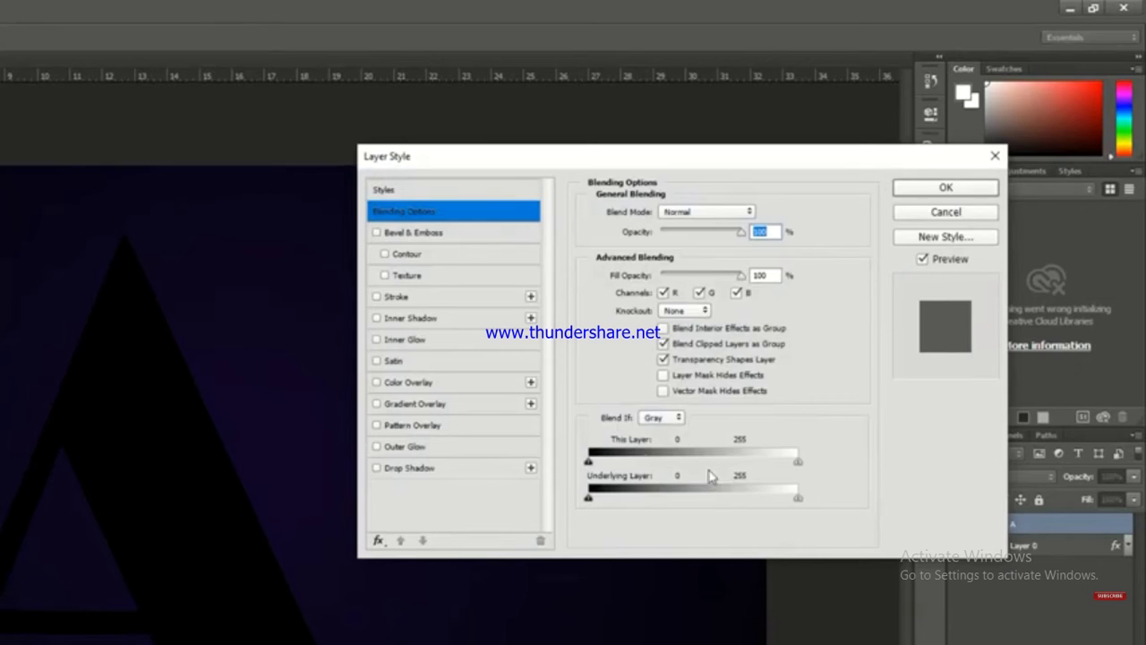
click(430, 305)
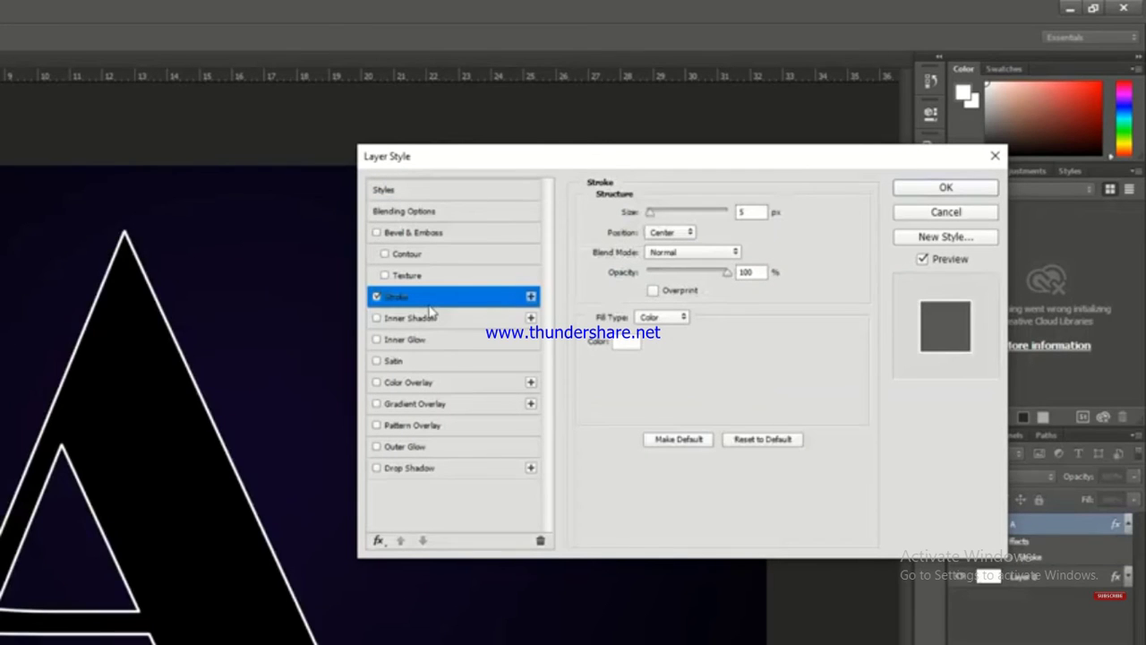
drag(759, 213, 715, 218)
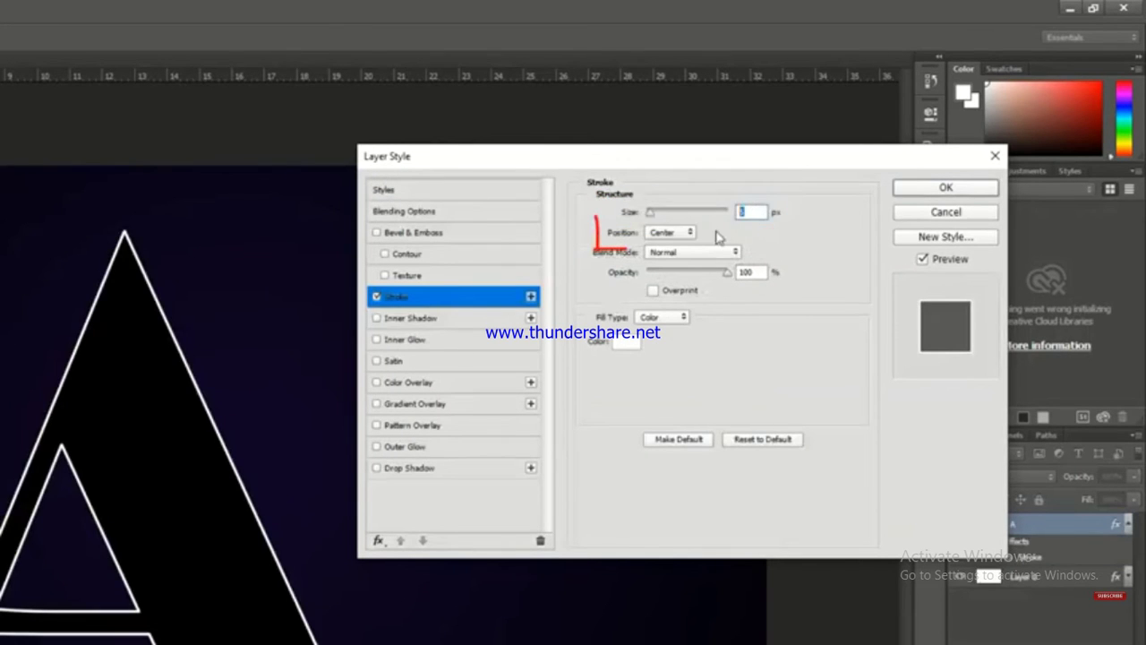
text(15)
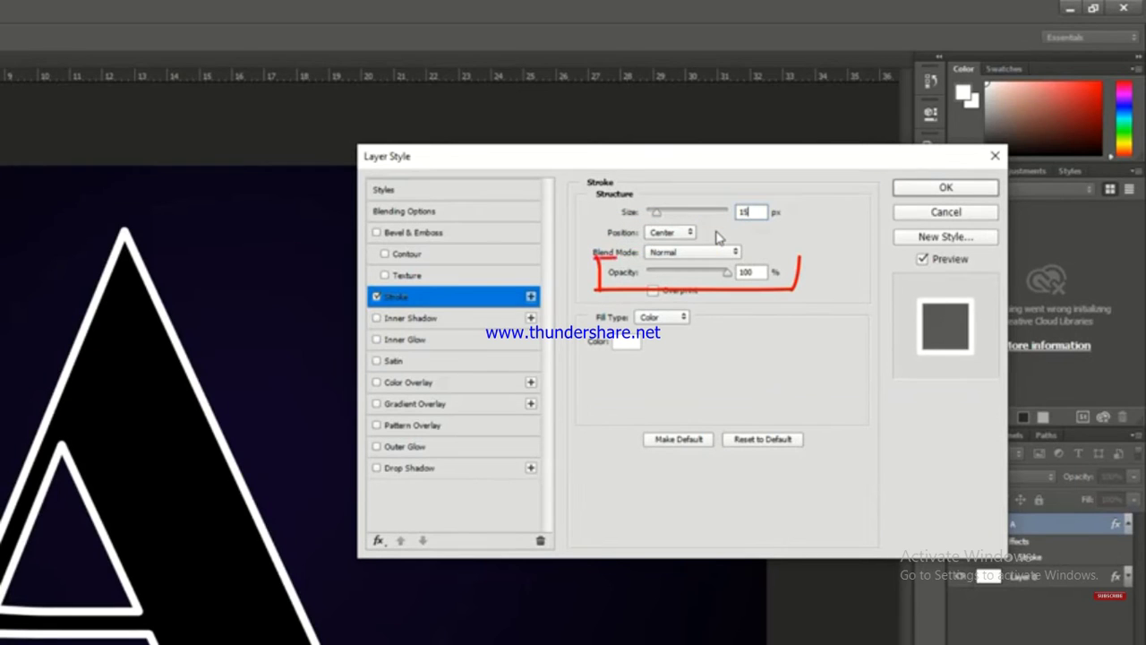
click(922, 189)
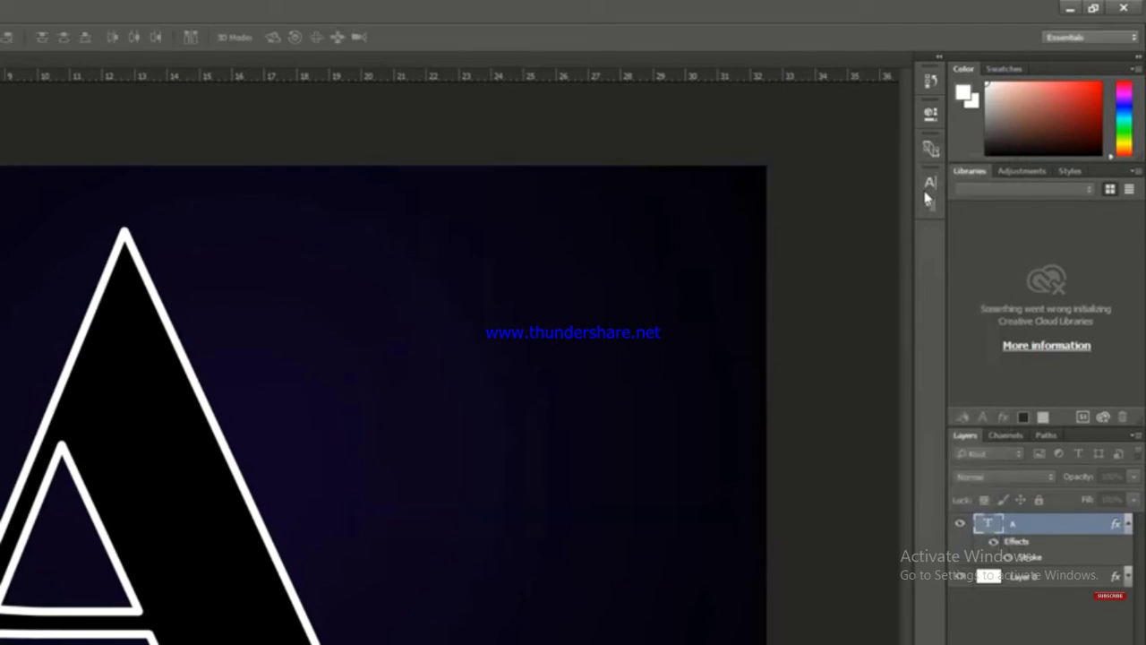
Collapse the letter A layer's effects list and set the layer's fill to 0%.
click(1127, 525)
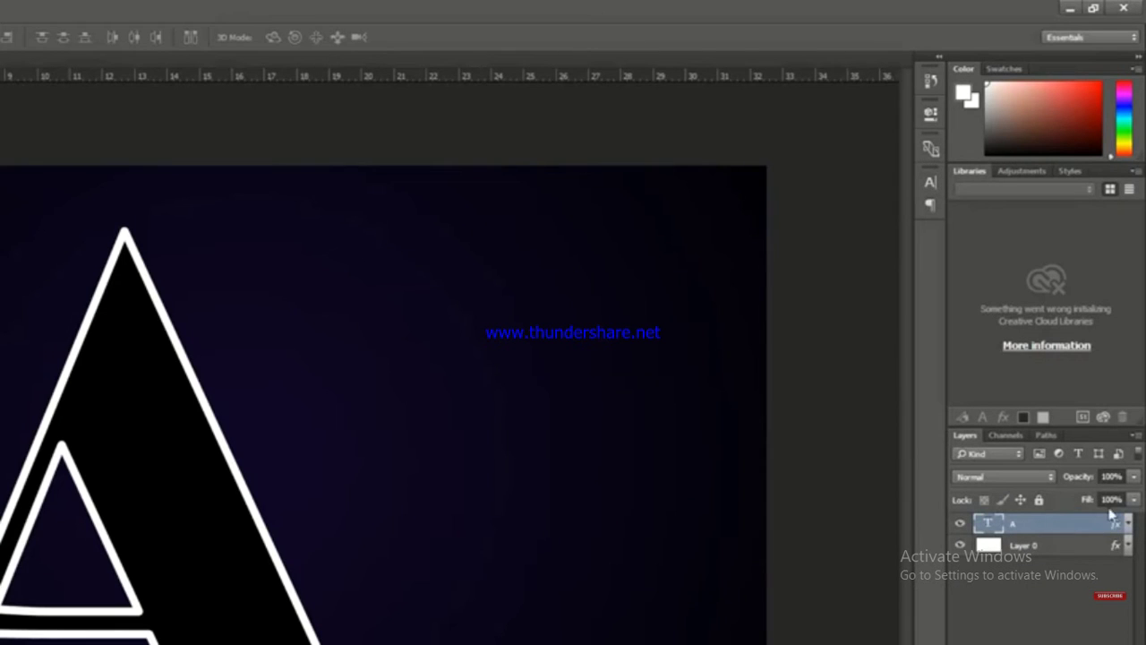
click(1135, 501)
drag(1126, 525, 1035, 527)
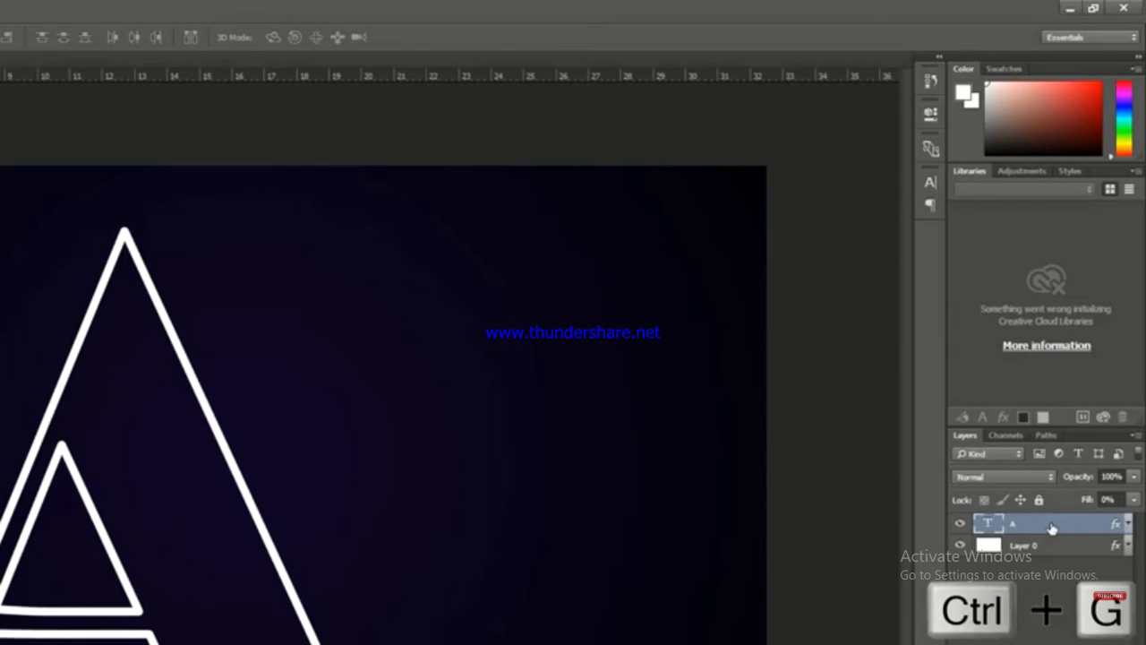
Put the letter A layer in a group, collapse the group and rename it "TEXT 1".
key(ctrl+g)
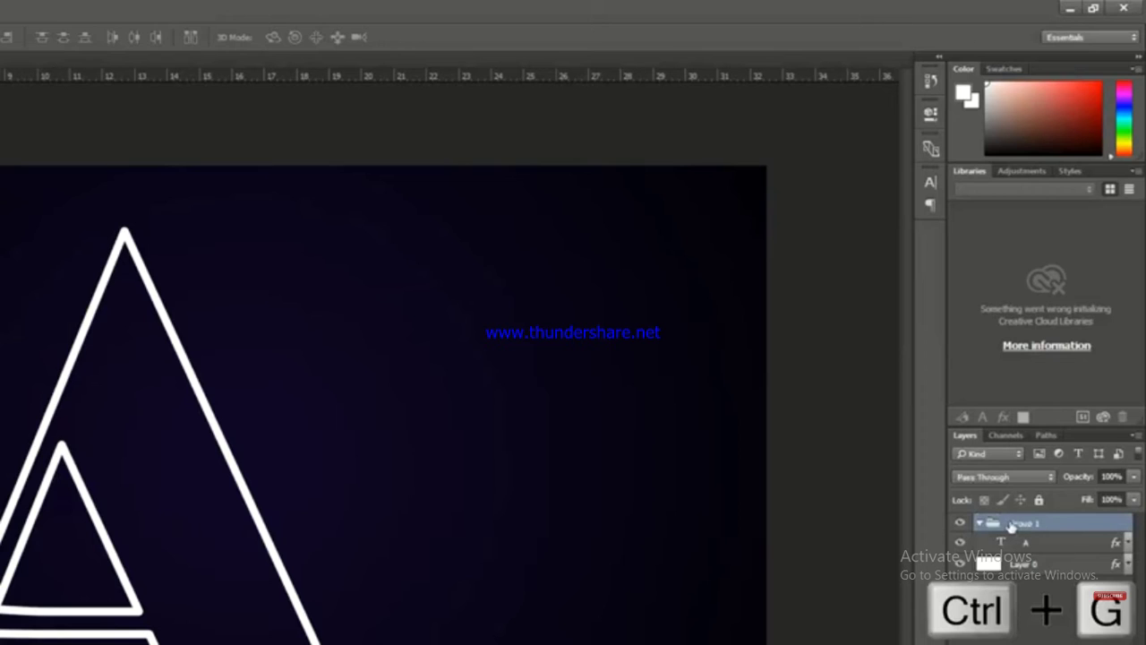
click(980, 523)
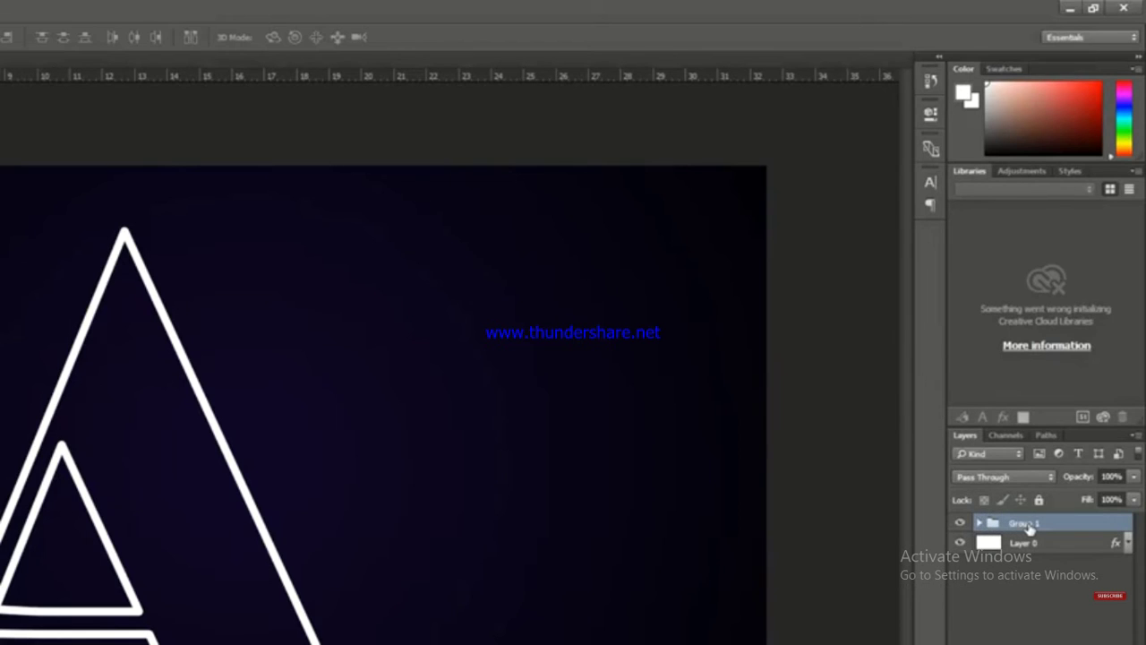
double_click(1028, 524)
text(TEXT)
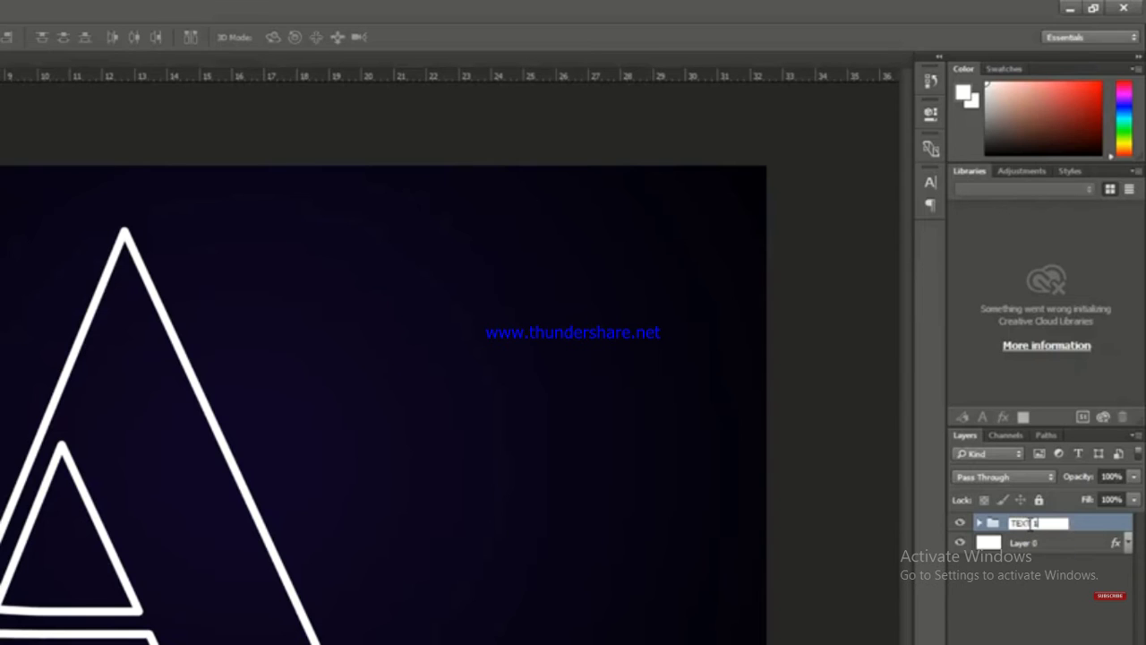
click(1103, 529)
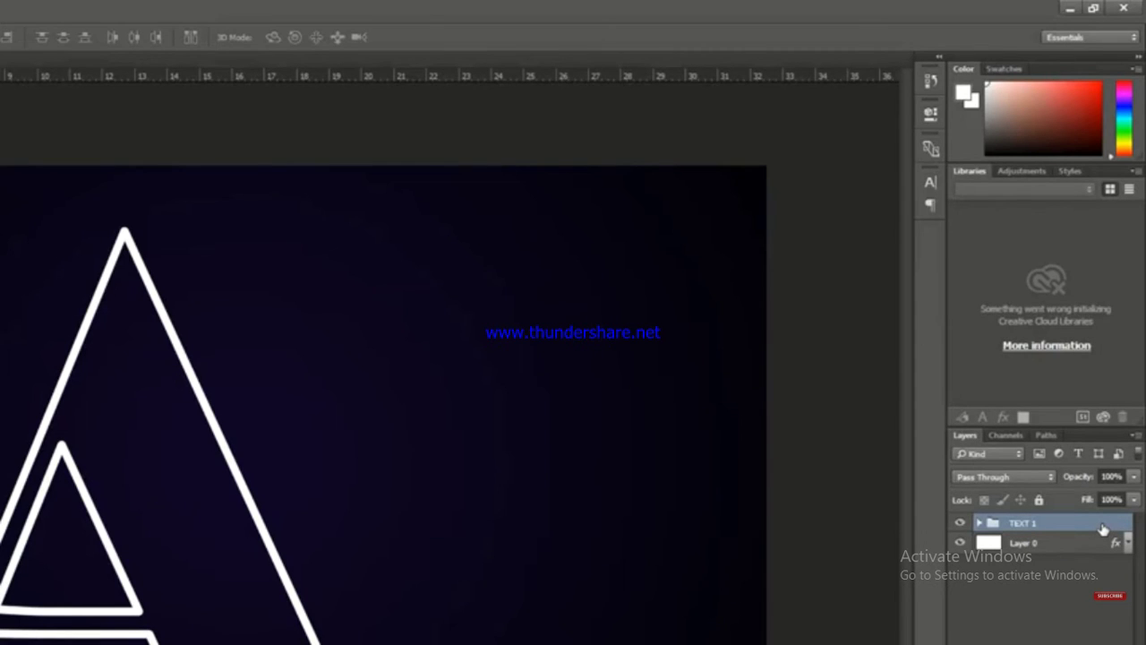
Add a Gradient Overlay layer style to the TEXT 1 group, using the Black, White gradient preset.
double_click(1103, 530)
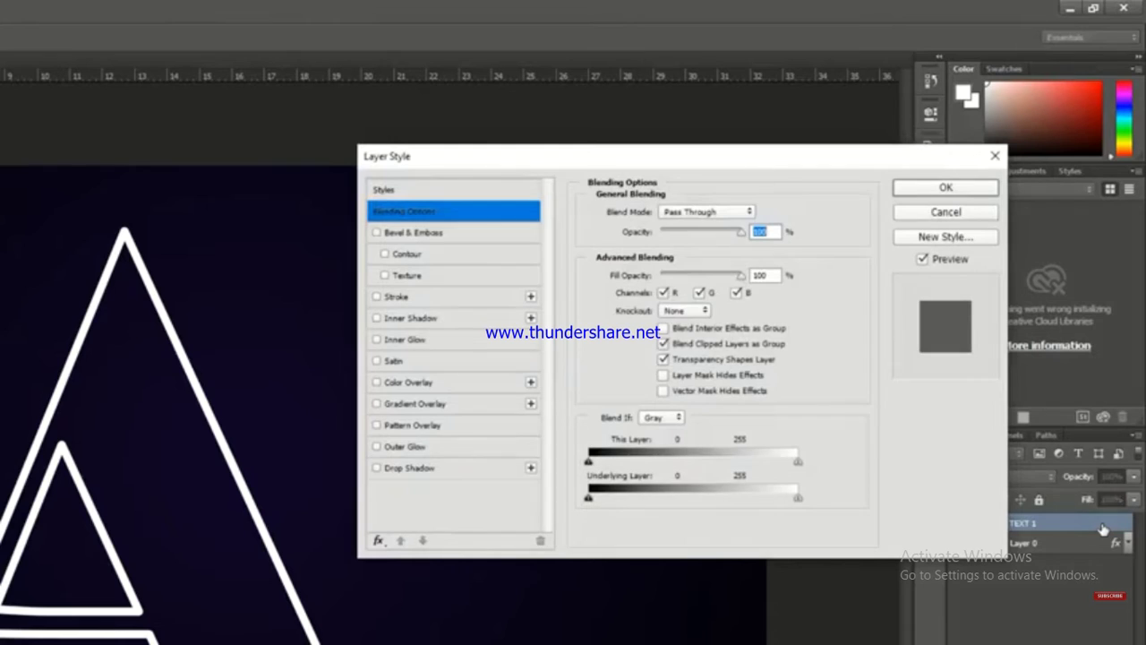
click(454, 412)
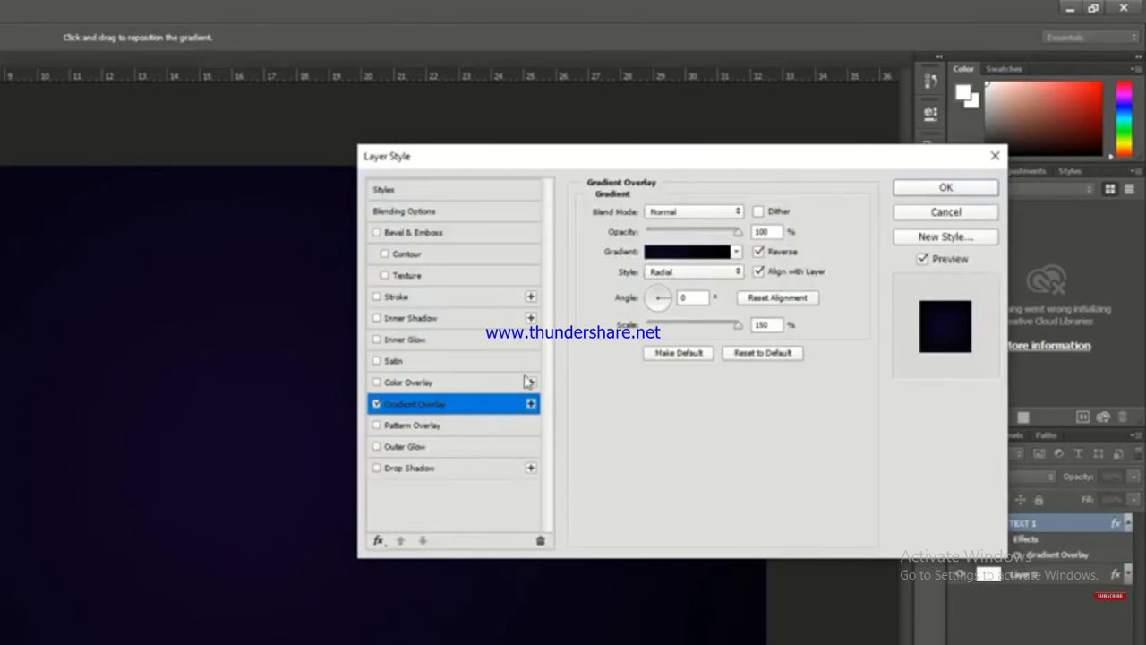
click(678, 260)
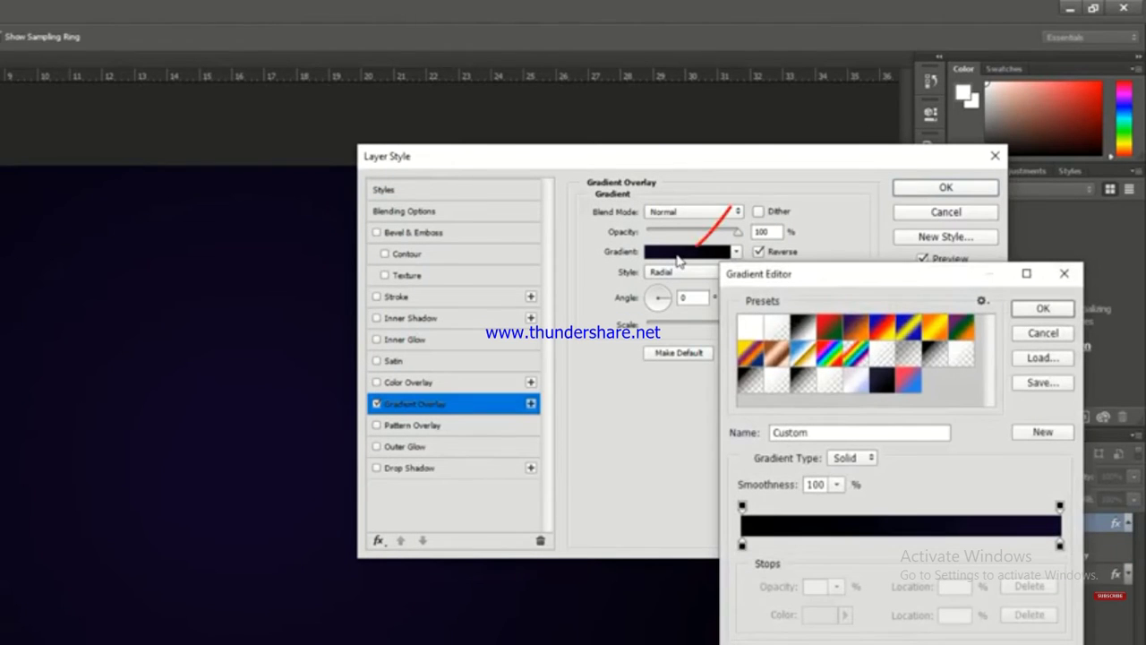
click(804, 330)
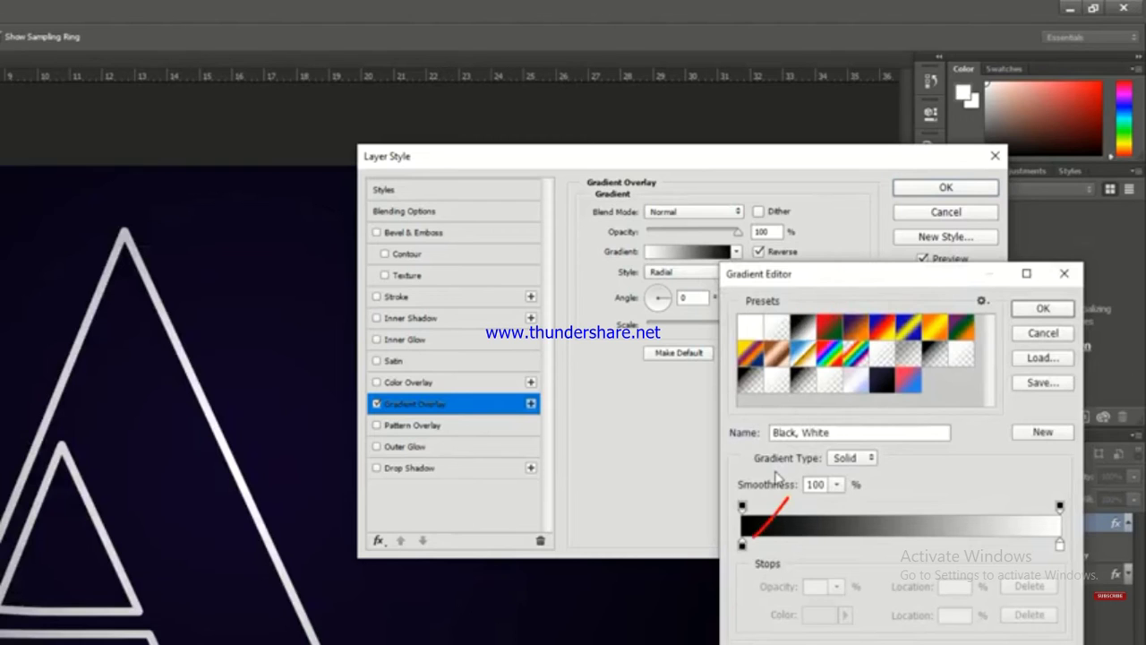
Set the gradient's black colour stop to fa2c49 at a location of 20%.
click(741, 546)
click(813, 618)
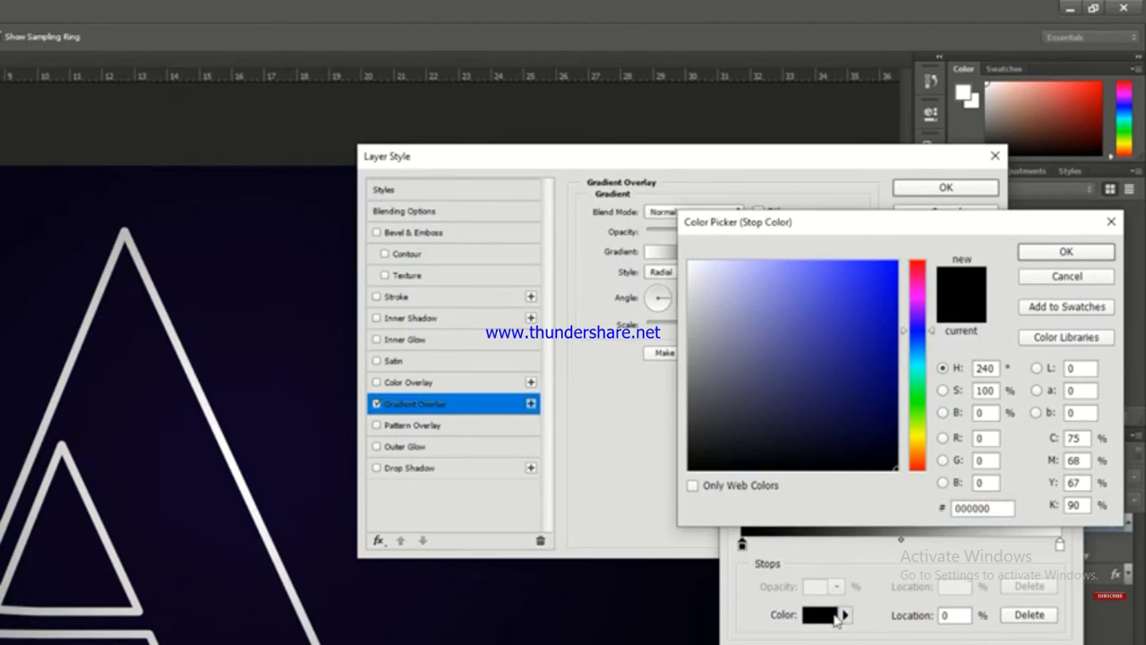
drag(996, 508, 917, 506)
text(f)
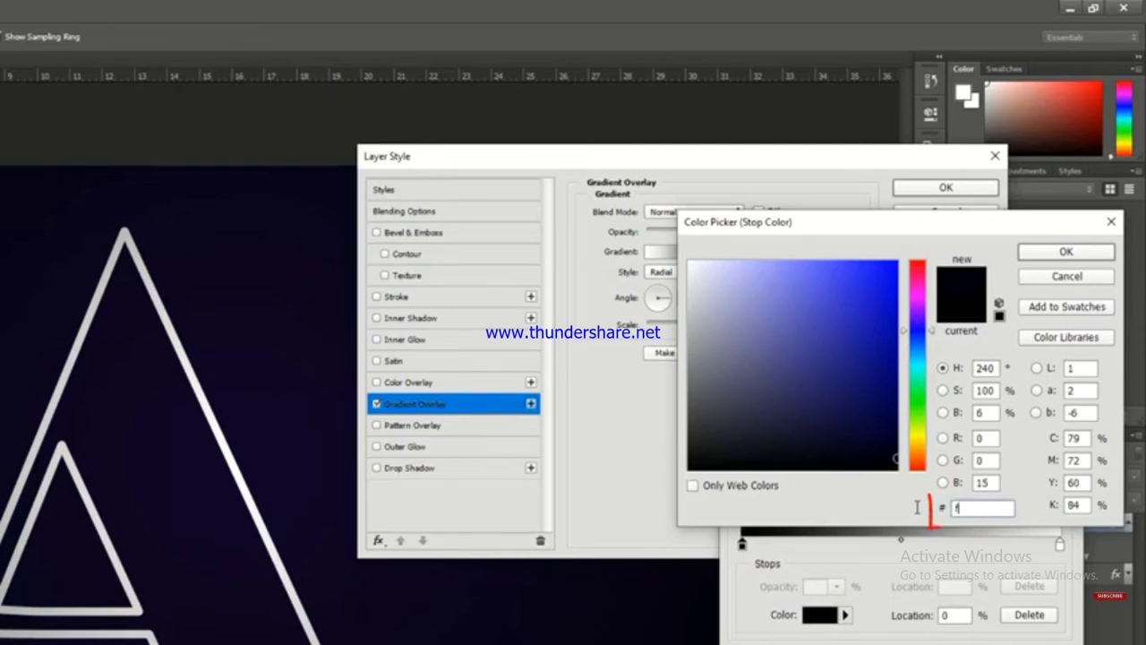
text(a2c)
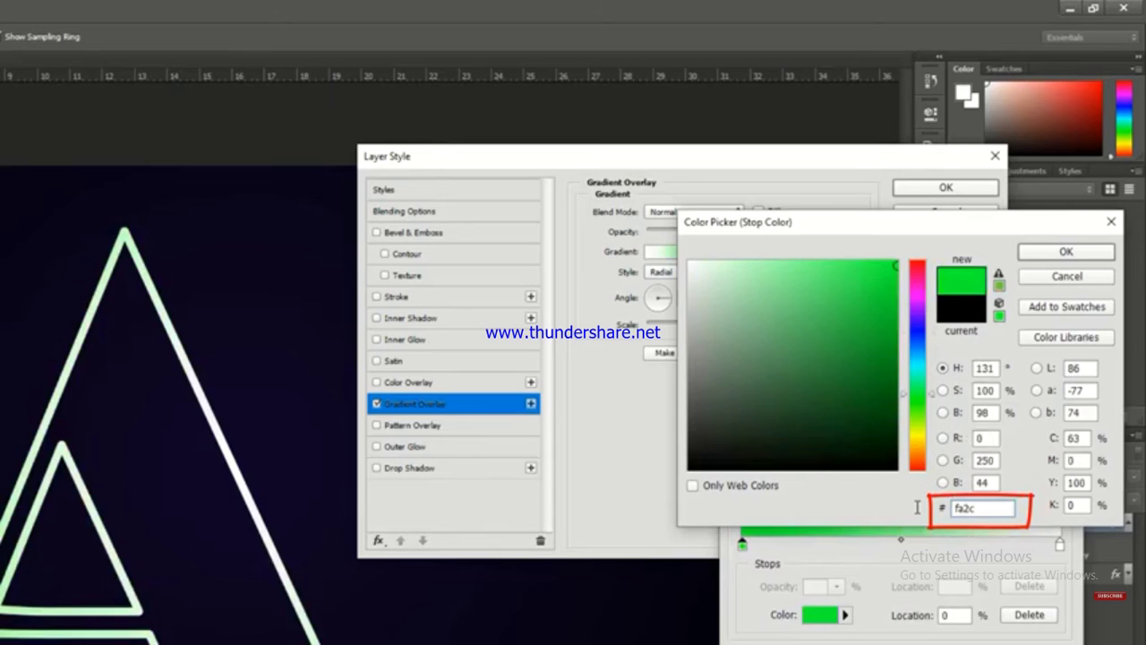
text(49)
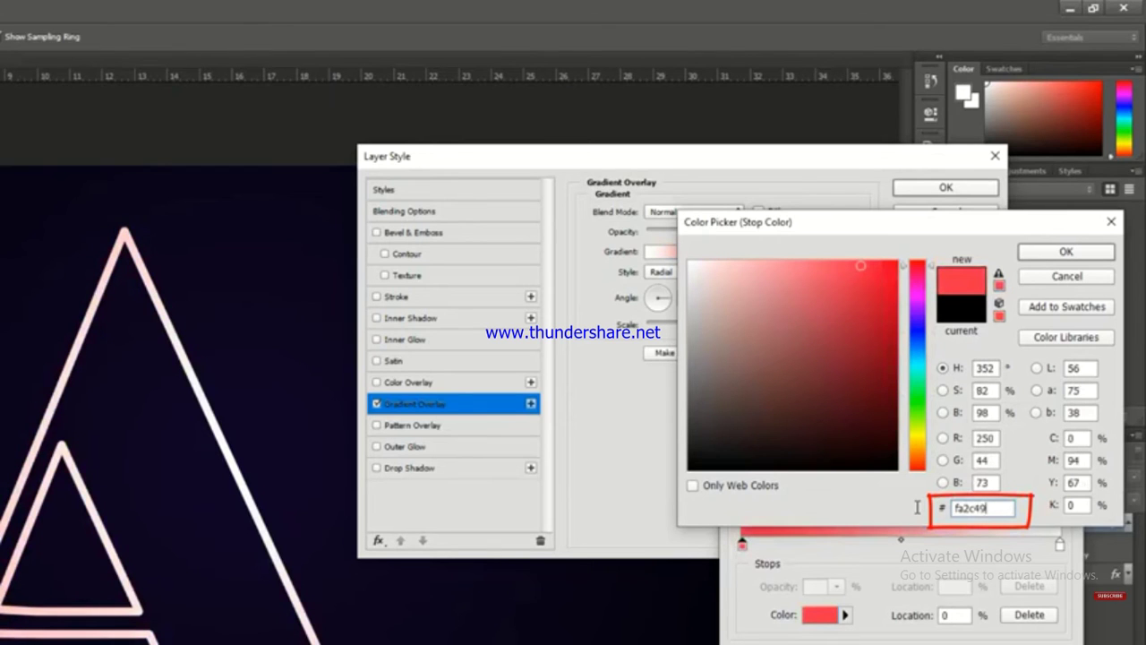
click(1053, 253)
drag(947, 618, 926, 621)
text(20)
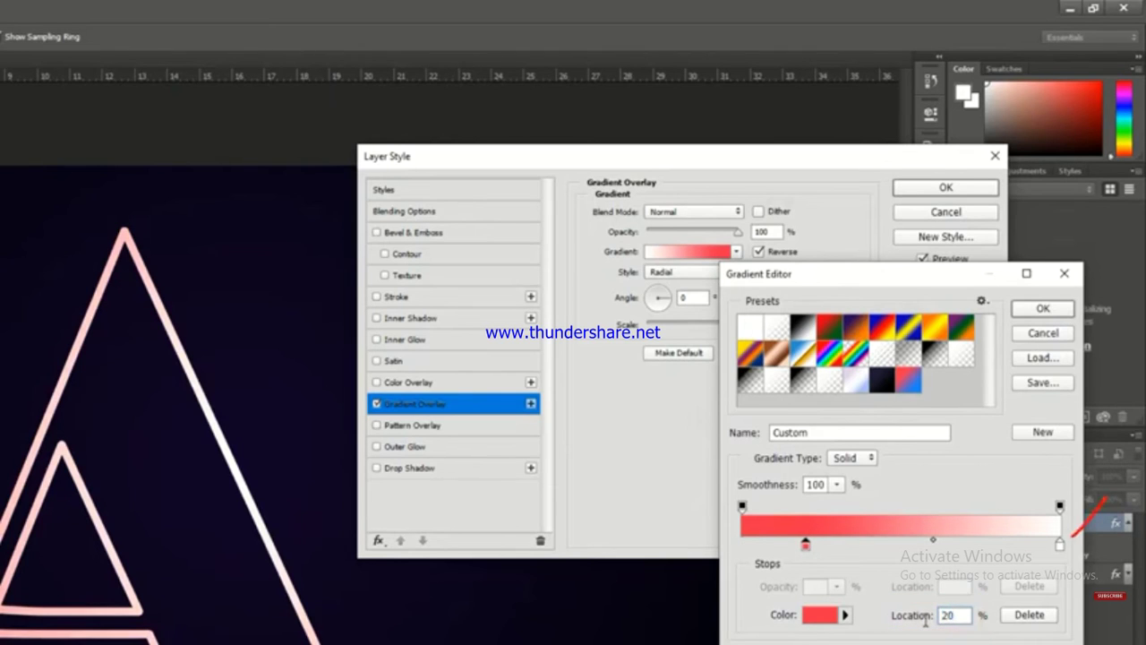
Set the gradient's white colour stop to 1a84f9 at 60% location, and make the overlay Linear, unreversed, at 100% scale.
click(1061, 544)
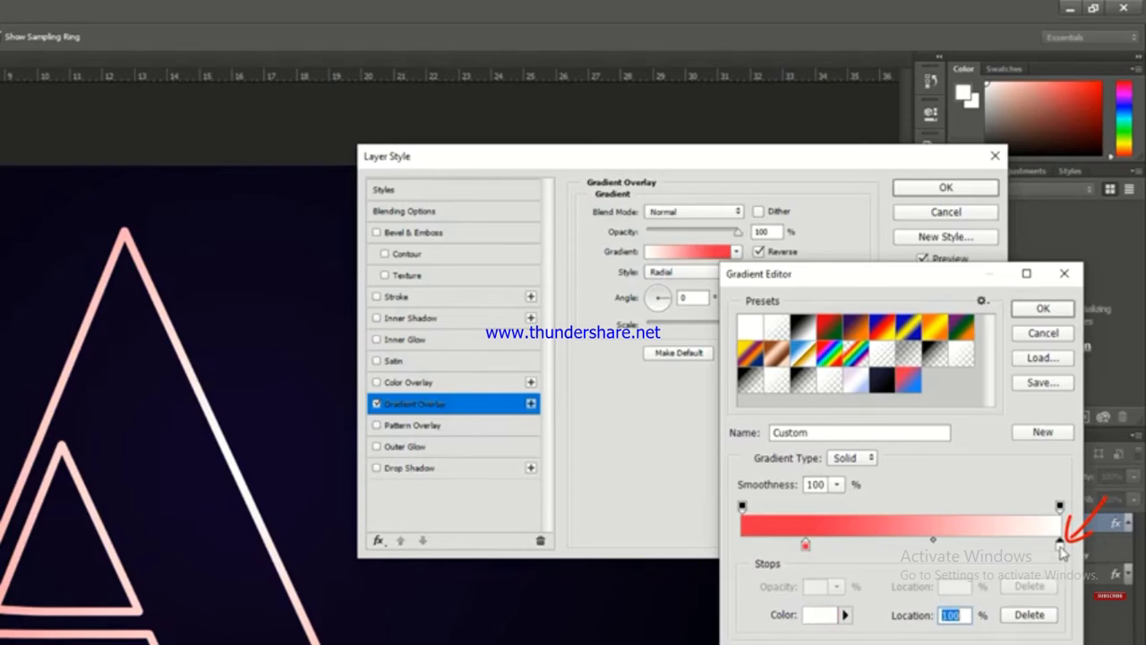
click(820, 615)
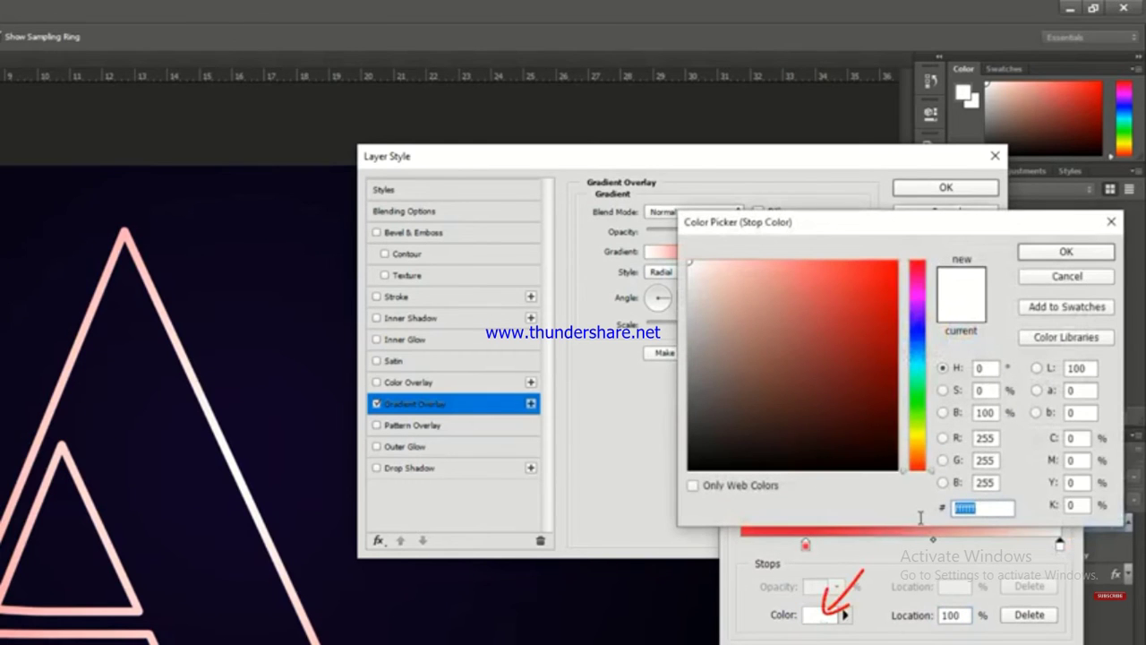
text(1a84f9)
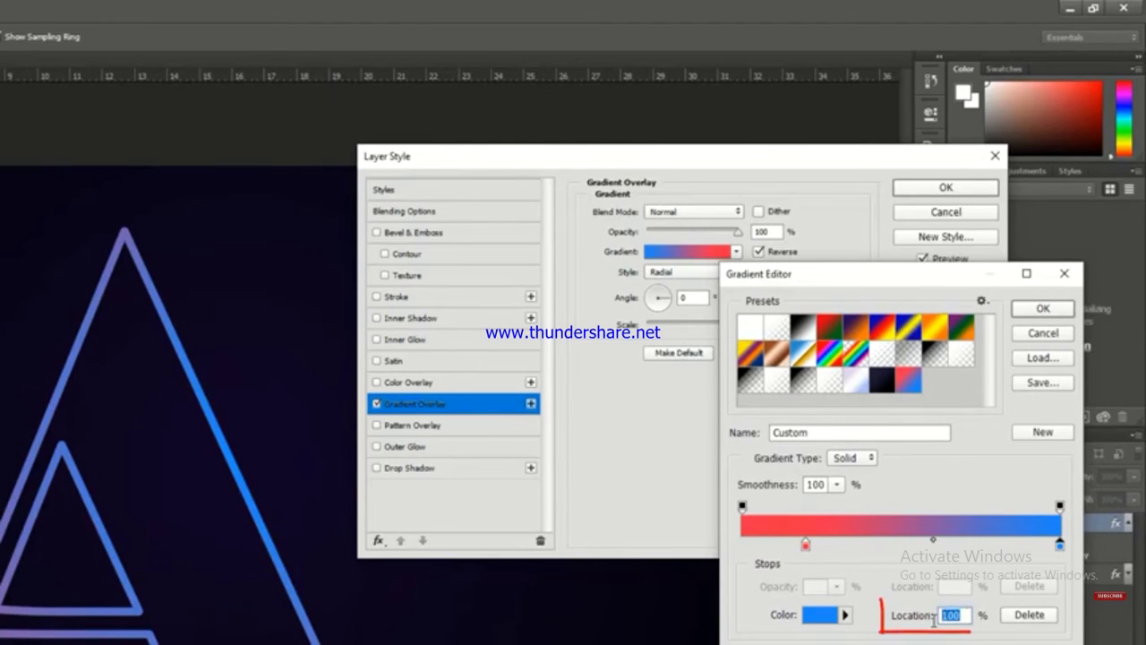
text(60)
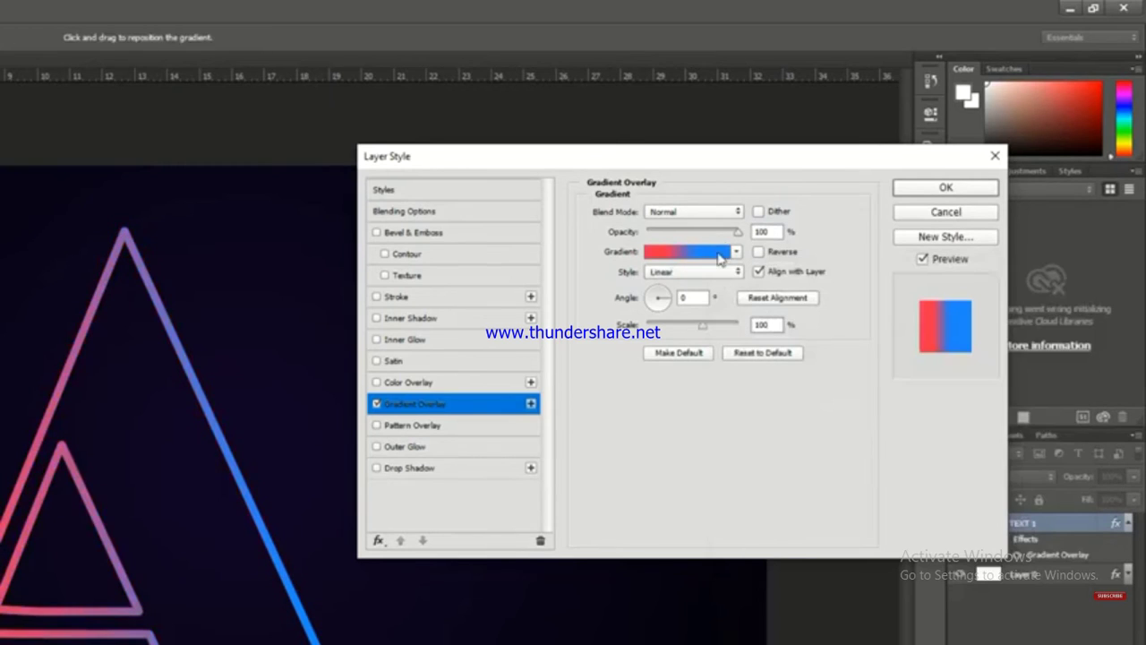
Set the gradient overlay's blend mode to Linear Dodge (Add) and apply the layer style.
click(725, 212)
click(703, 350)
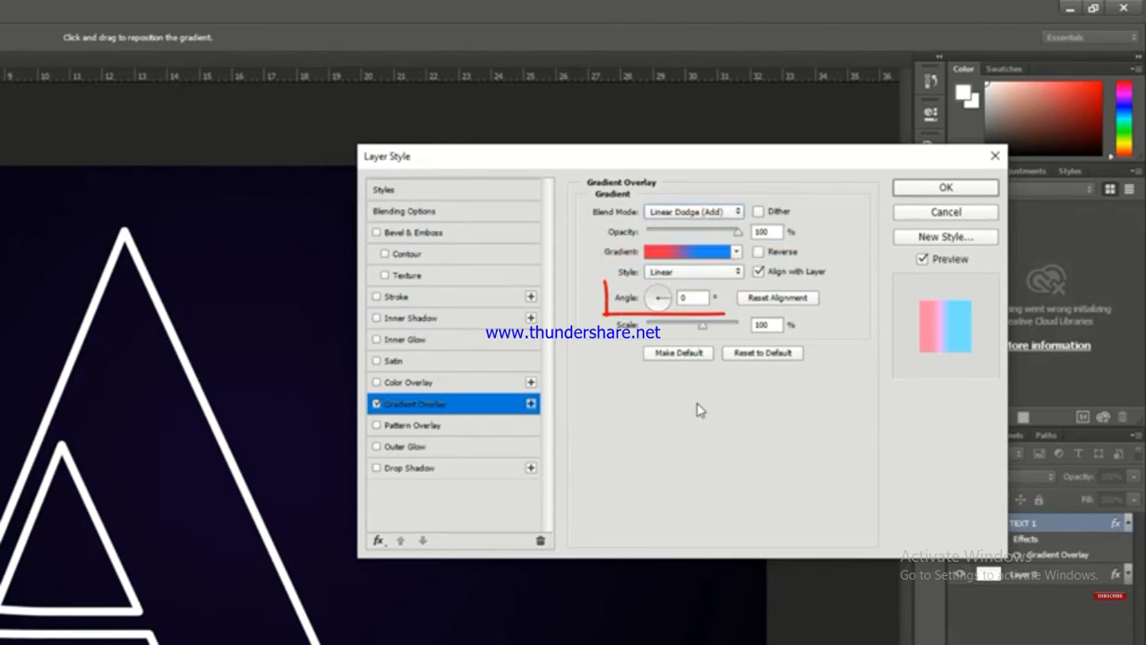
click(942, 188)
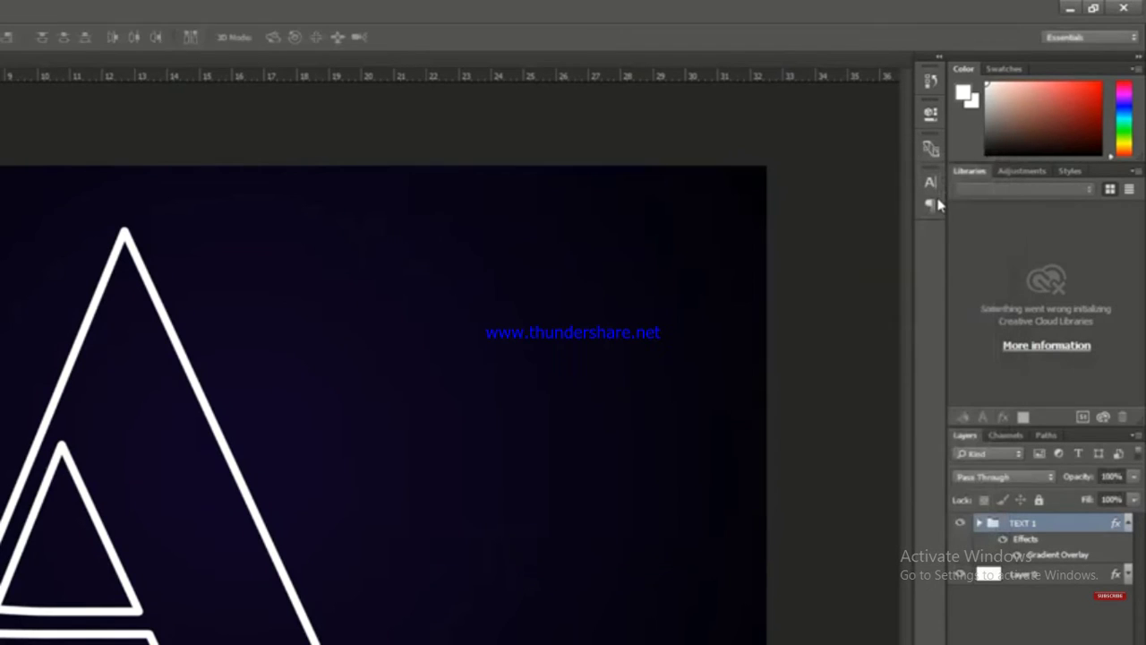
Set the TEXT 1 group's fill to 0%, then deselect it and collapse its effects list.
click(1133, 502)
drag(1131, 523, 1043, 523)
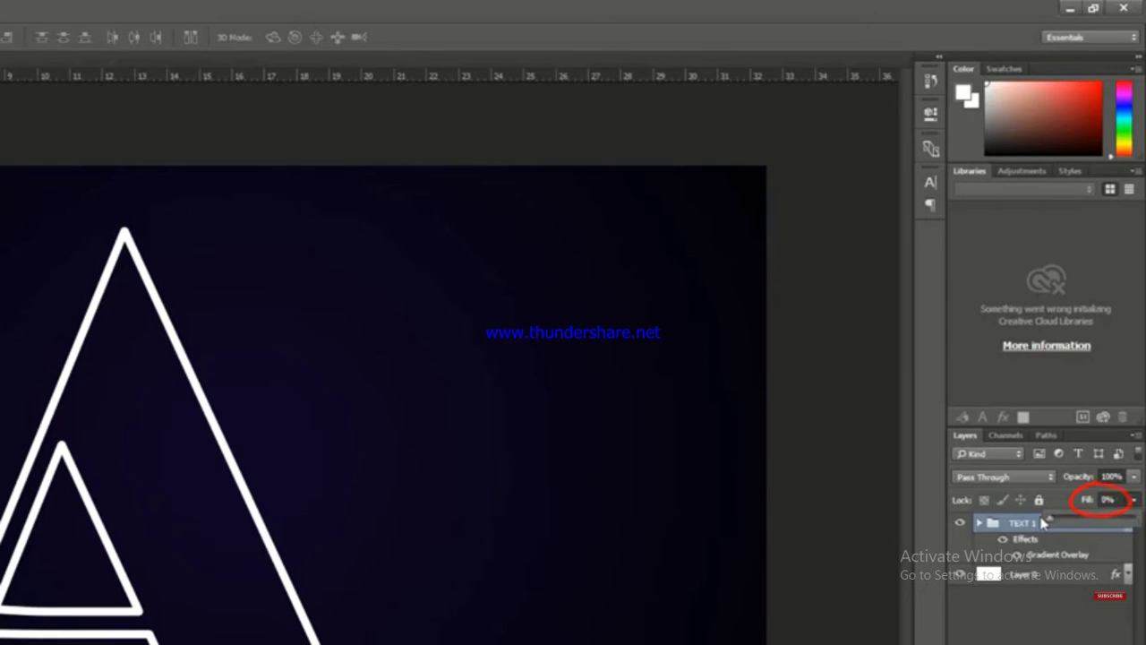
click(1061, 612)
click(1127, 523)
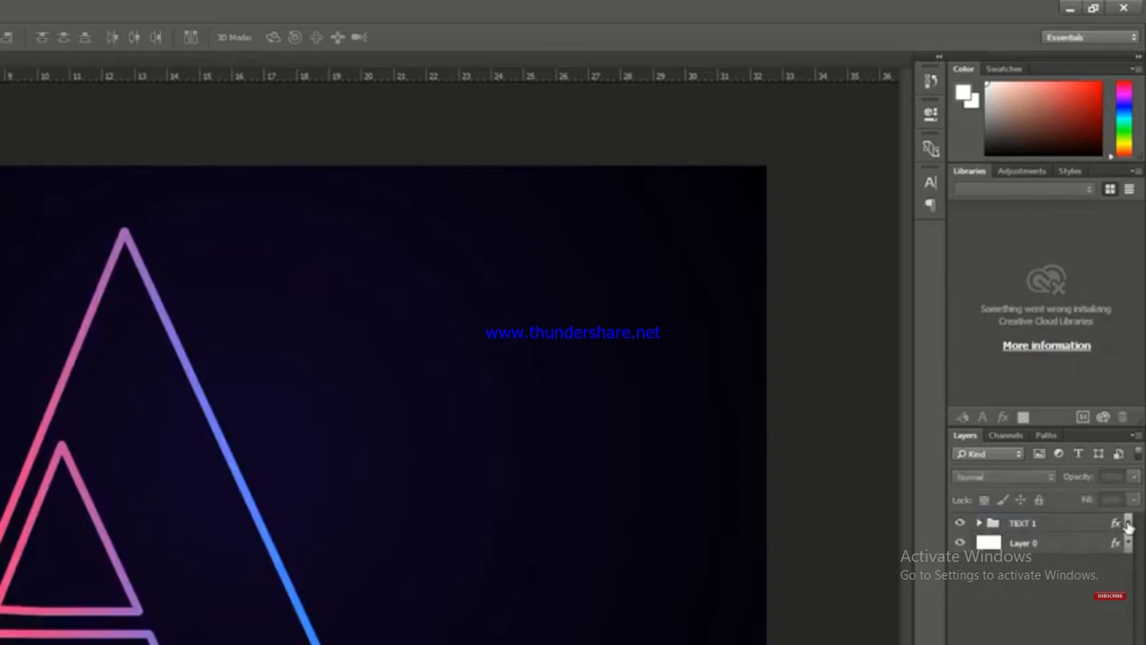
Duplicate the TEXT 1 group twice.
click(1043, 524)
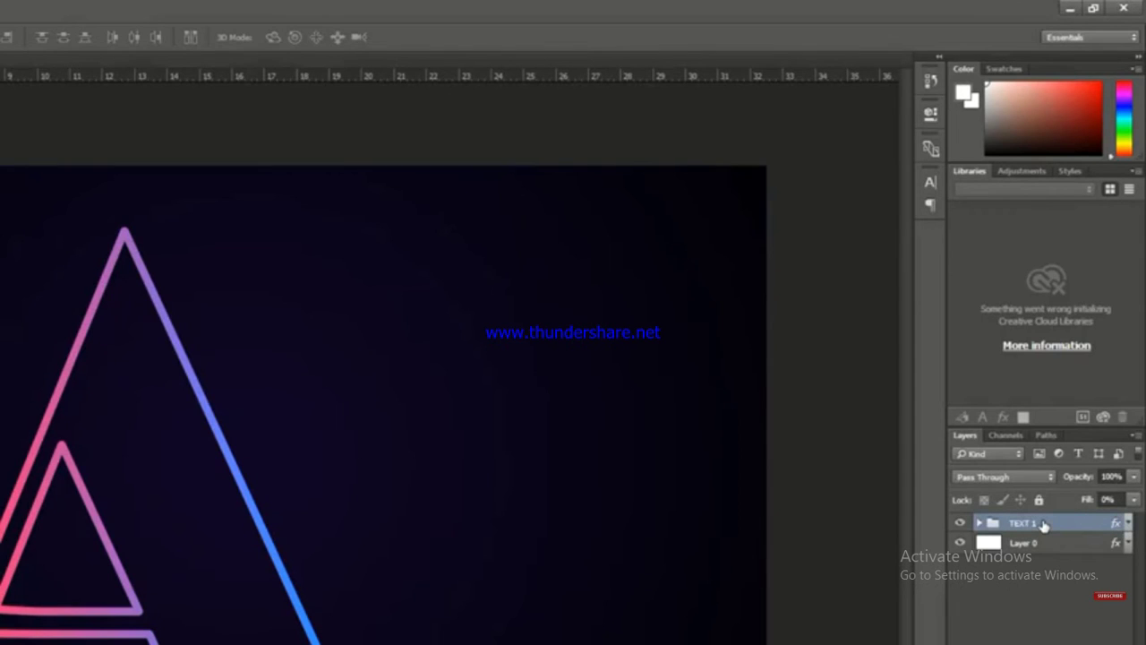
key(ctrl+j)
key(ctrl+j)
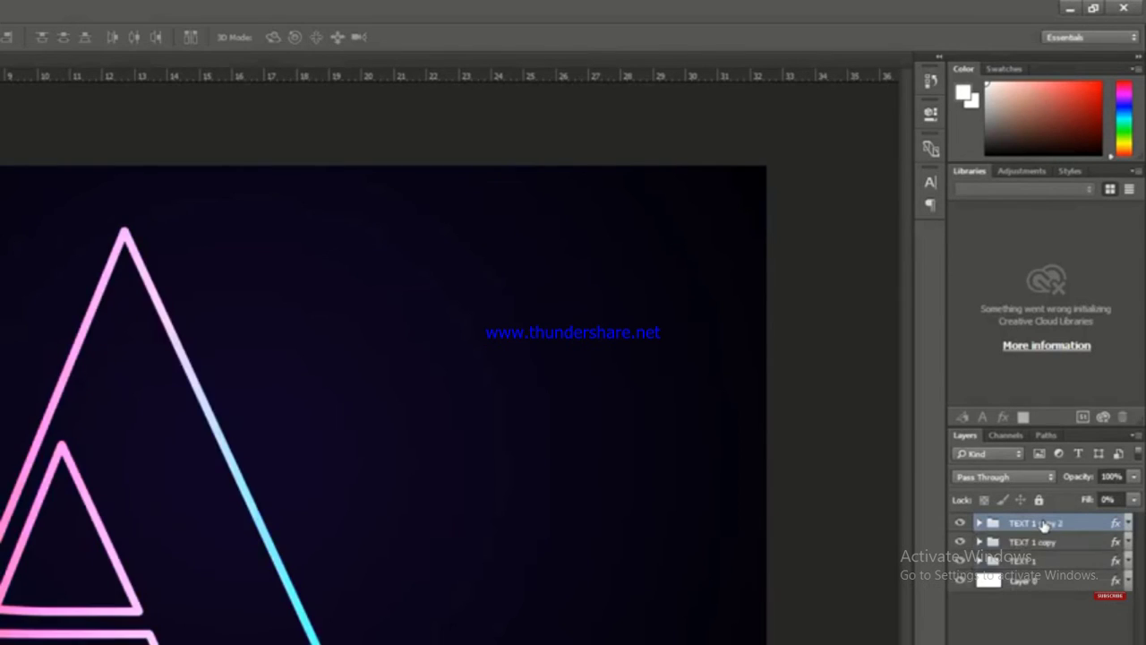
Rename the first copied group "TEXT 2" and the second copy "TEXT 3".
double_click(1037, 542)
drag(1066, 542, 1035, 543)
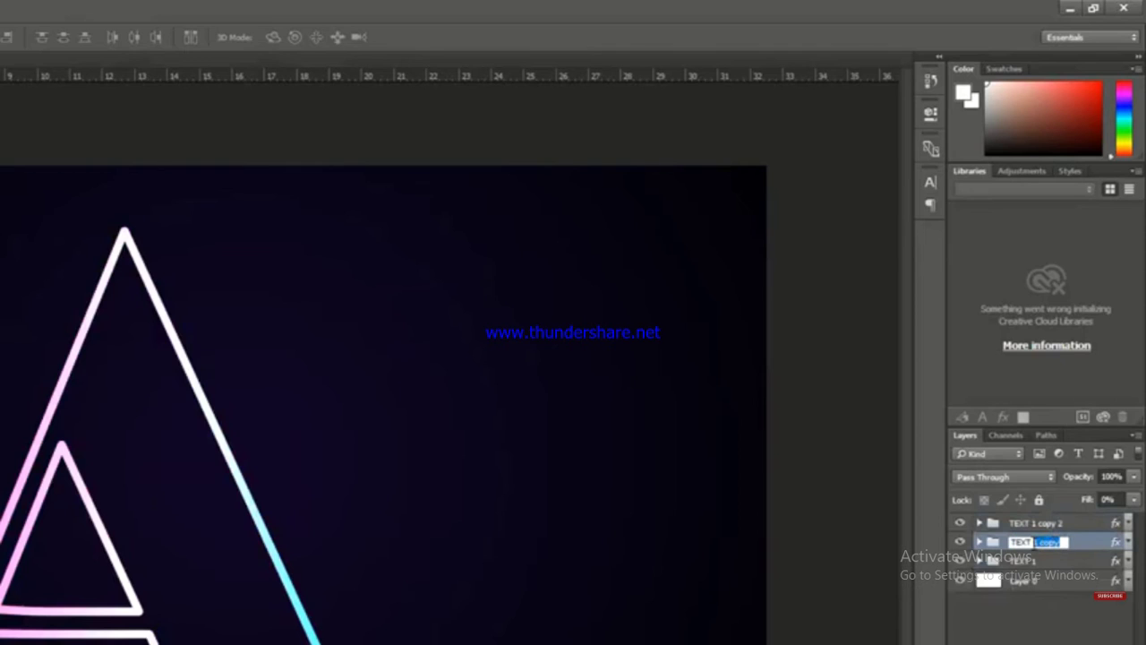
text(2)
click(1038, 523)
double_click(1039, 523)
drag(1067, 524, 1041, 523)
text(3)
Set the stroke size of the letter A layer inside TEXT 2 to 10 px and collapse the group.
click(1045, 546)
click(980, 543)
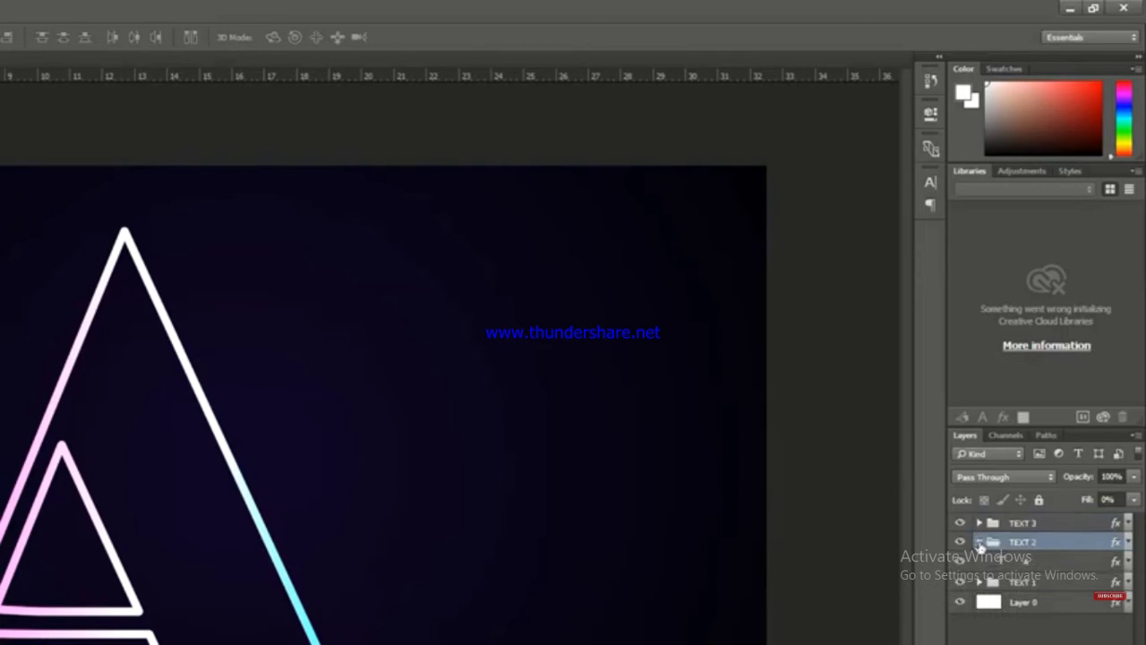
click(1098, 568)
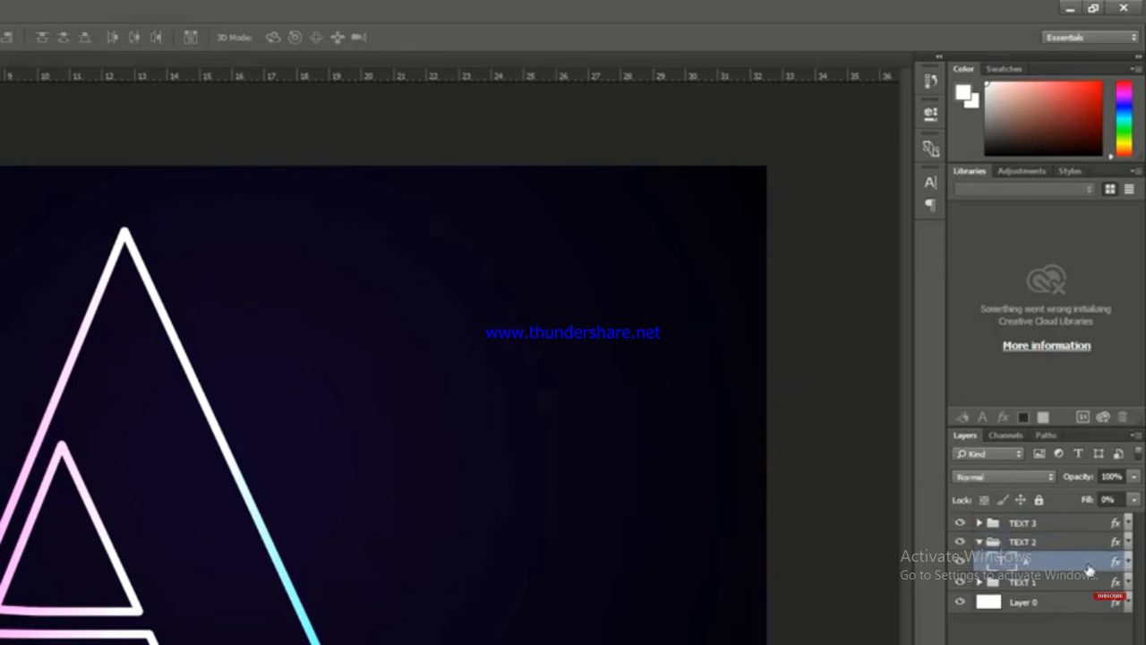
double_click(1089, 570)
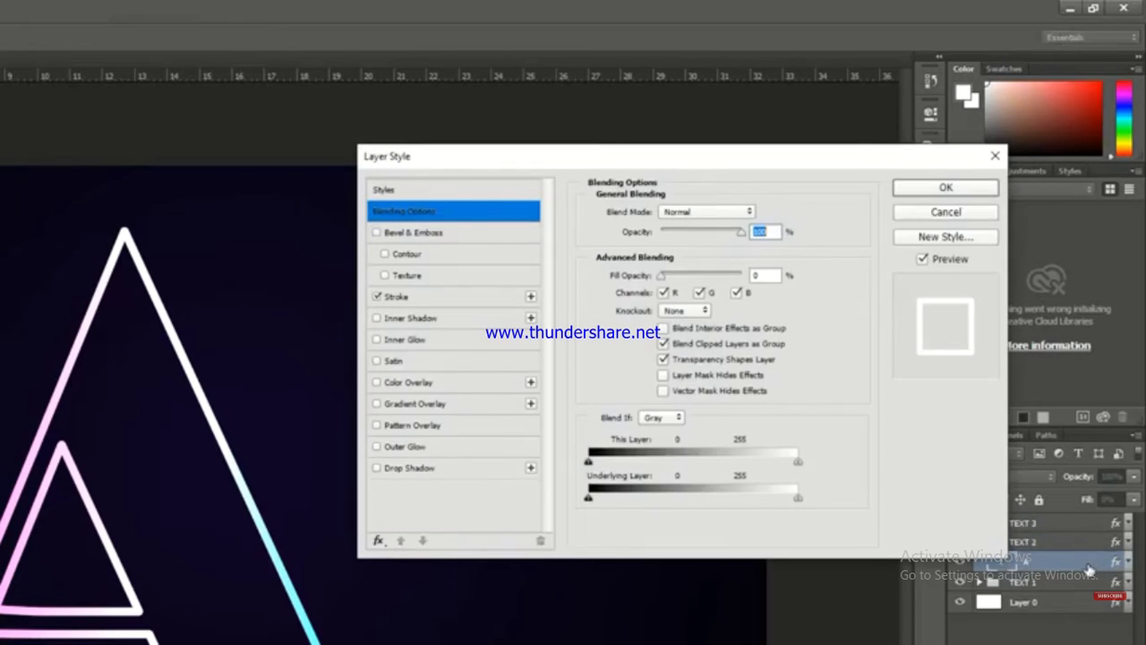
click(448, 301)
drag(765, 212, 685, 207)
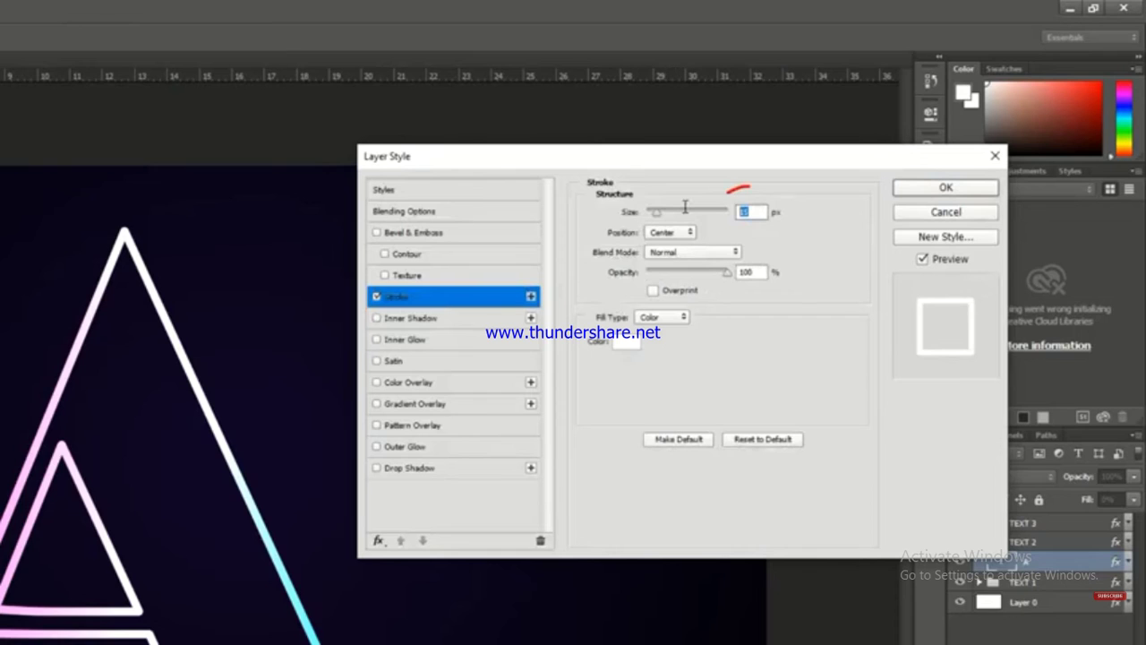
text(10)
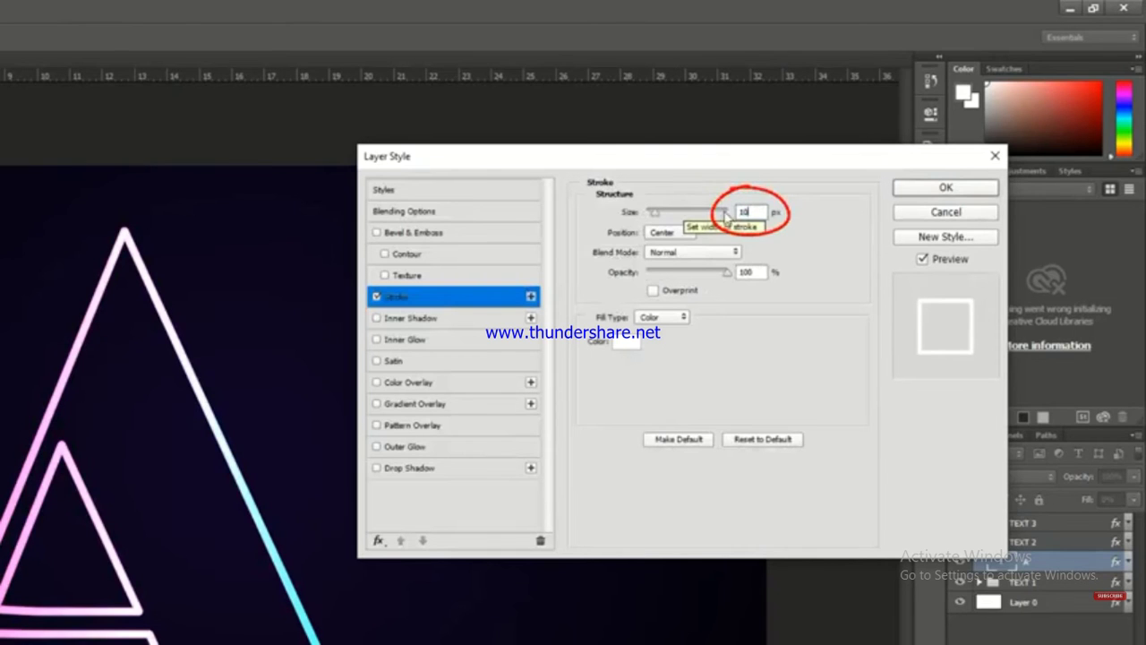
click(933, 190)
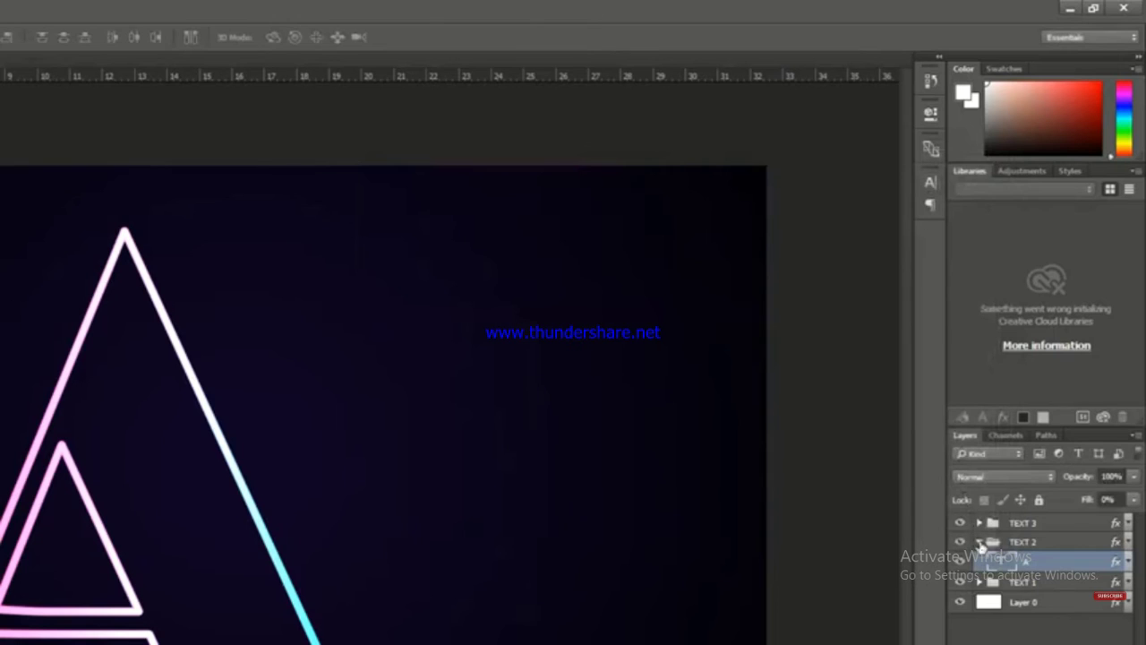
click(981, 544)
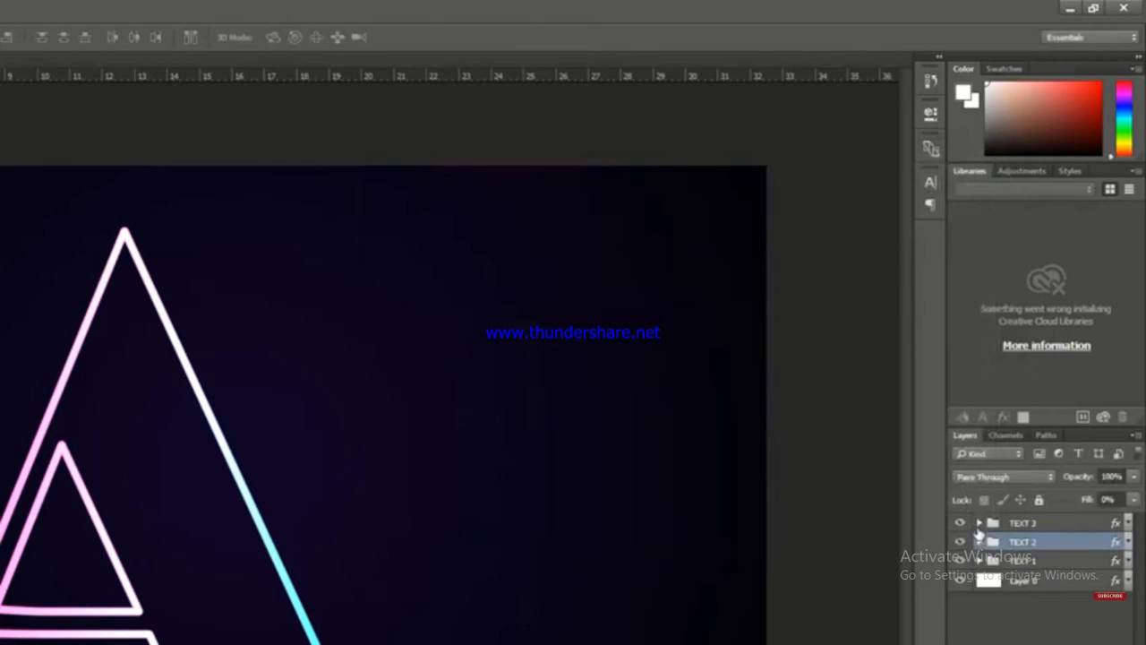
Set the stroke size of the letter A layer inside TEXT 3 to 5 px and collapse the group.
click(988, 526)
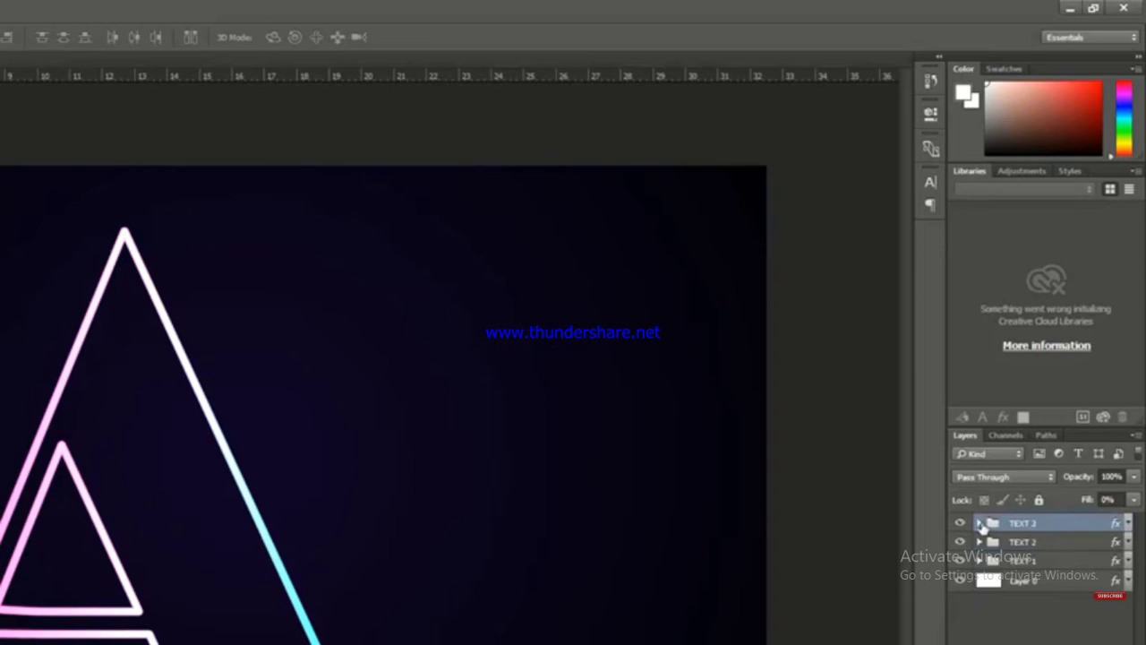
click(980, 523)
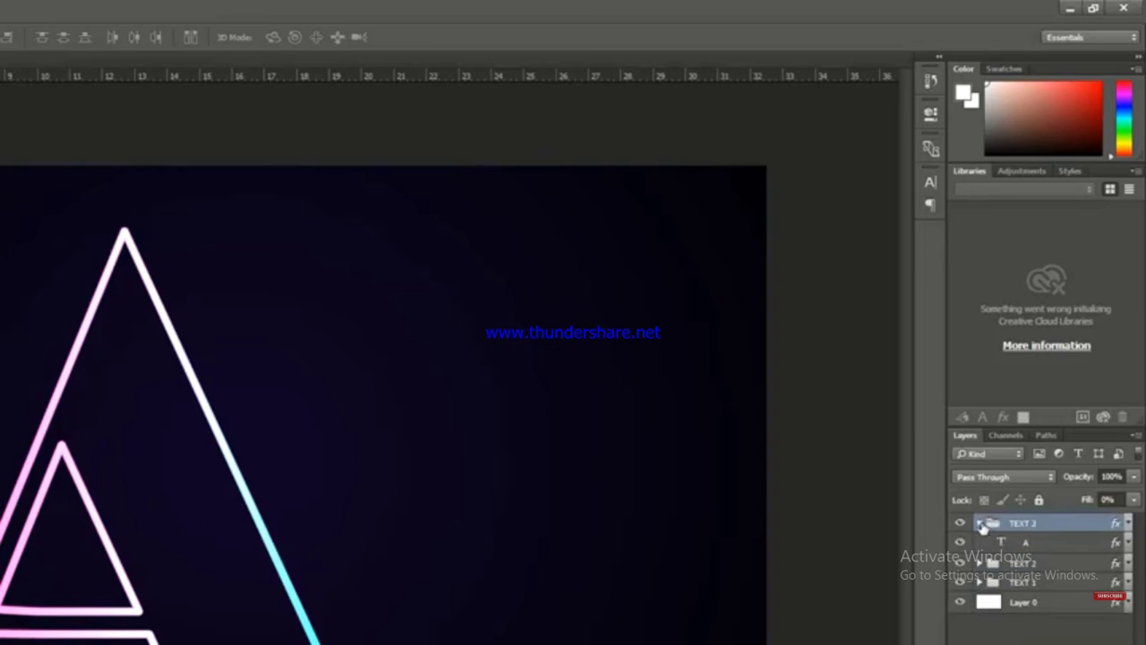
click(1052, 543)
double_click(1052, 546)
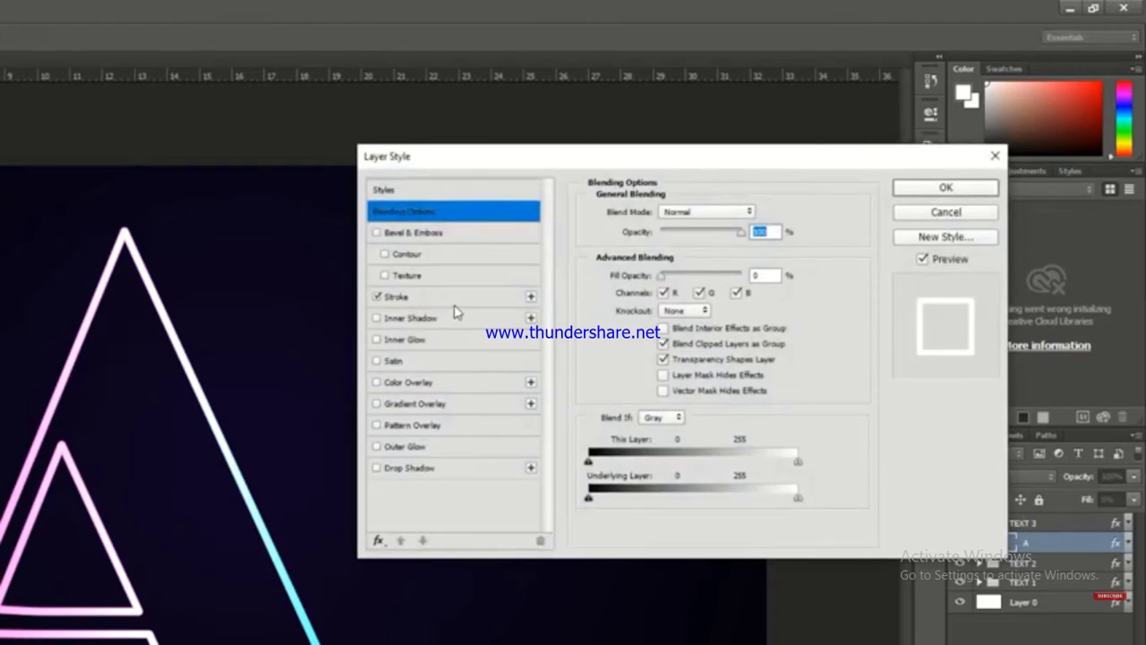
click(454, 304)
double_click(761, 211)
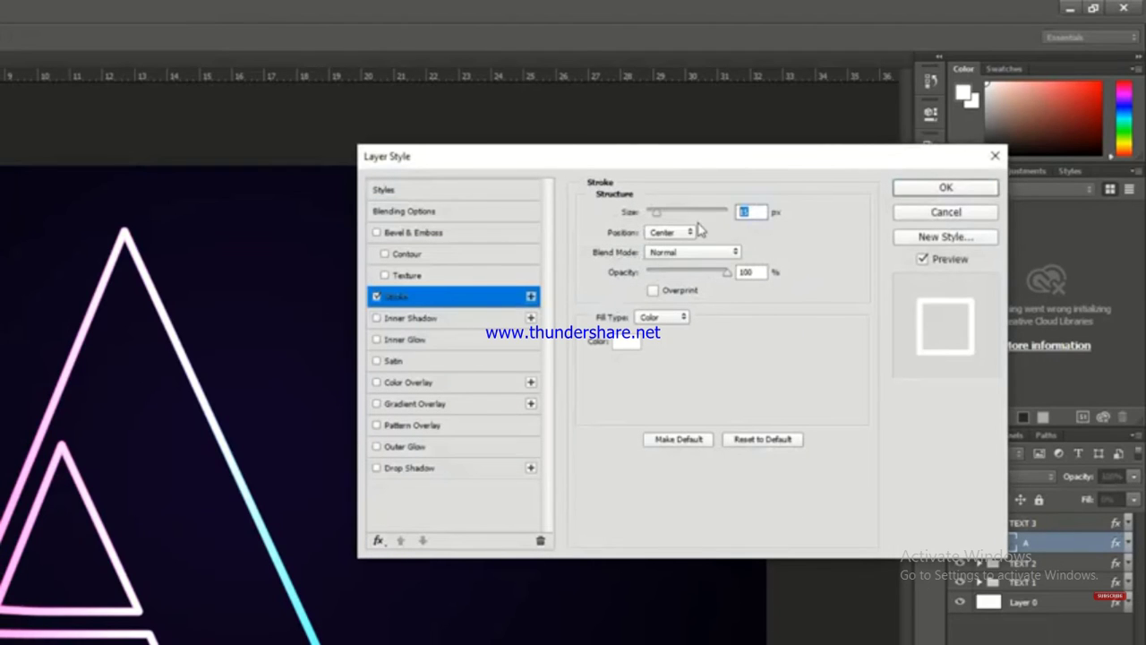
text(5)
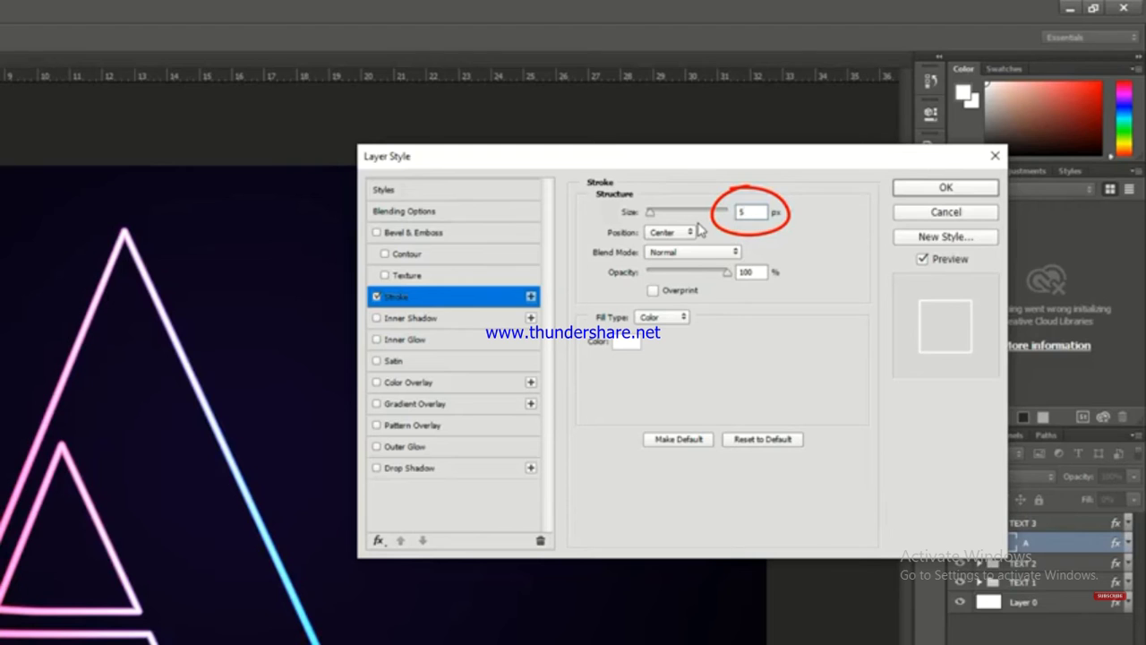
click(914, 189)
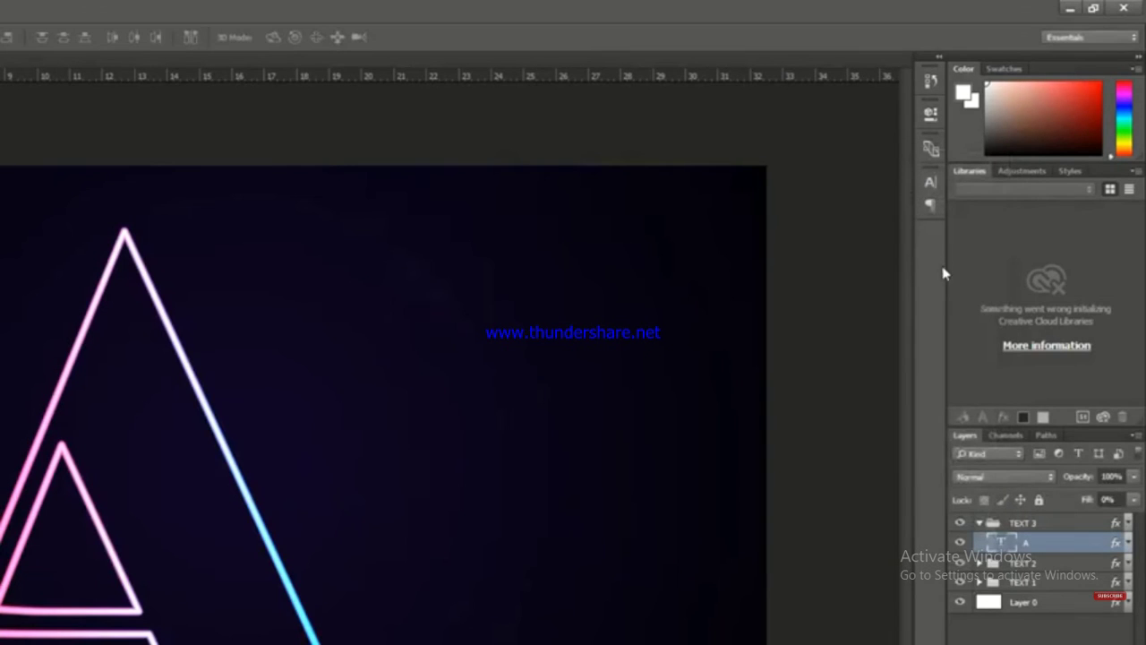
click(979, 524)
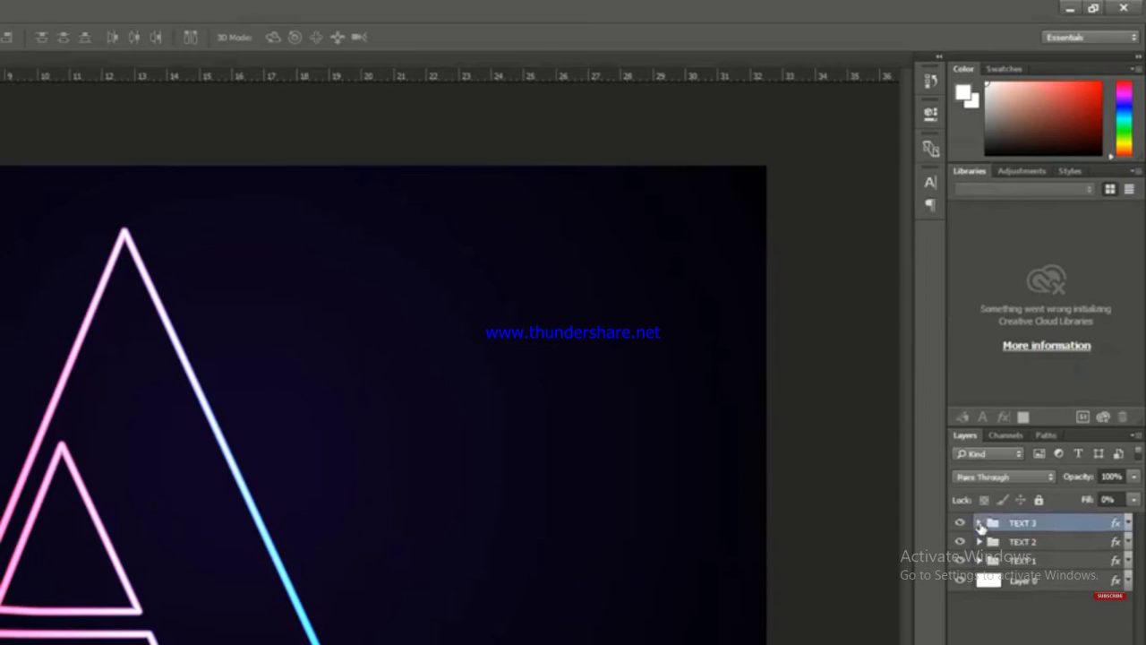
Convert the TEXT 1 group to a smart object and apply a Gaussian Blur with a 20 px radius.
click(1035, 563)
right_click(1035, 563)
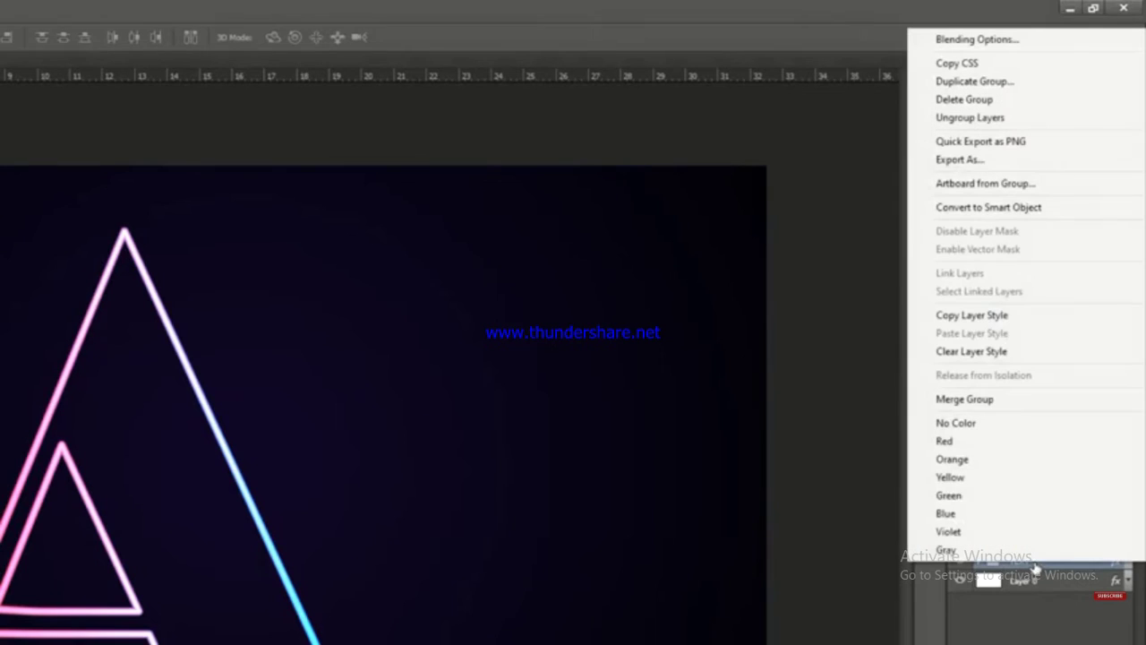
click(992, 208)
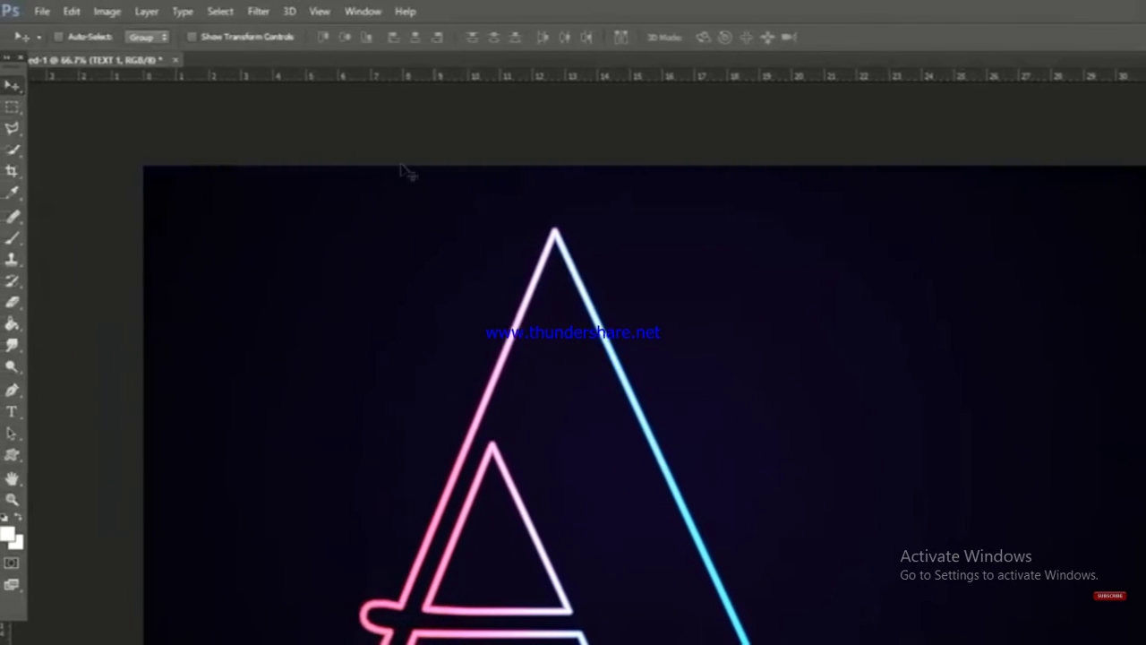
click(258, 10)
mouse_move(280, 190)
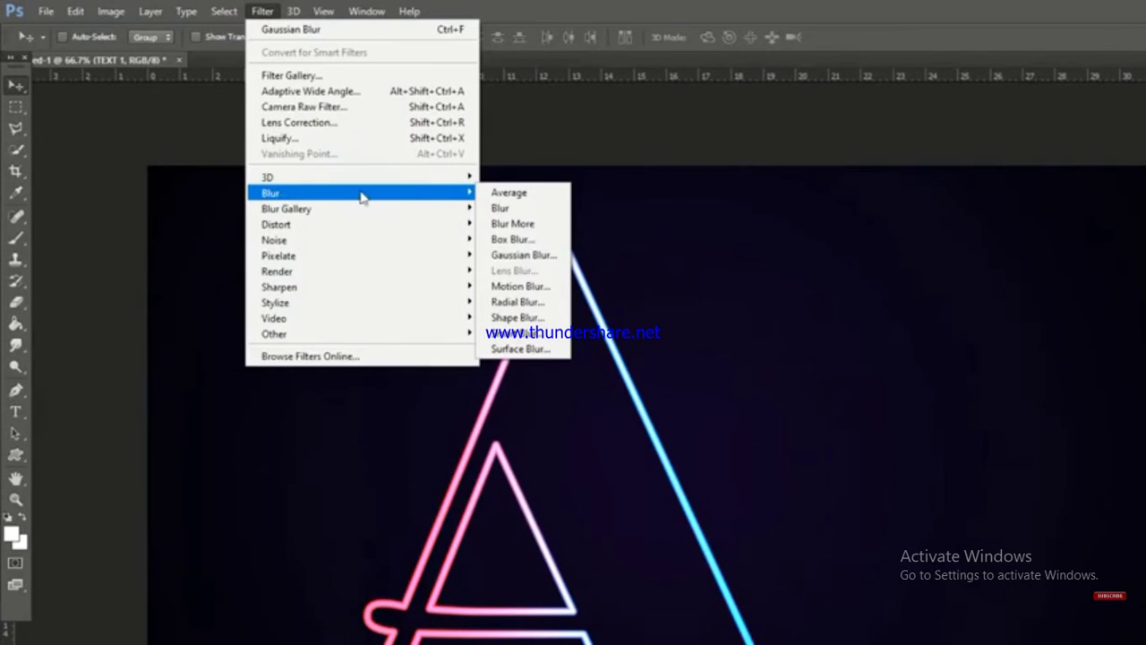
click(524, 254)
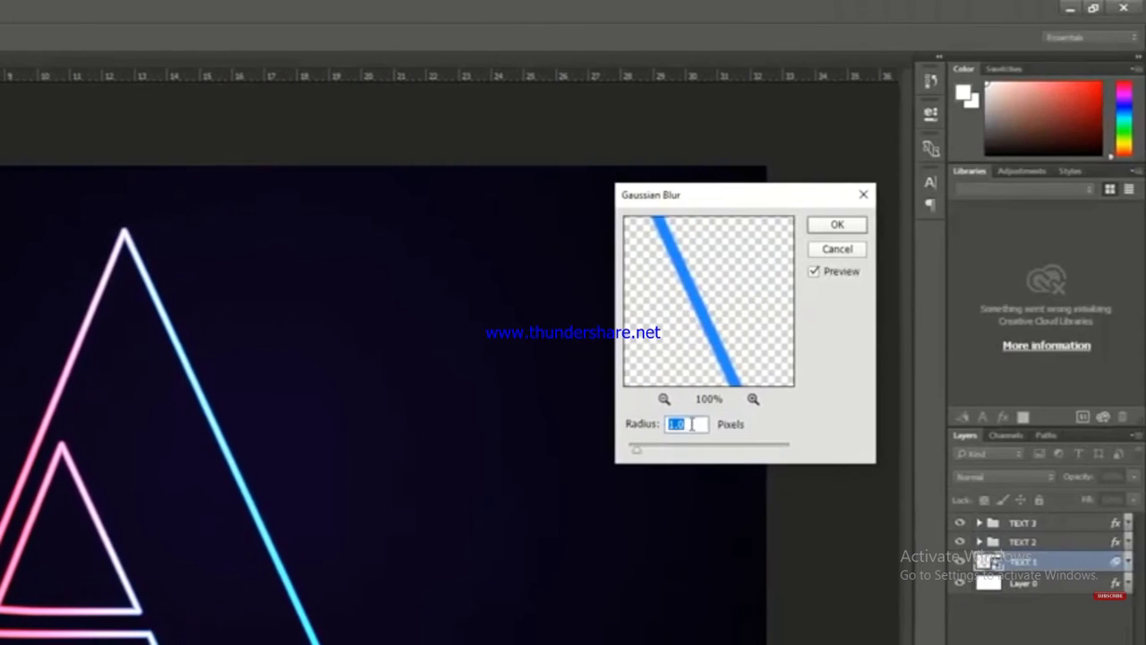
text(20)
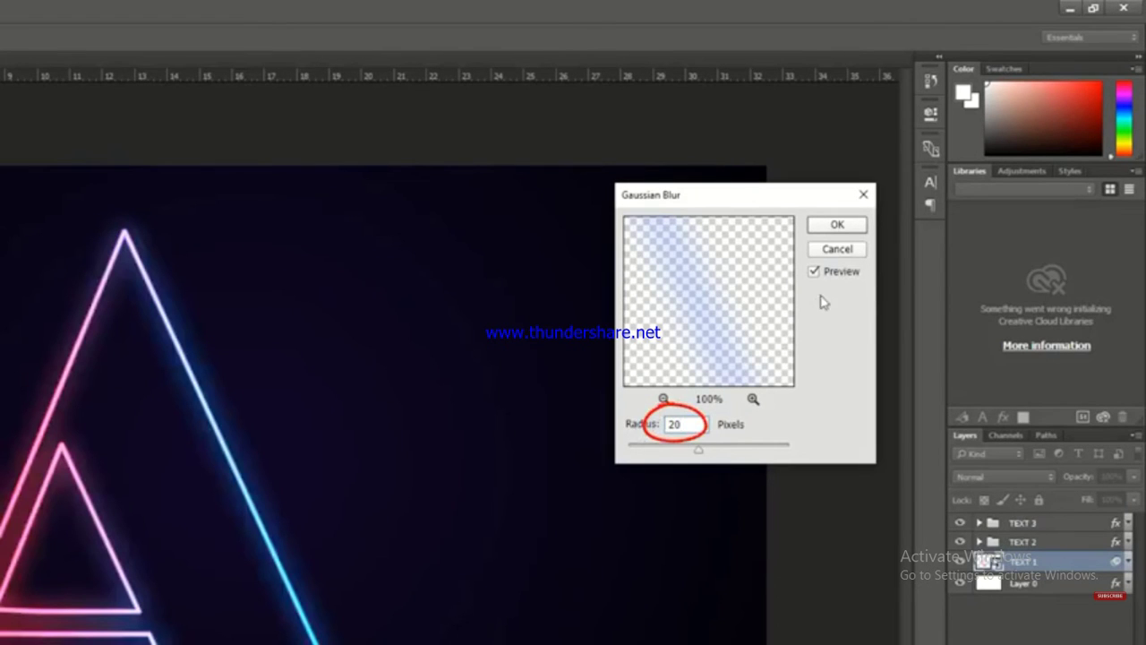
click(836, 225)
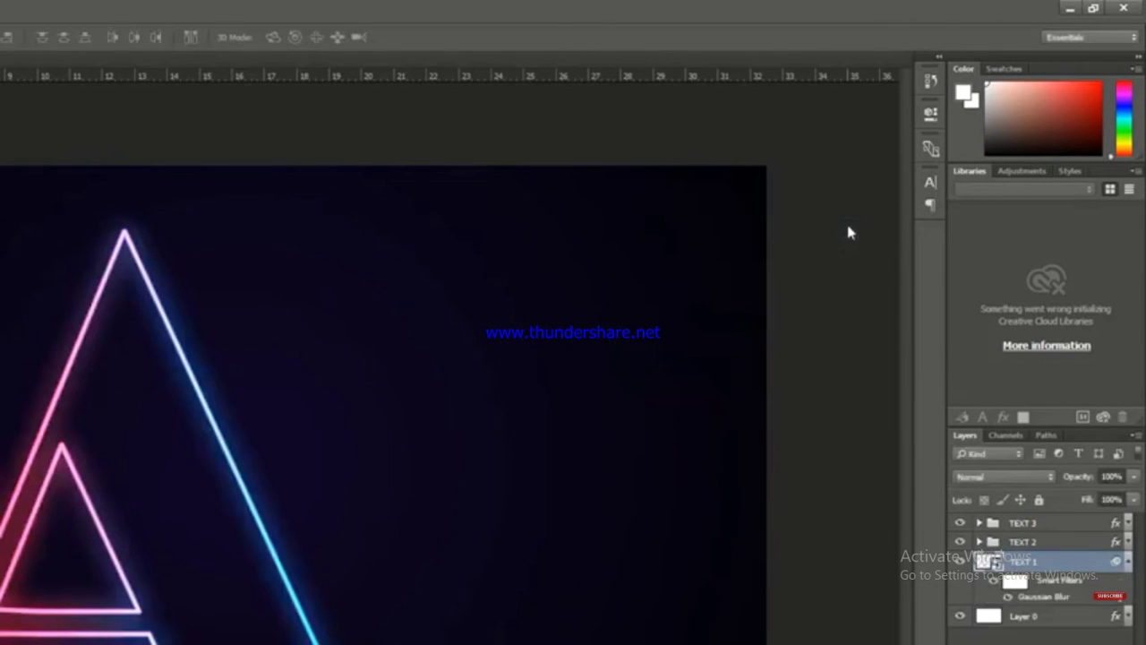
click(1129, 561)
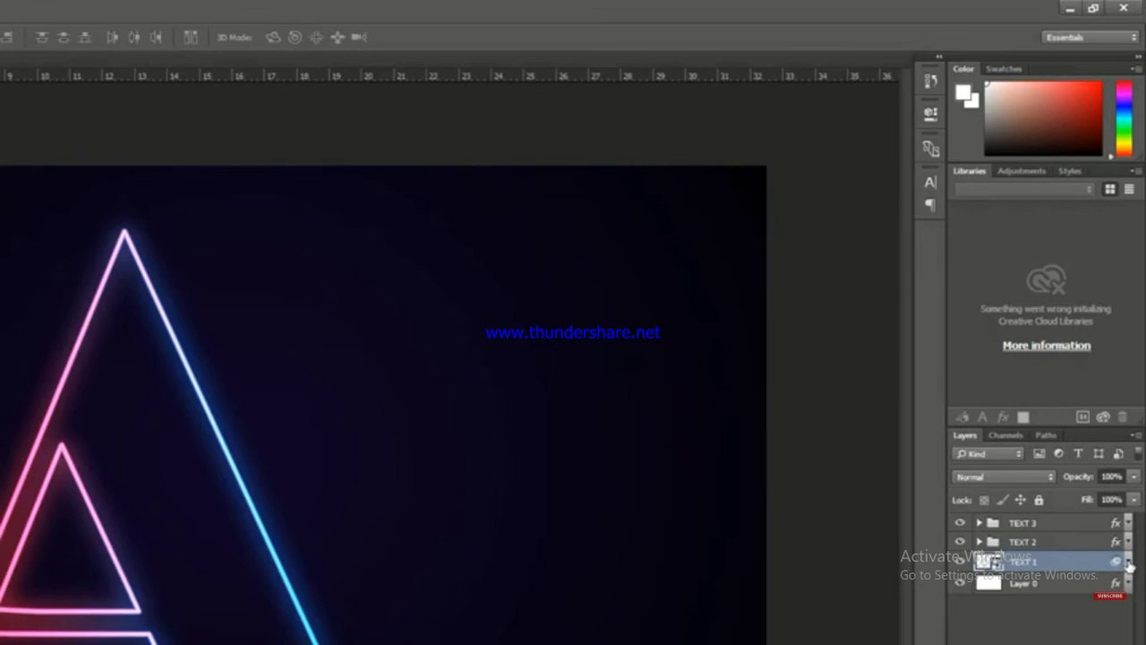
Convert the TEXT 3 group to a smart object and apply a Gaussian Blur with a 1 px radius.
click(1022, 525)
right_click(1022, 527)
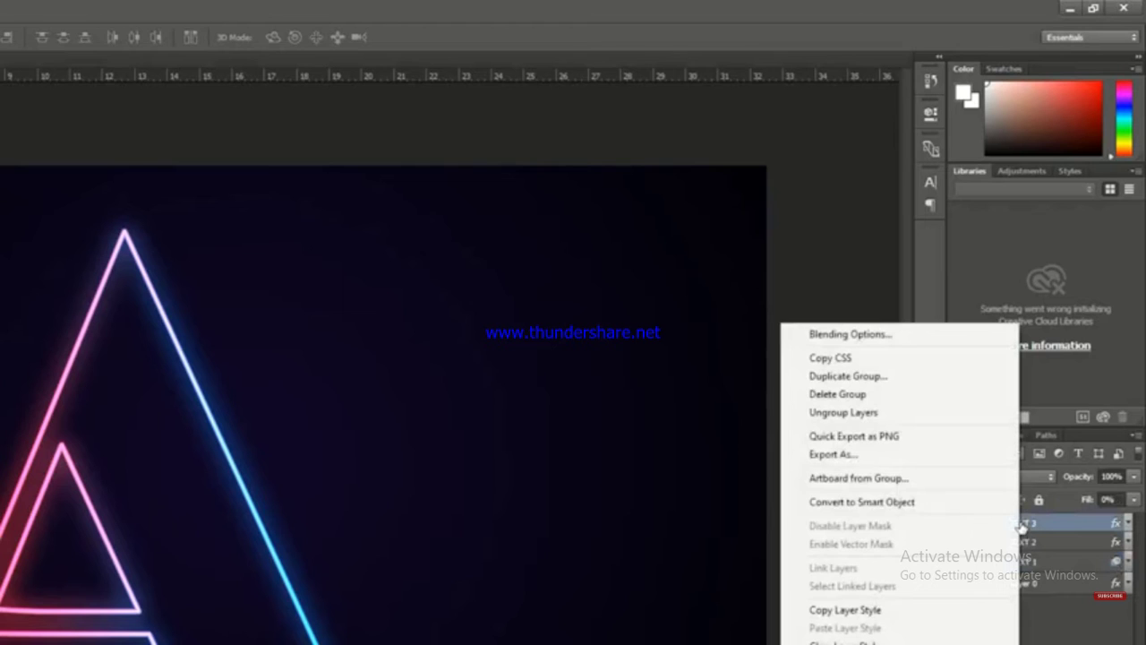
click(905, 502)
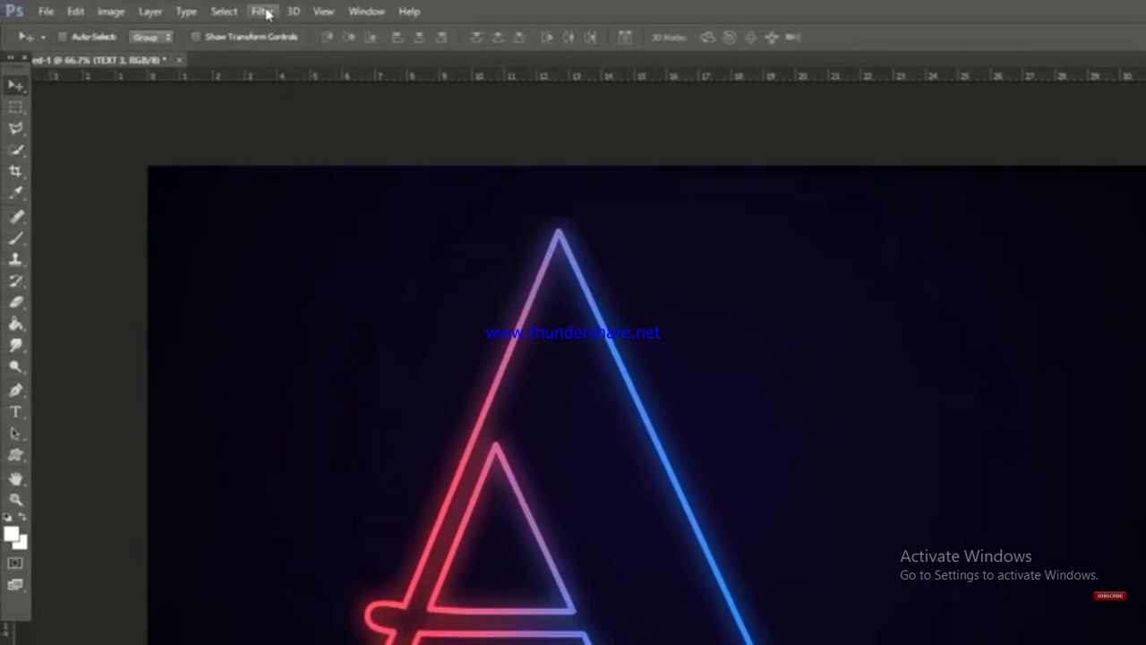
click(263, 12)
mouse_move(360, 197)
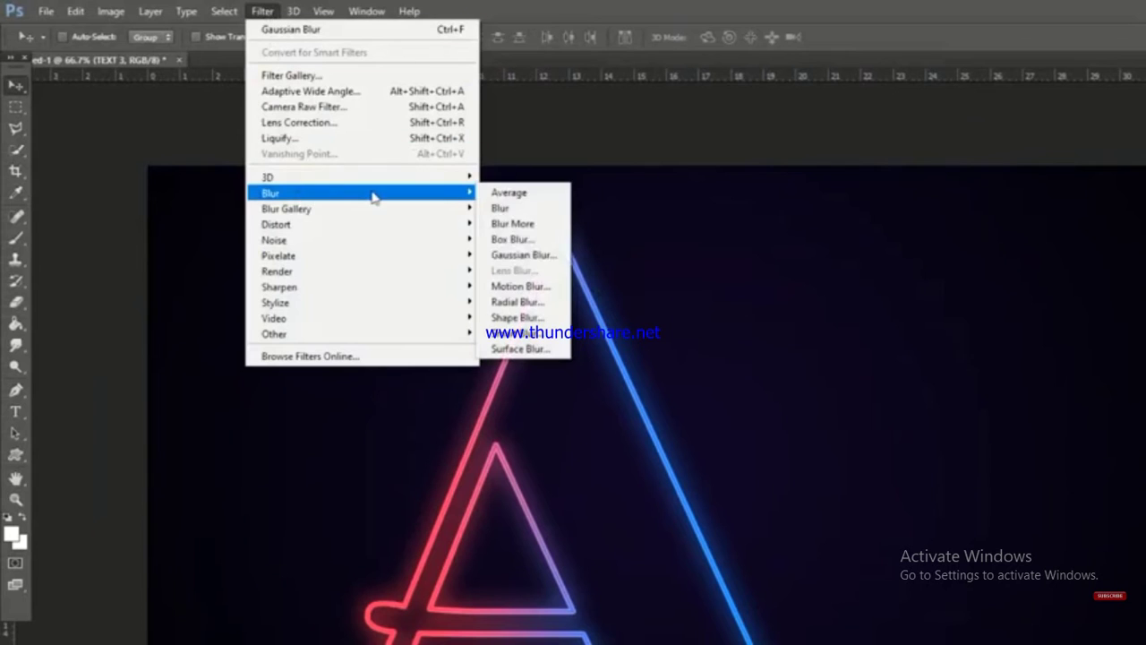
click(525, 254)
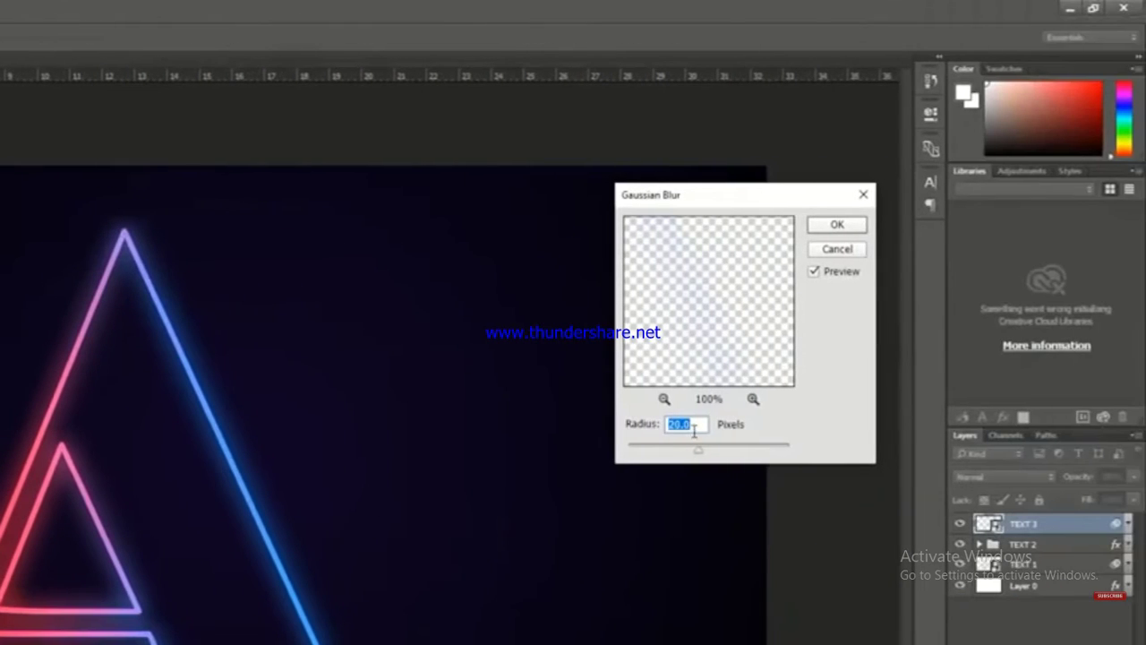
text(1)
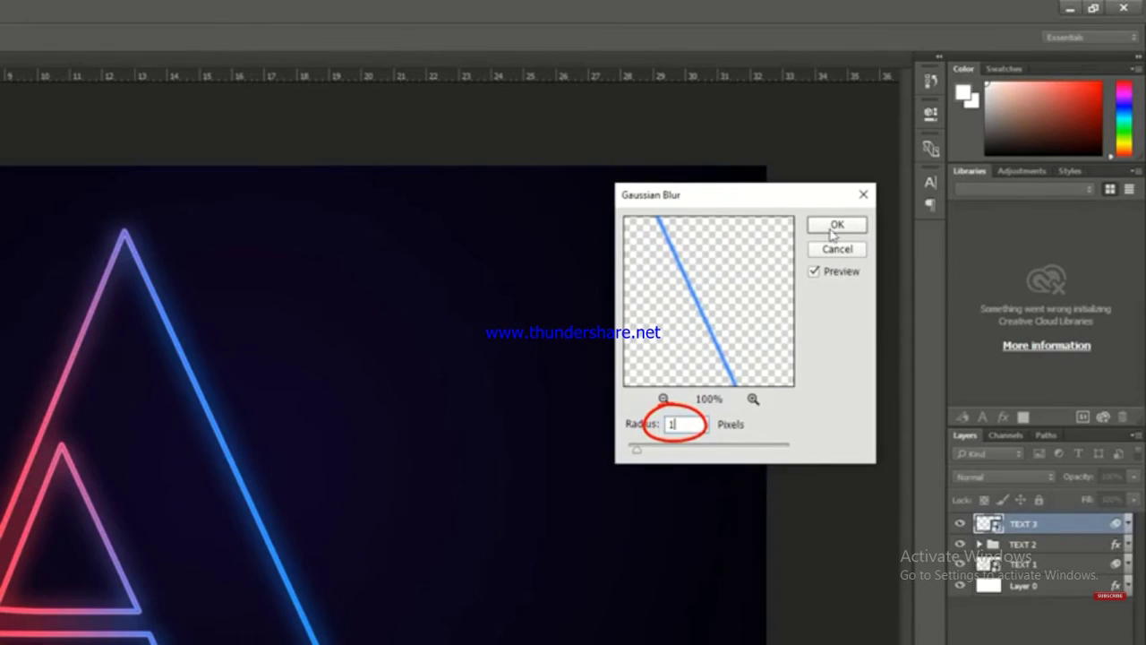
click(830, 230)
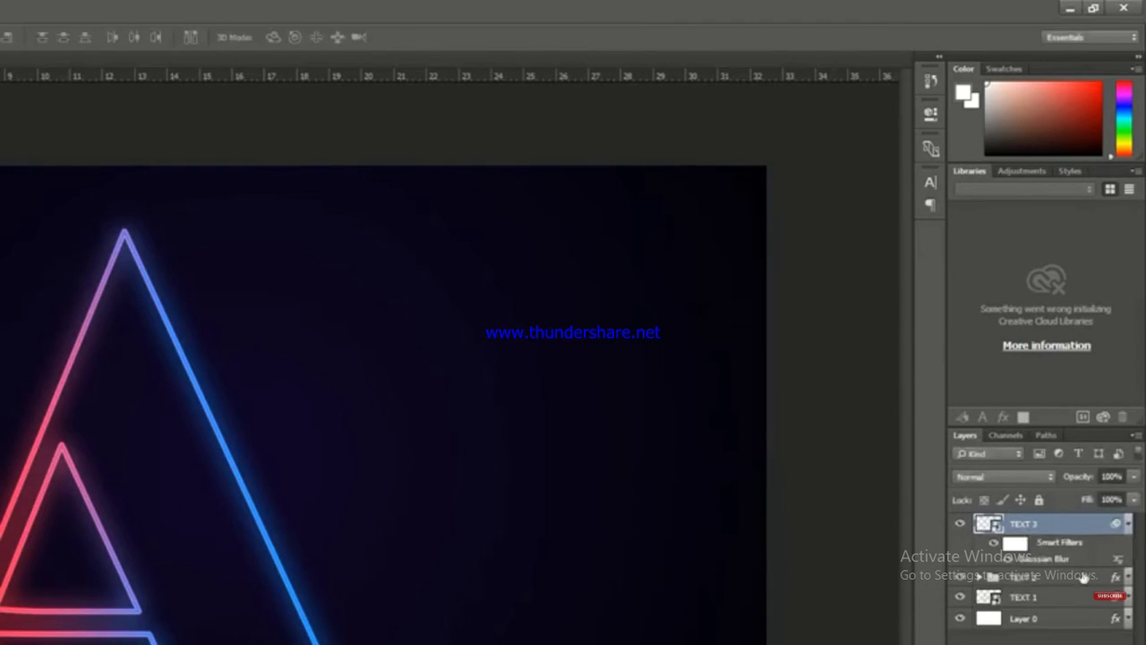
click(1129, 525)
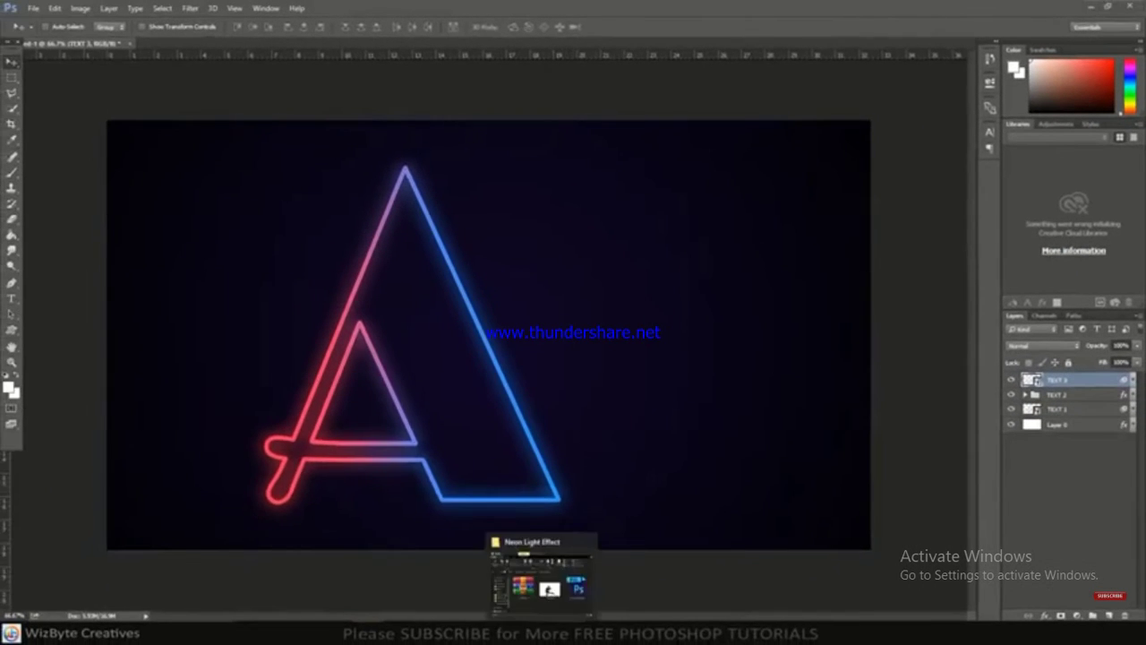
Place the Model image from the Neon Light Effect folder into the document at its default size.
click(543, 633)
drag(313, 470, 606, 398)
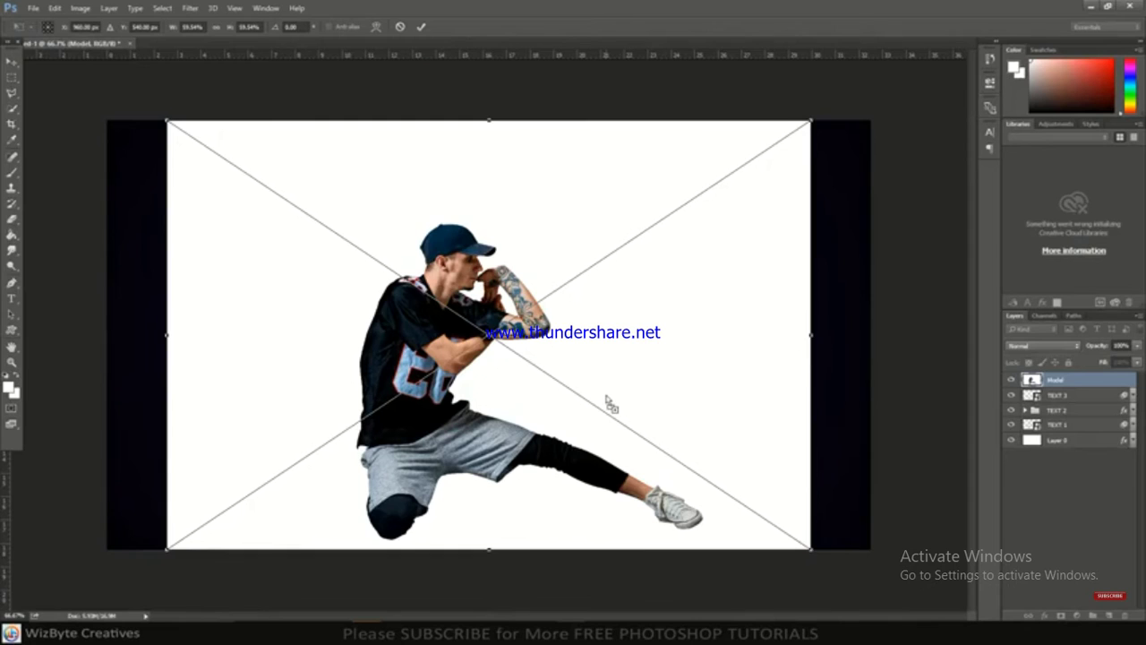
click(422, 29)
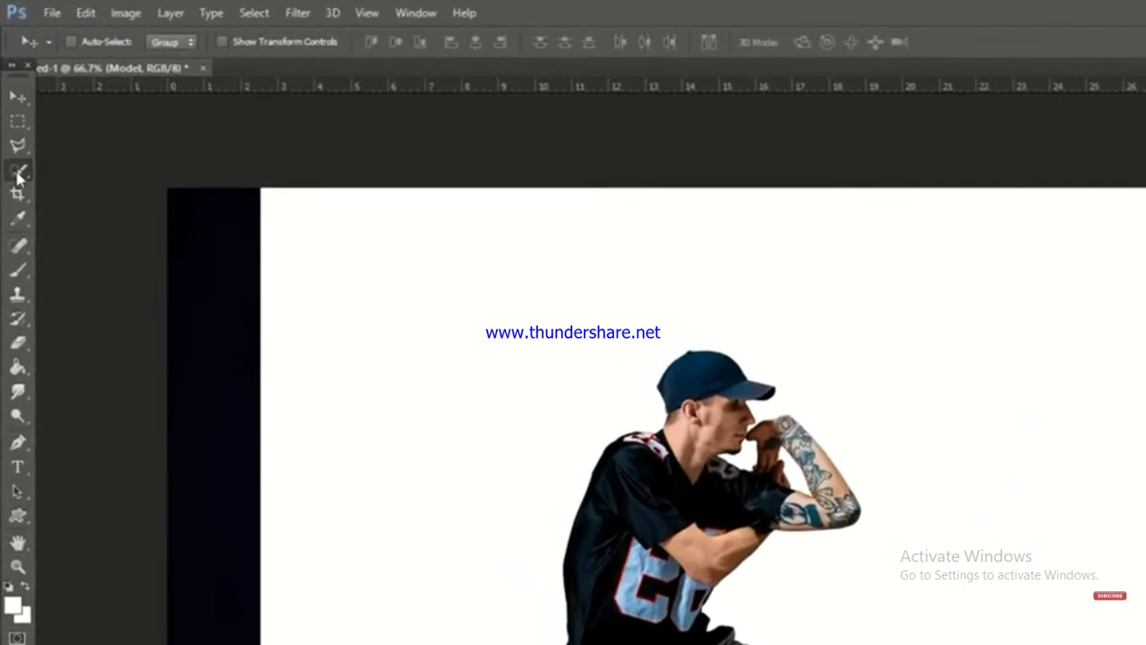
Select the man on the Model layer with the Quick Selection Tool, starting with a 70 px brush.
right_click(11, 108)
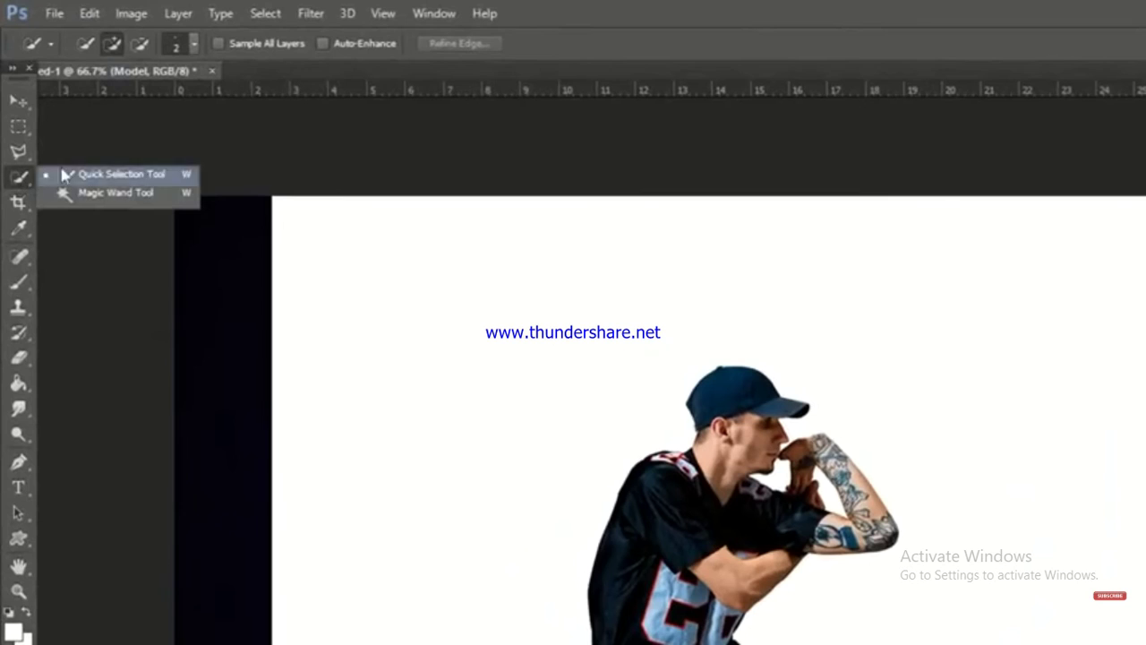
click(111, 176)
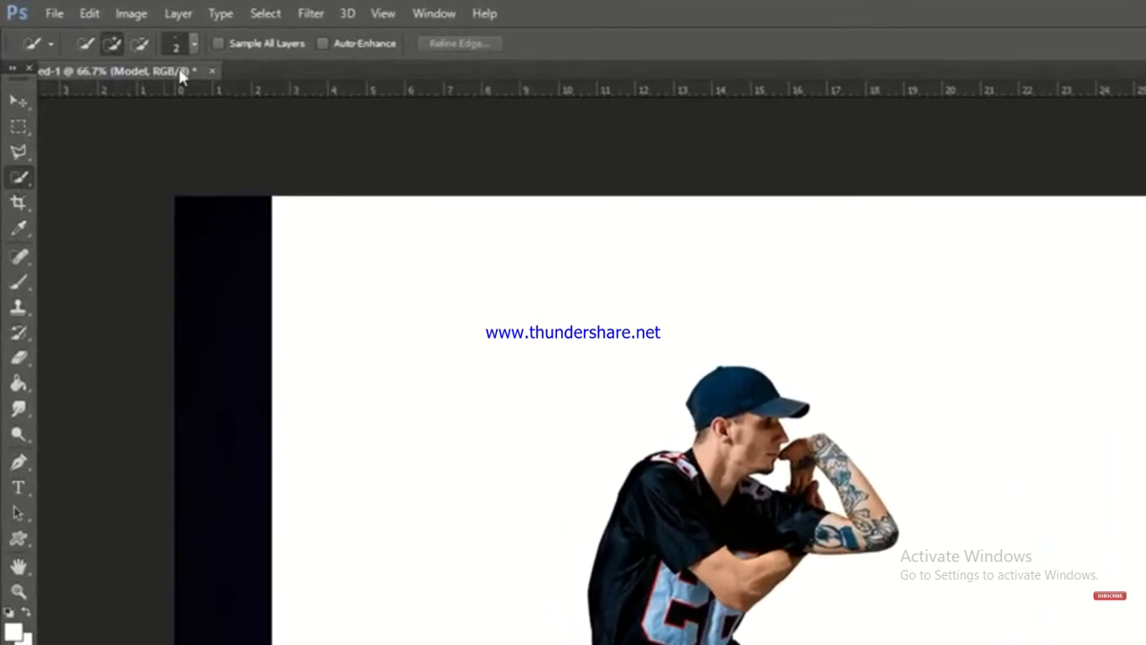
click(191, 41)
drag(89, 102, 149, 101)
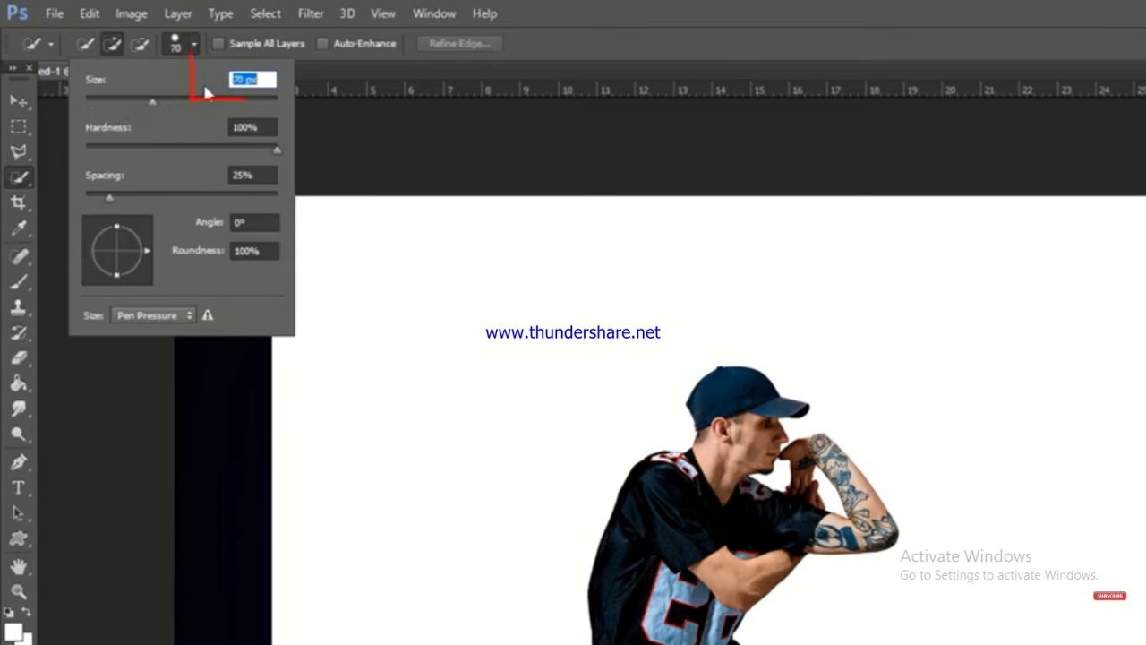
drag(739, 451, 742, 437)
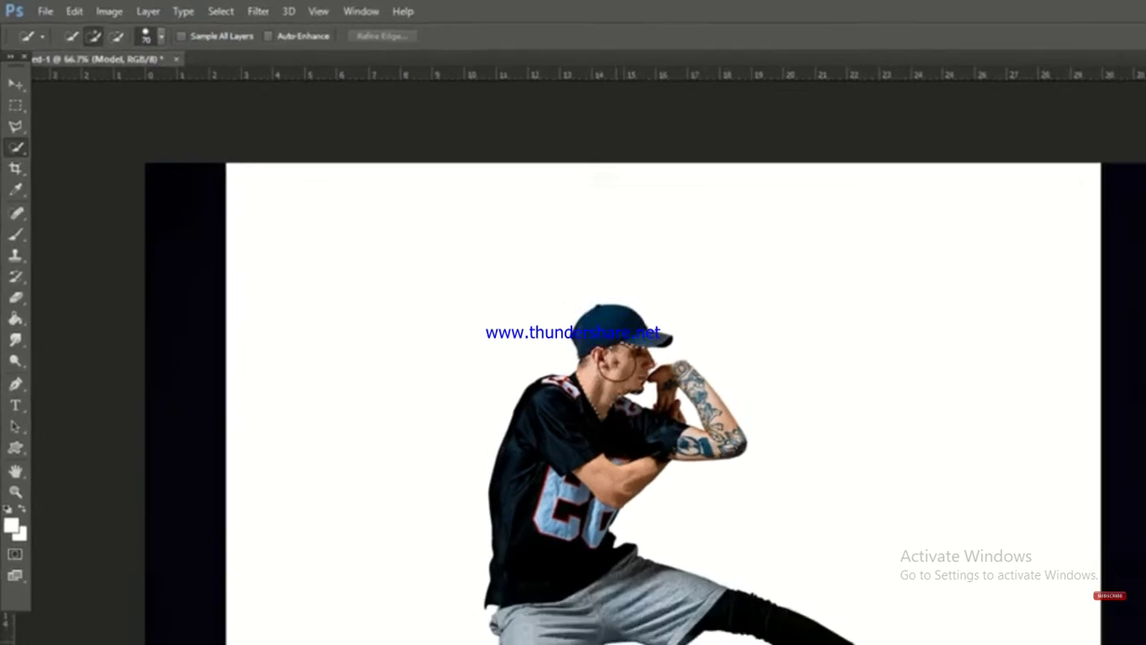
mouse_move(617, 363)
mouse_down()
mouse_move(573, 484)
mouse_move(663, 613)
mouse_move(708, 605)
mouse_up()
scroll(709, 606, up, 6)
scroll(541, 478, down, 2)
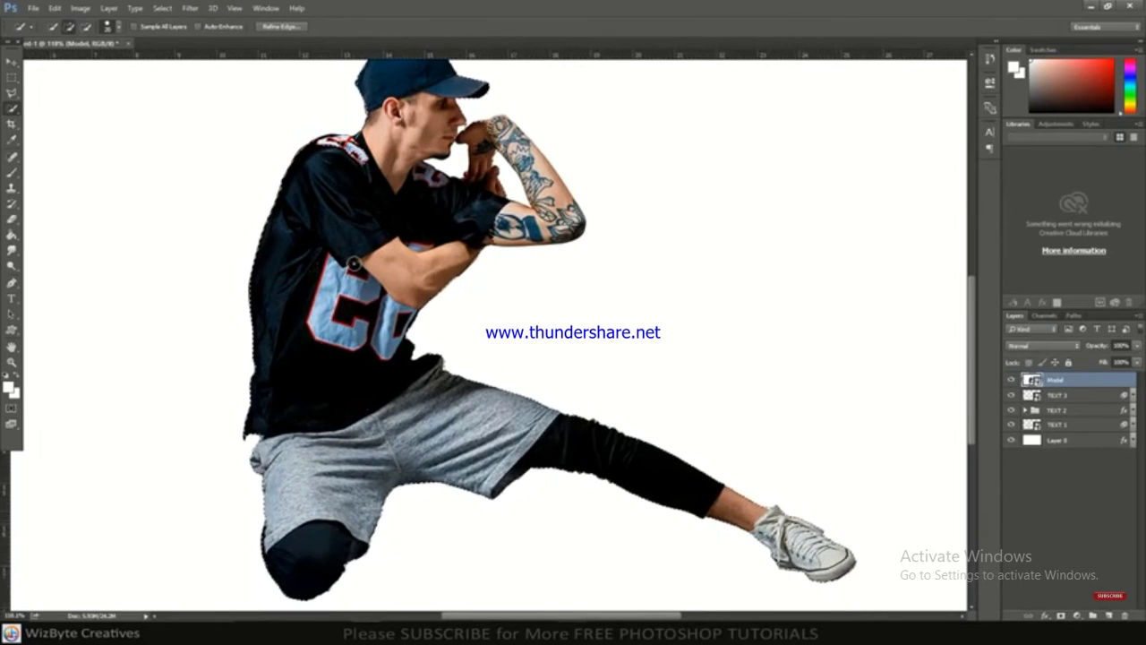
scroll(424, 404, up, 4)
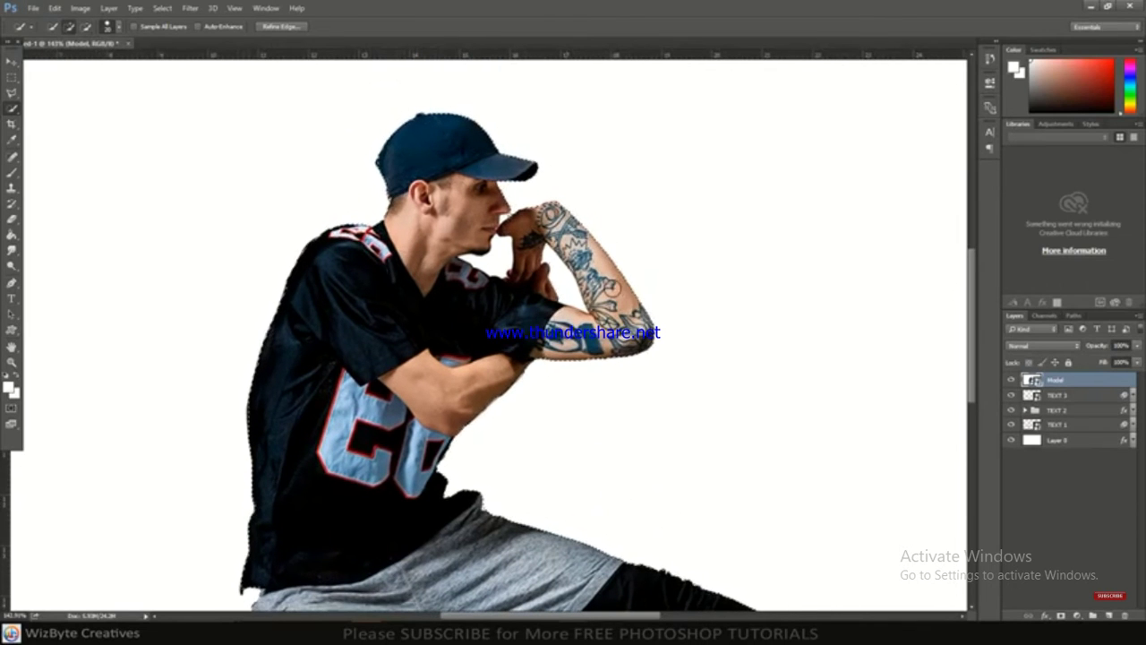
Subtract the white gaps around the chin and bent arm from the selection and mask the Model layer with it.
key(bracketleft)
alt+click(561, 280)
alt+click(498, 259)
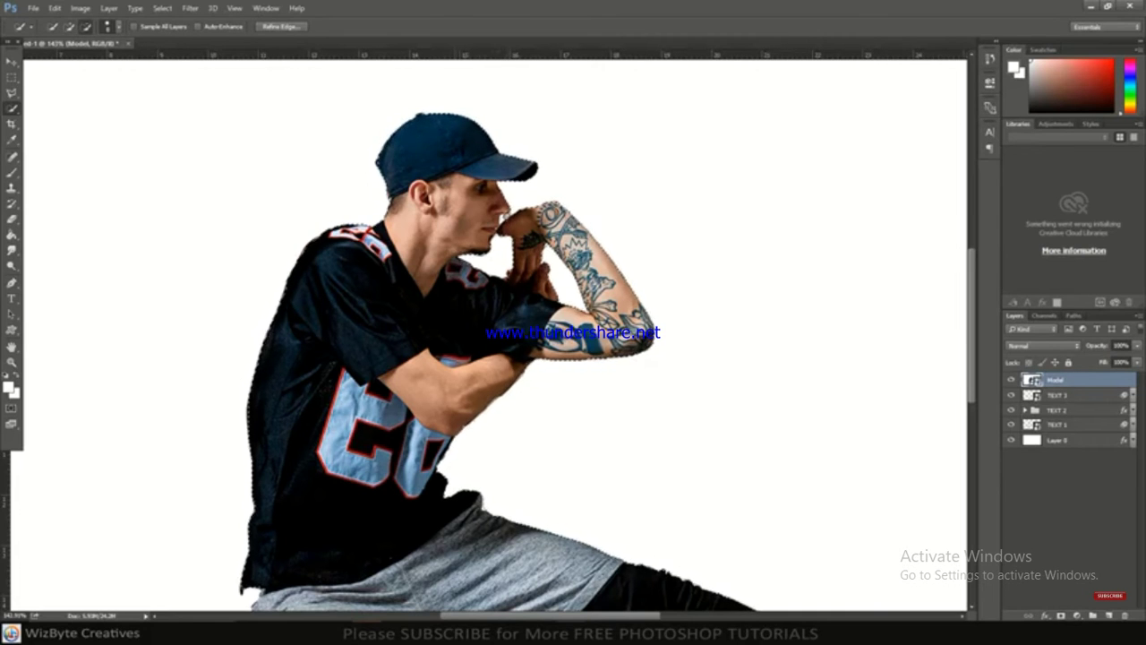
scroll(510, 237, down, 3)
scroll(512, 234, down, 2)
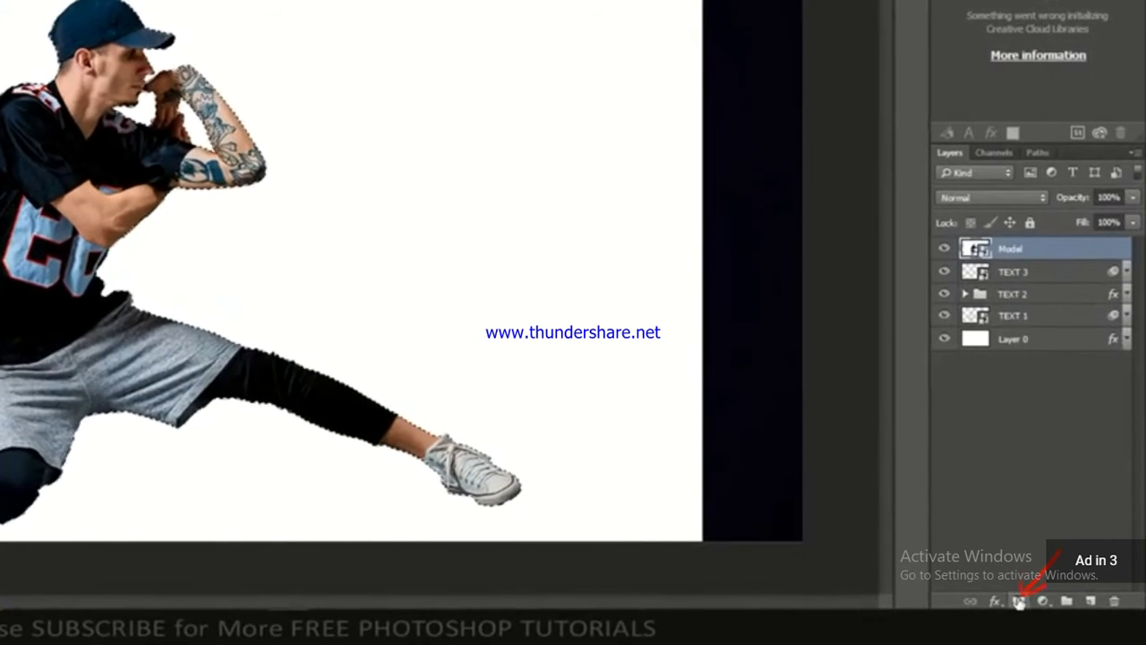
click(1019, 601)
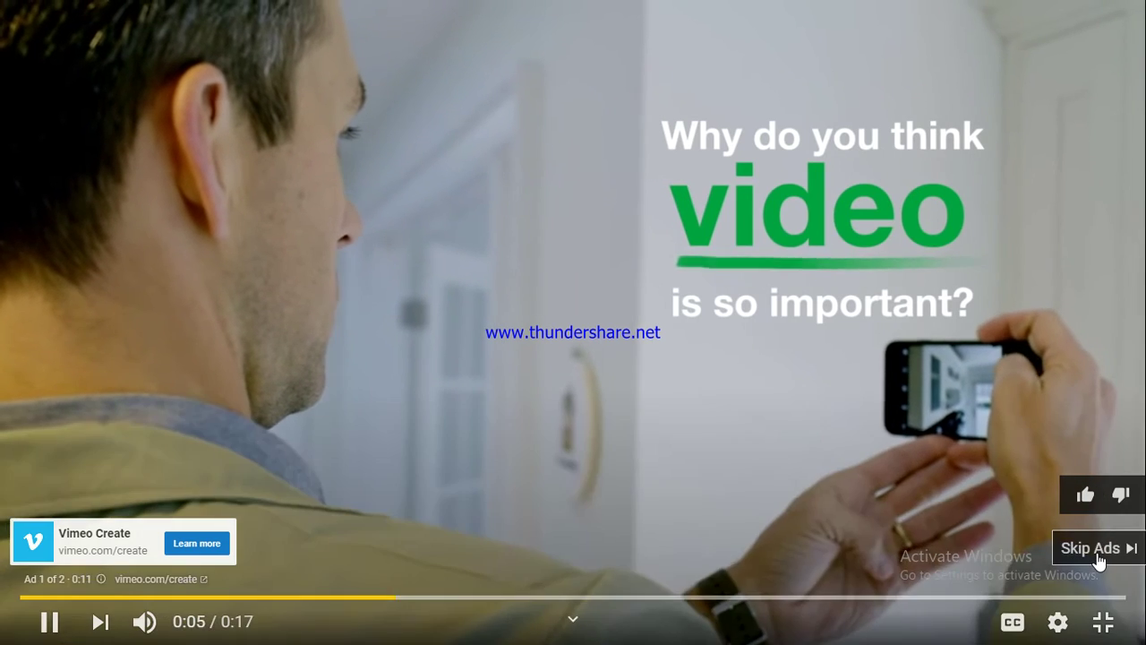
click(1098, 548)
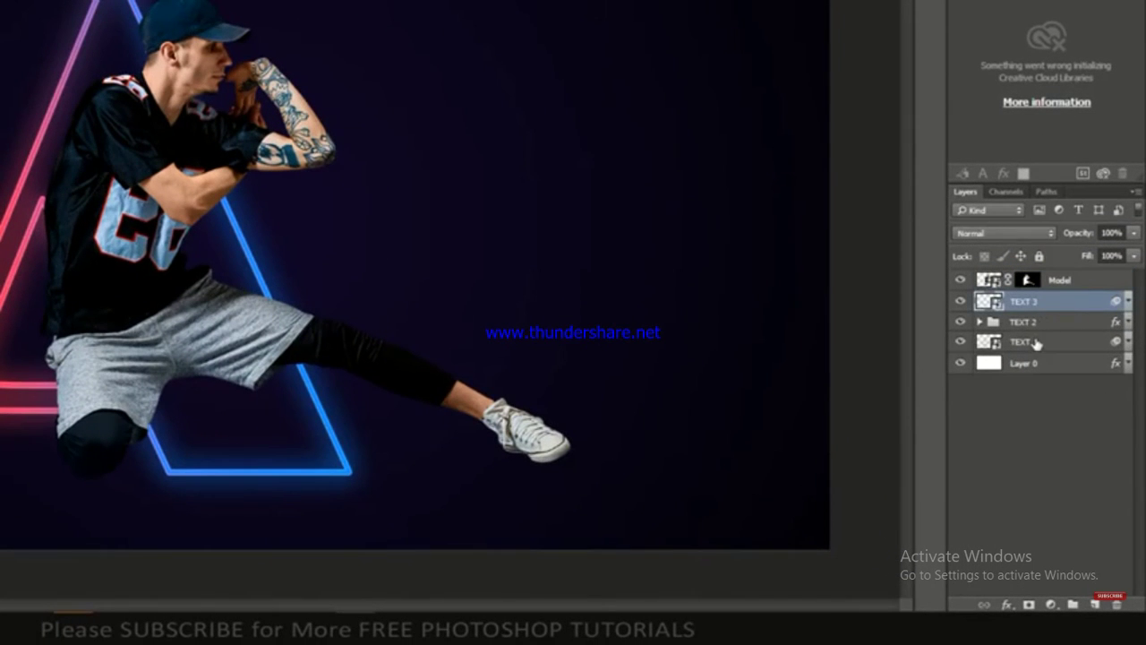
Group TEXT 1, TEXT 2 and TEXT 3 under the name "TEXT" and move the group above the Model layer.
shift+click(1036, 342)
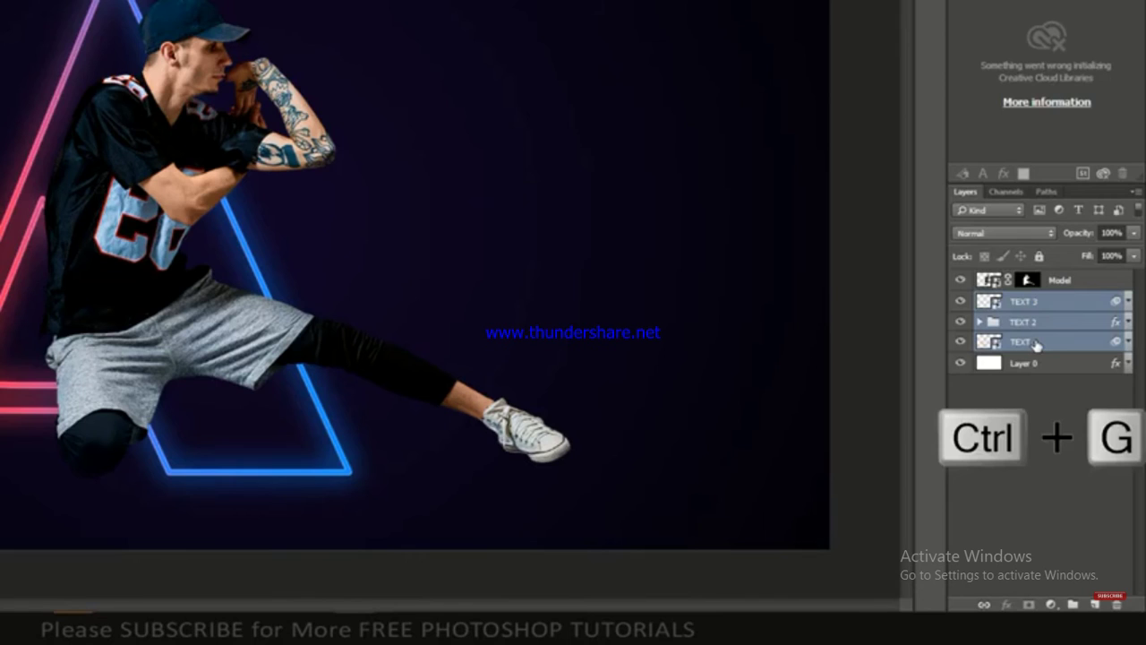
key(ctrl+g)
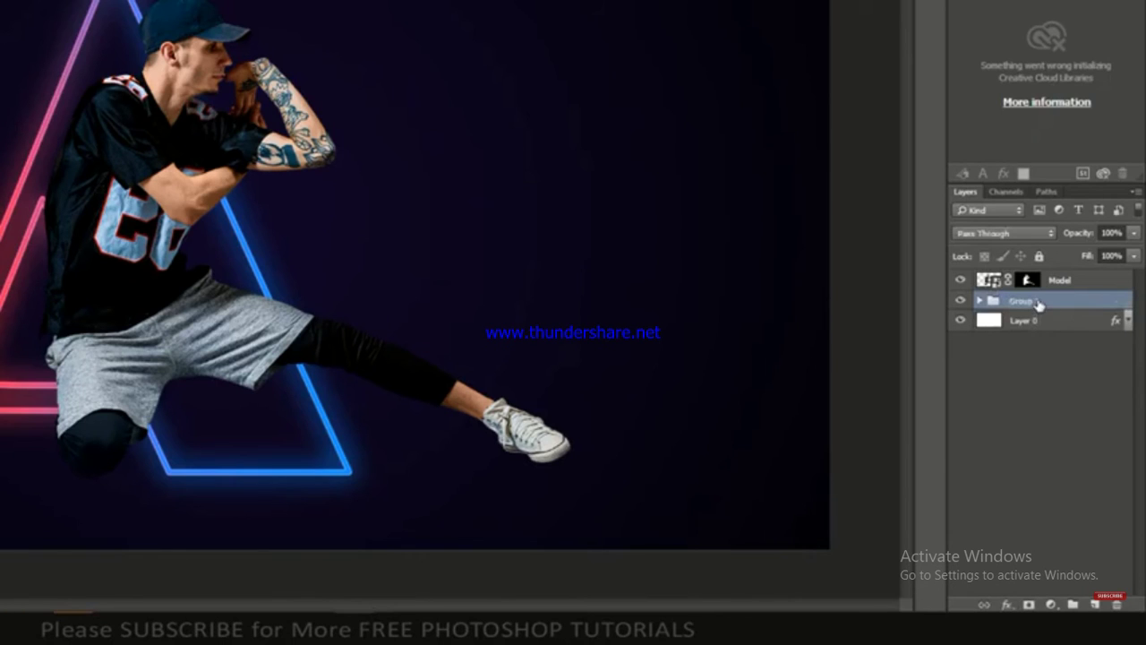
double_click(1037, 303)
text(TEXT)
key(Return)
shift+click(1054, 280)
drag(1054, 275, 1054, 275)
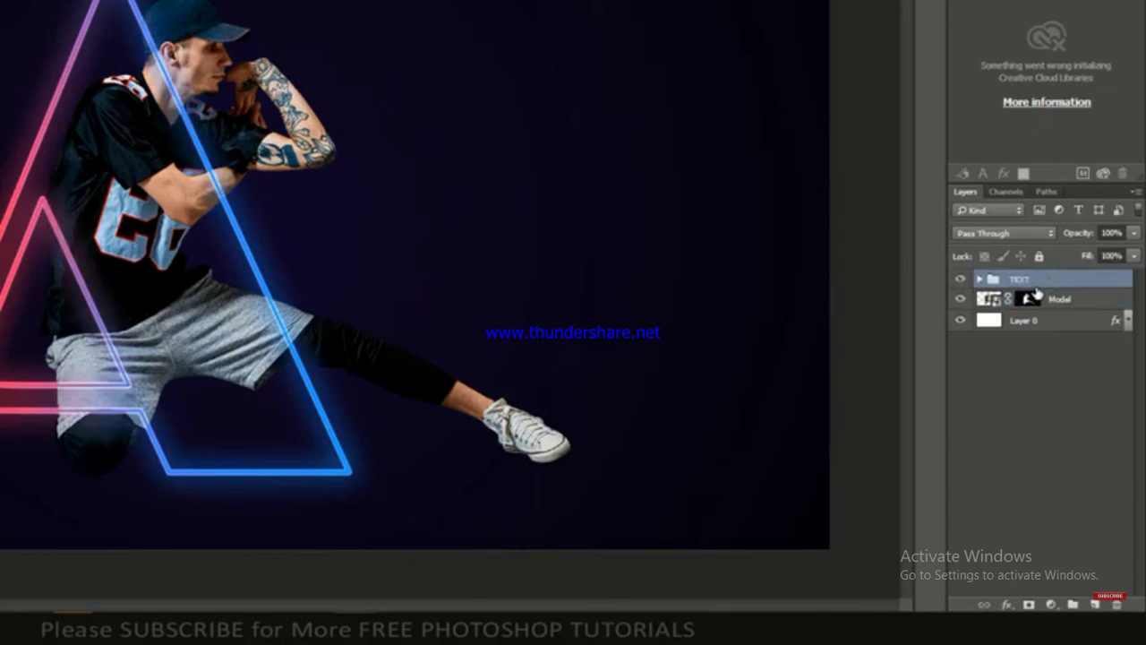
With the Model layer mask active, lasso the part of the model inside the letter A's small inner triangle.
click(1032, 299)
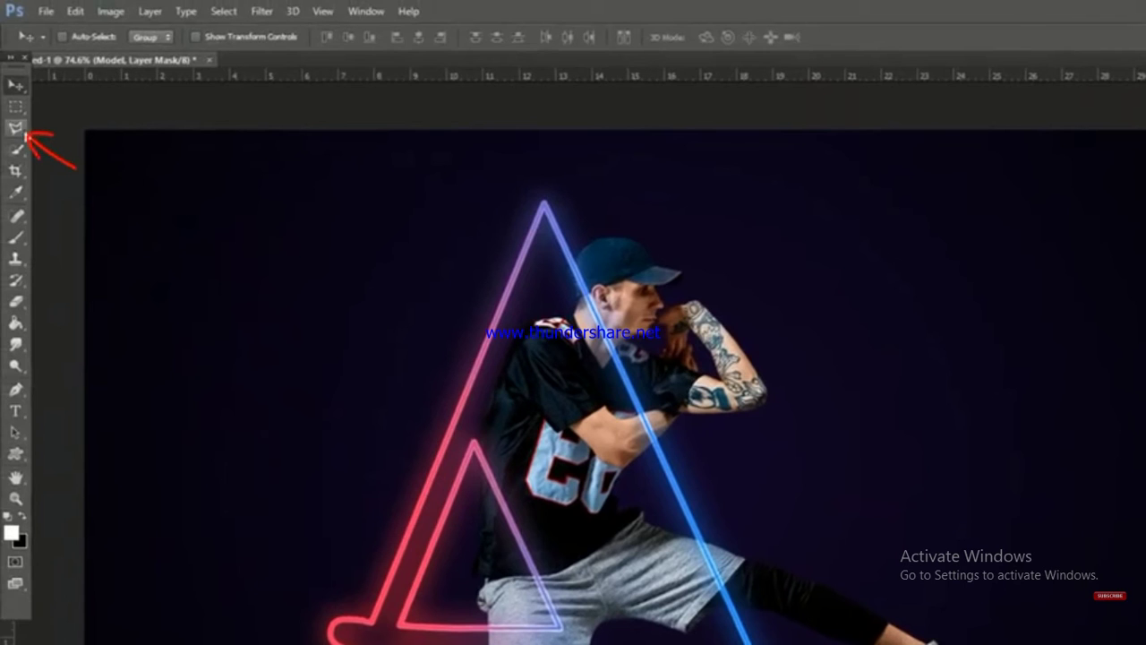
click(16, 128)
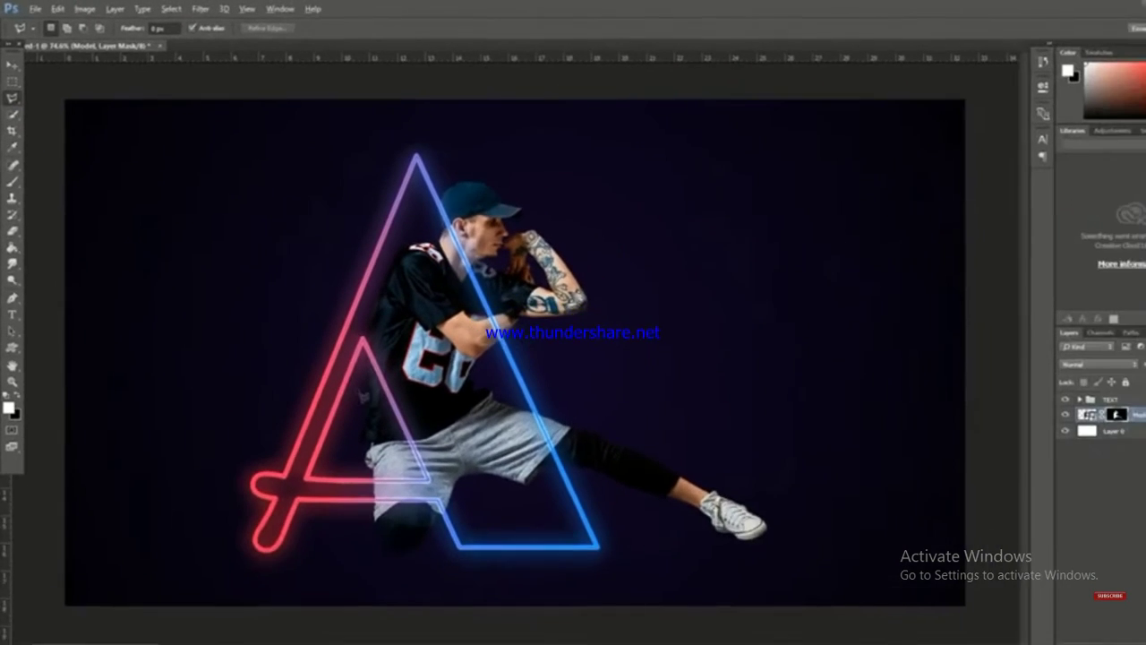
scroll(330, 324, up, 3)
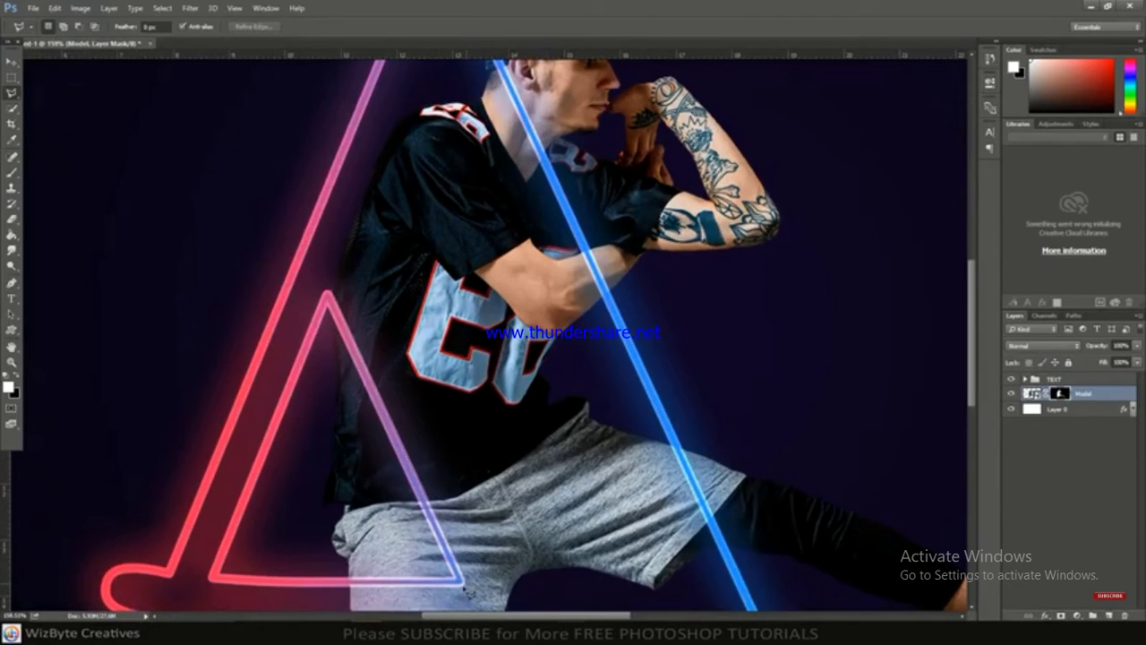
mouse_move(335, 594)
mouse_down()
mouse_move(298, 472)
mouse_move(326, 293)
mouse_up()
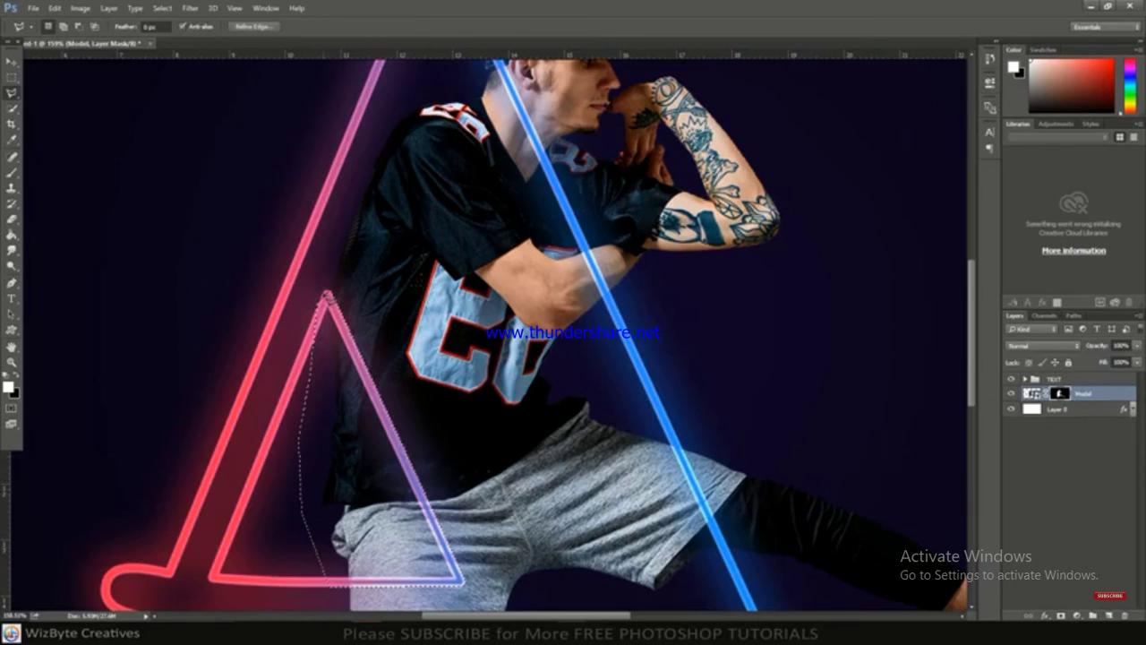
Brush black on the Model layer mask within the selection to hide the model inside the small triangle.
click(15, 174)
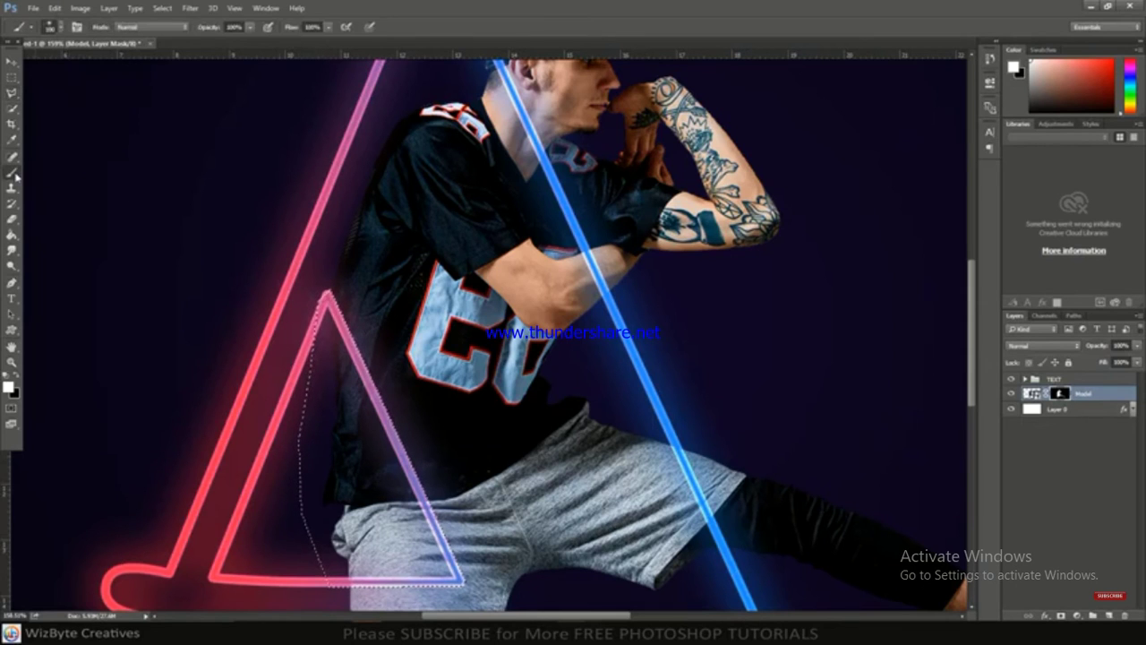
click(17, 377)
mouse_move(336, 376)
mouse_down()
mouse_move(368, 528)
mouse_move(342, 426)
mouse_move(381, 521)
mouse_move(392, 481)
mouse_move(444, 575)
mouse_move(434, 552)
mouse_move(311, 555)
mouse_move(367, 577)
mouse_move(324, 544)
mouse_up()
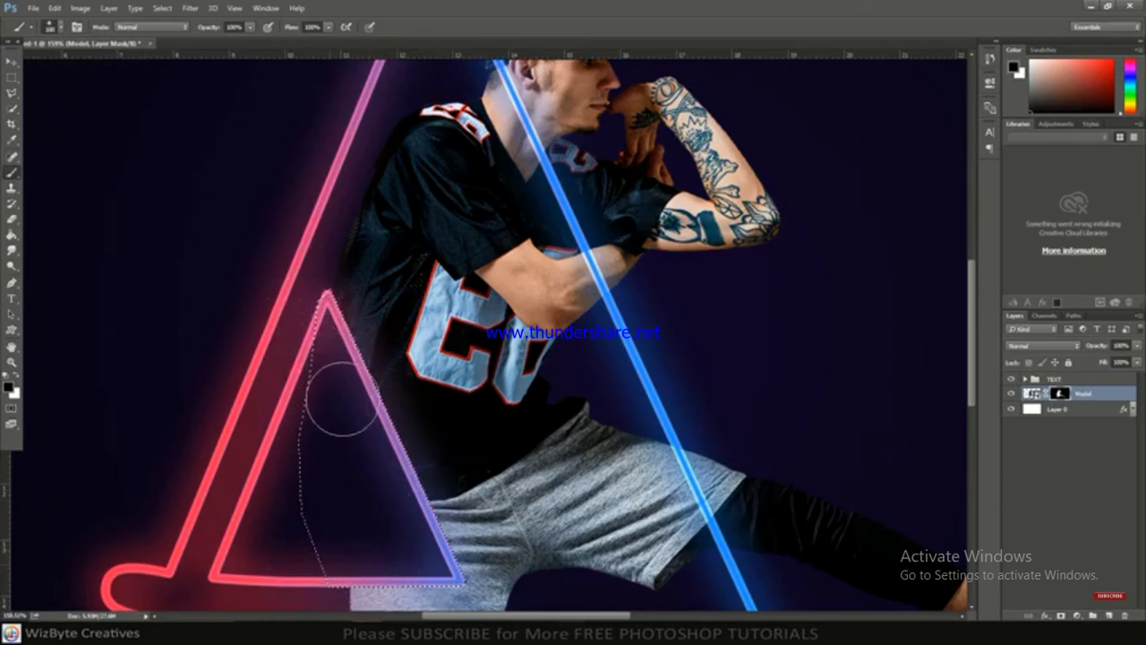
Clear the selection and lasso the part of the model's bent leg that hangs below the letter A's crossbar.
key(ctrl+d)
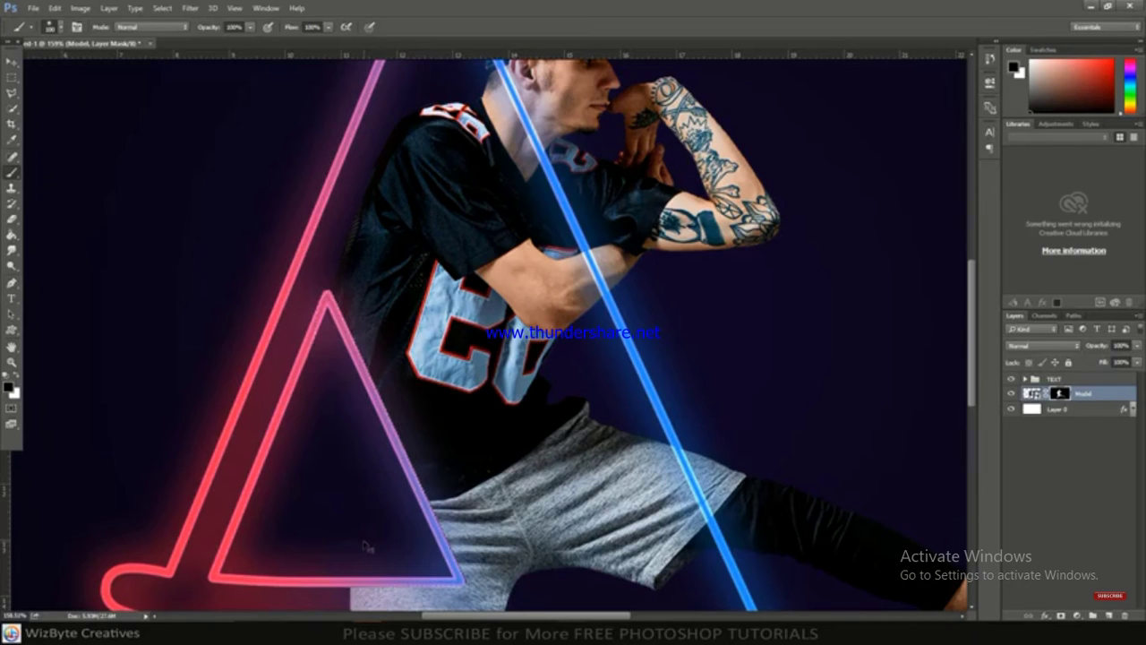
scroll(373, 535, down, 1)
scroll(374, 534, down, 10)
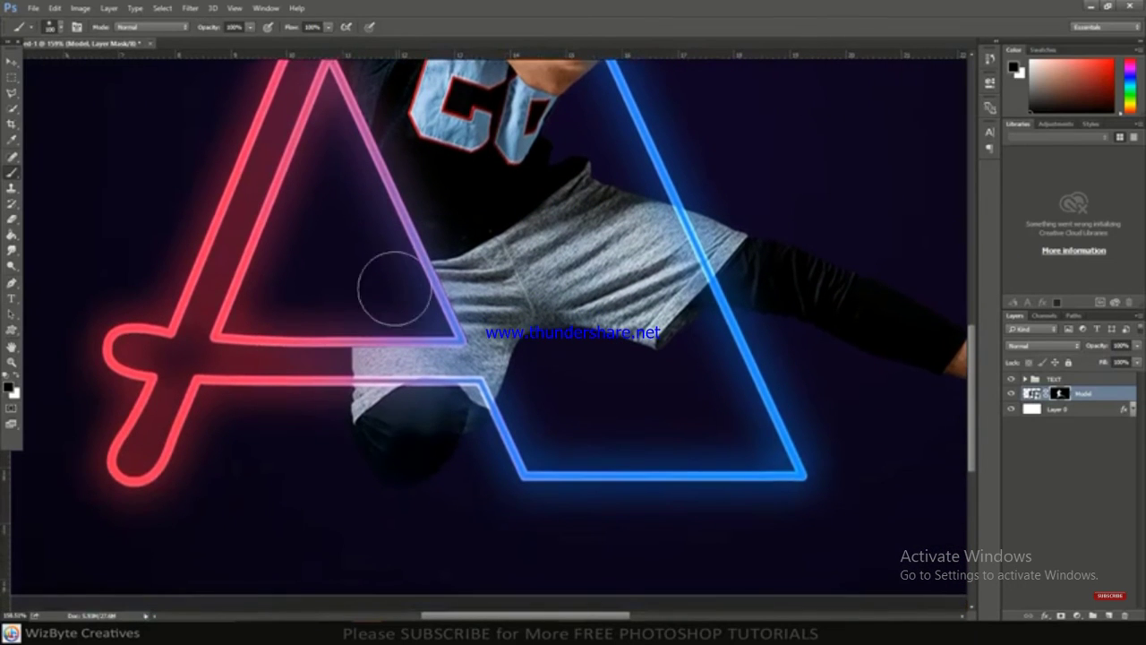
click(10, 93)
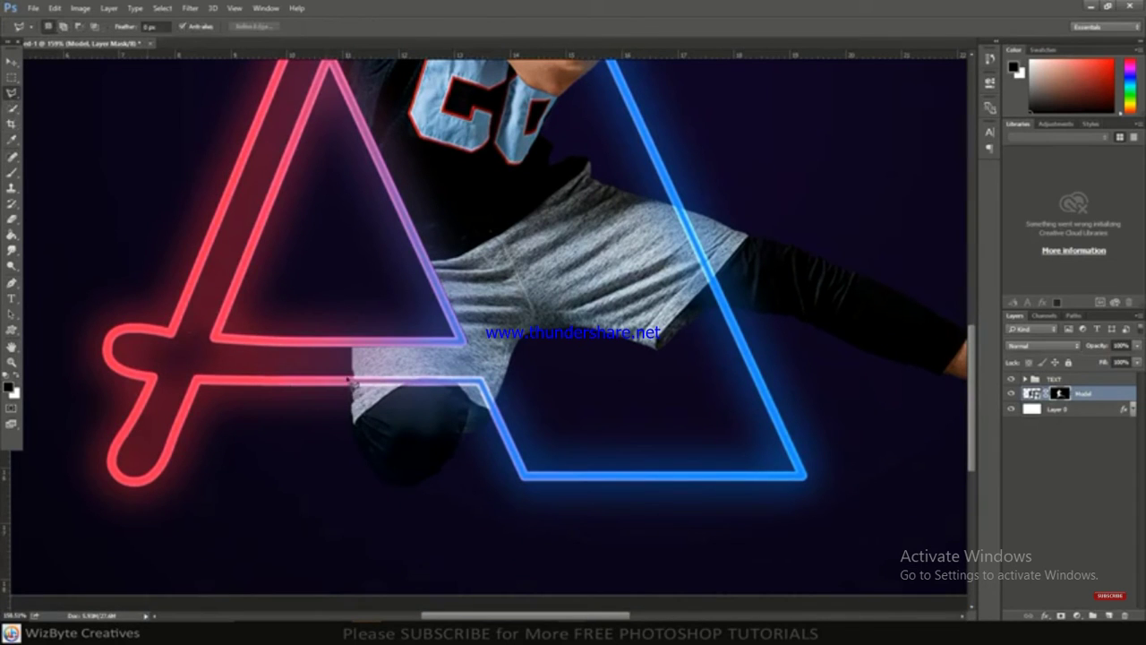
drag(356, 382, 484, 385)
mouse_move(506, 424)
mouse_down()
mouse_move(457, 506)
mouse_move(345, 384)
mouse_up()
Brush black on the Model layer mask within the selection to hide the leg below the crossbar, and deselect.
key(b)
mouse_move(403, 421)
mouse_down()
mouse_move(384, 410)
mouse_move(297, 474)
mouse_up()
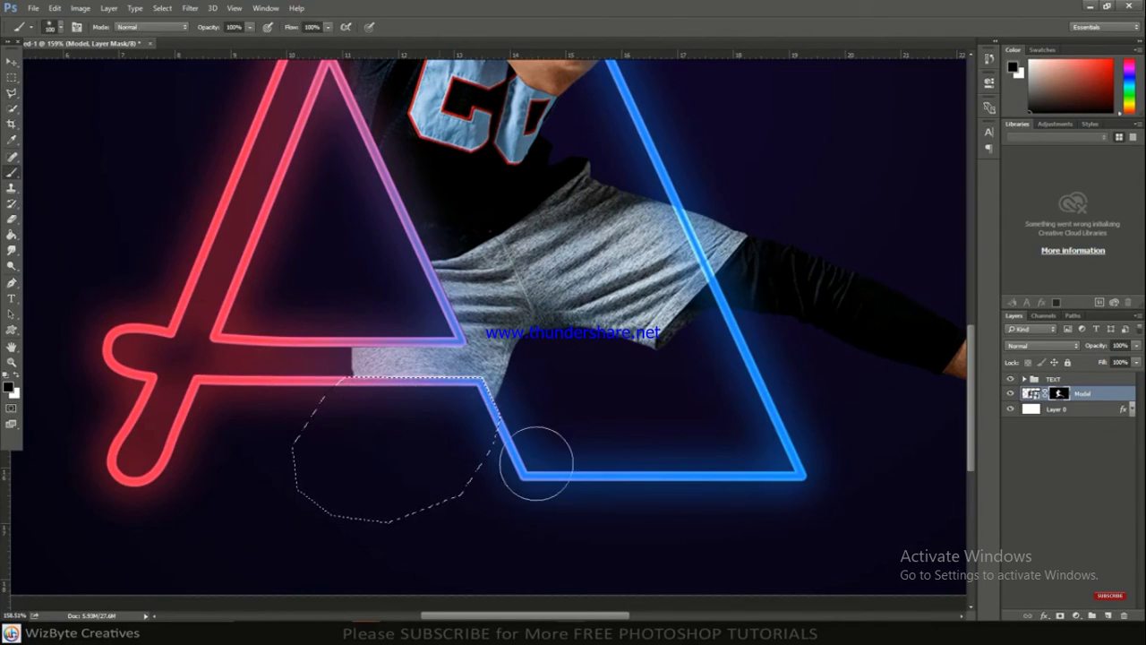
key(ctrl+d)
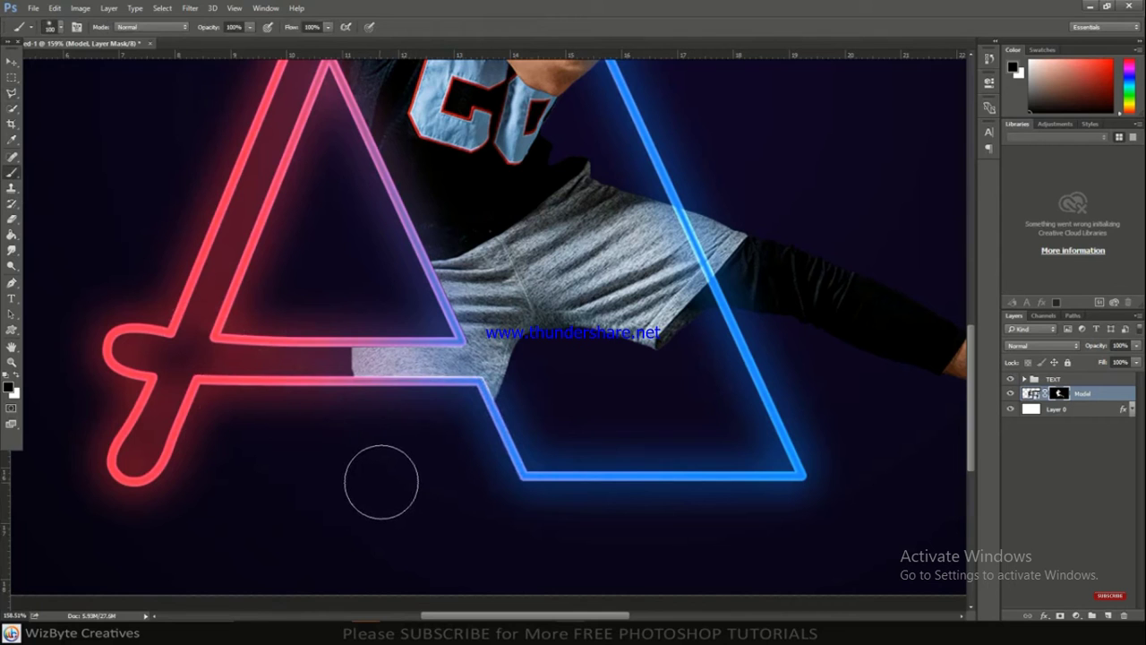
Move the Model layer above the TEXT group and clip a new Levels adjustment layer to it.
scroll(397, 450, down, 3)
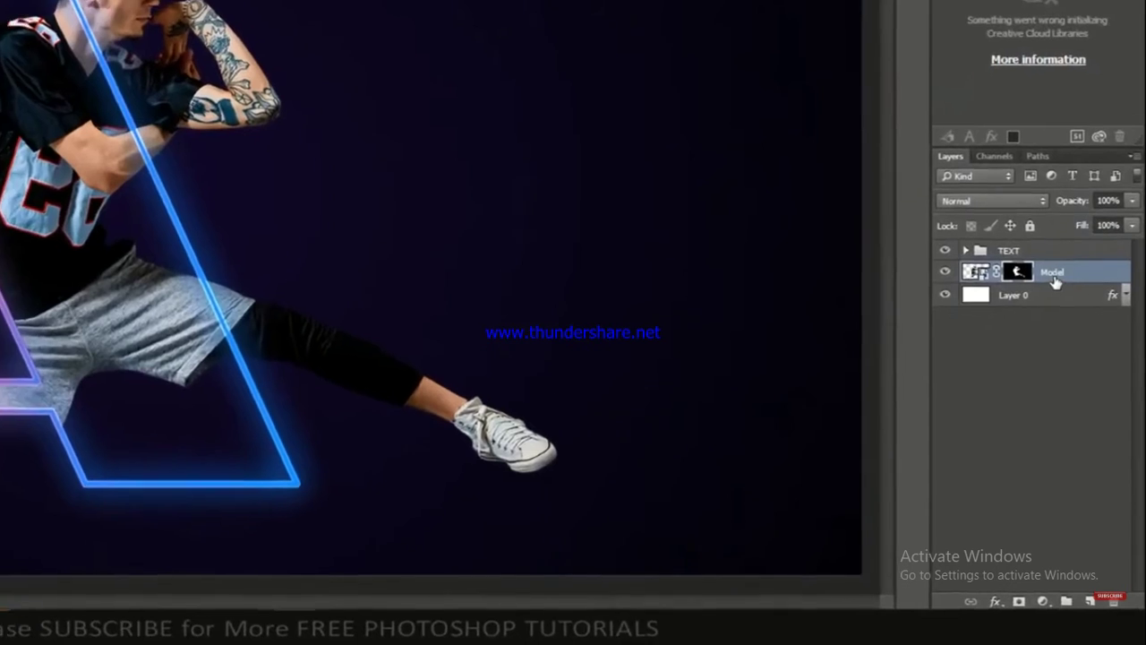
drag(1053, 262, 1048, 235)
click(1040, 600)
click(968, 293)
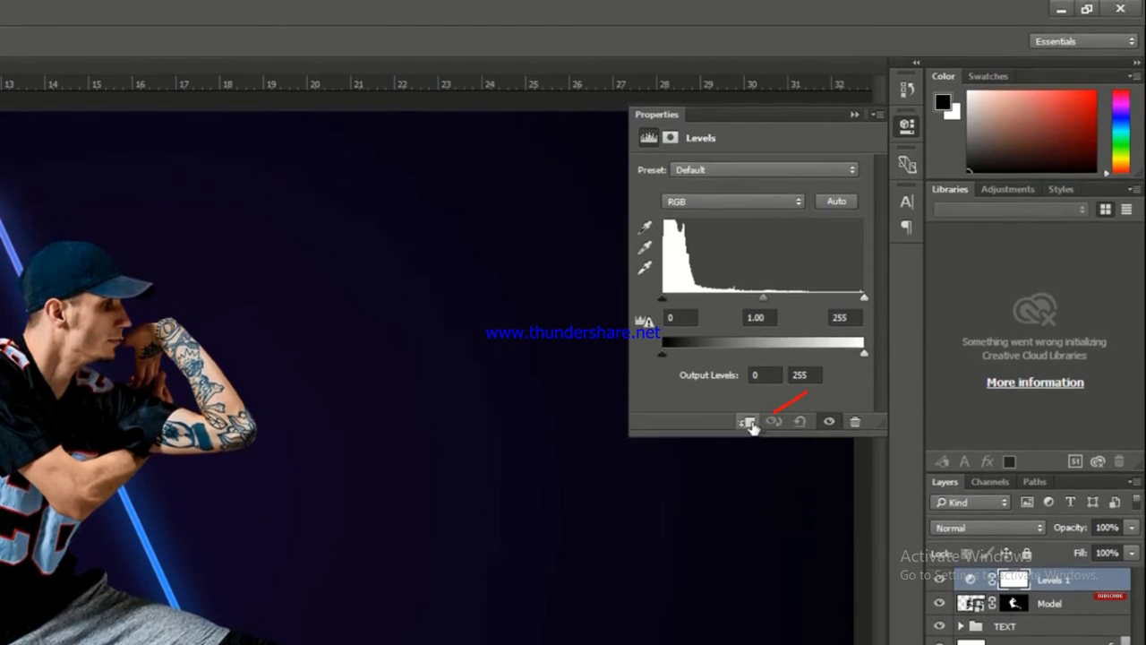
click(751, 423)
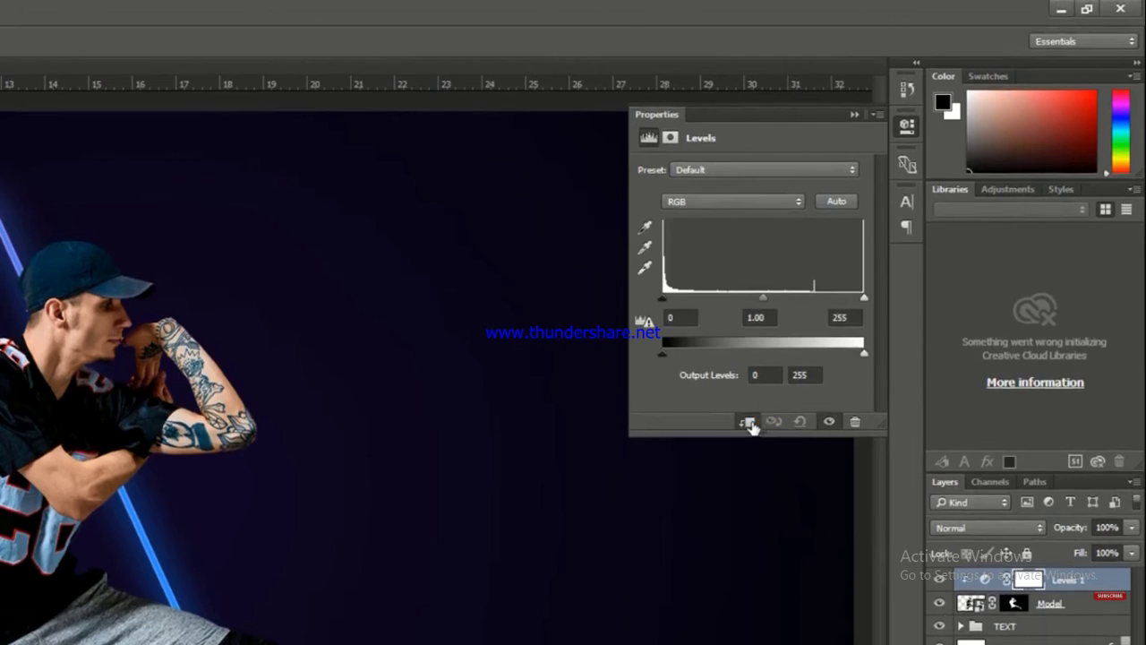
Set the white output level of the Levels adjustment to 175 and collapse its properties.
click(805, 374)
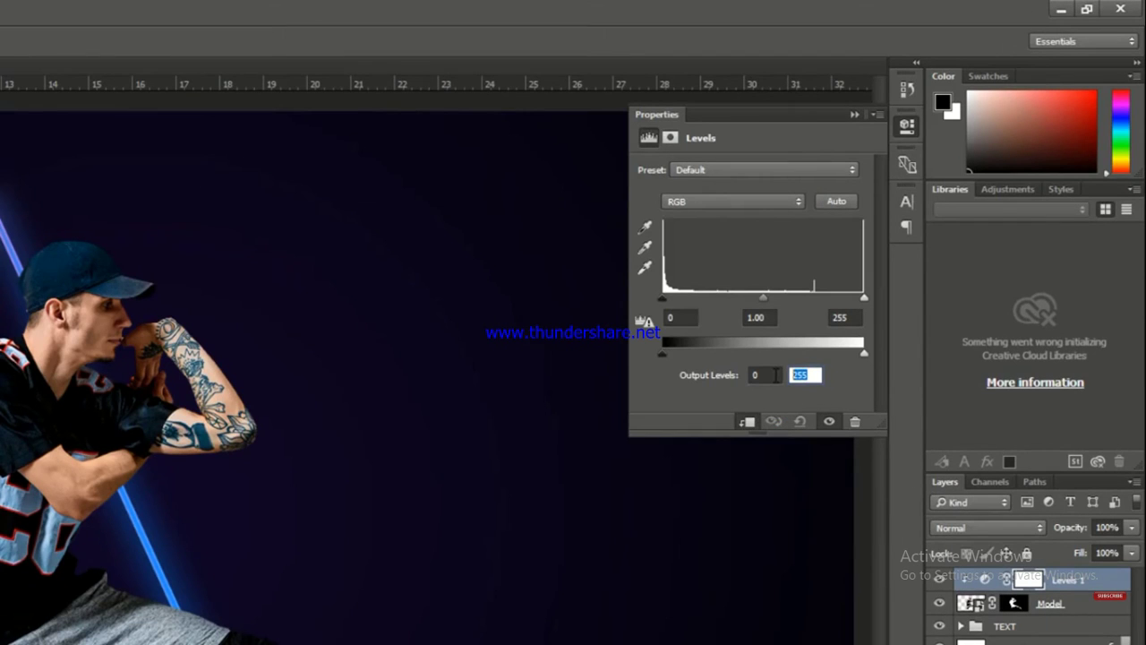
text(175)
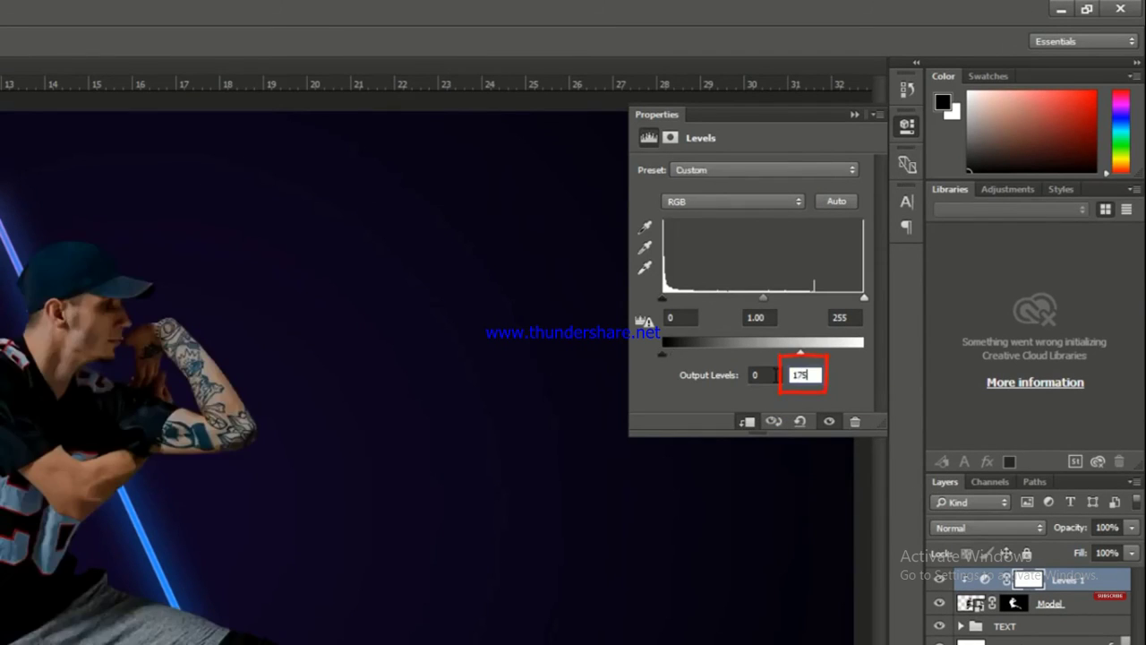
click(853, 116)
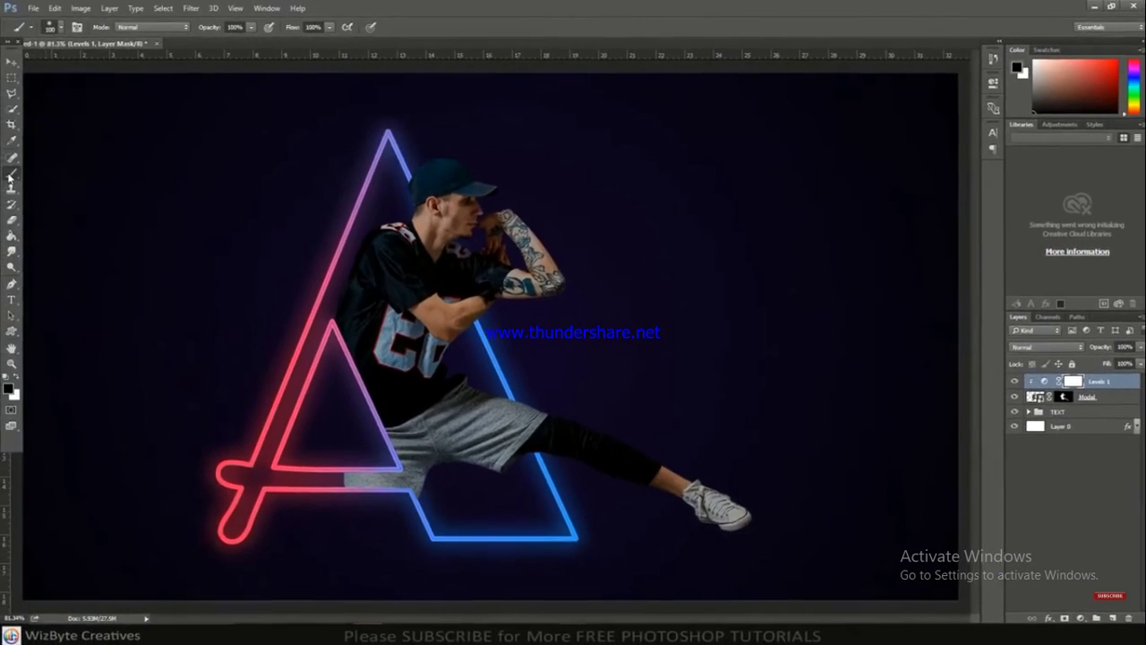
With a soft round 100 px brush at 0% hardness and 100% opacity, paint black on the Levels mask around the model's outer edges.
right_click(10, 177)
click(44, 174)
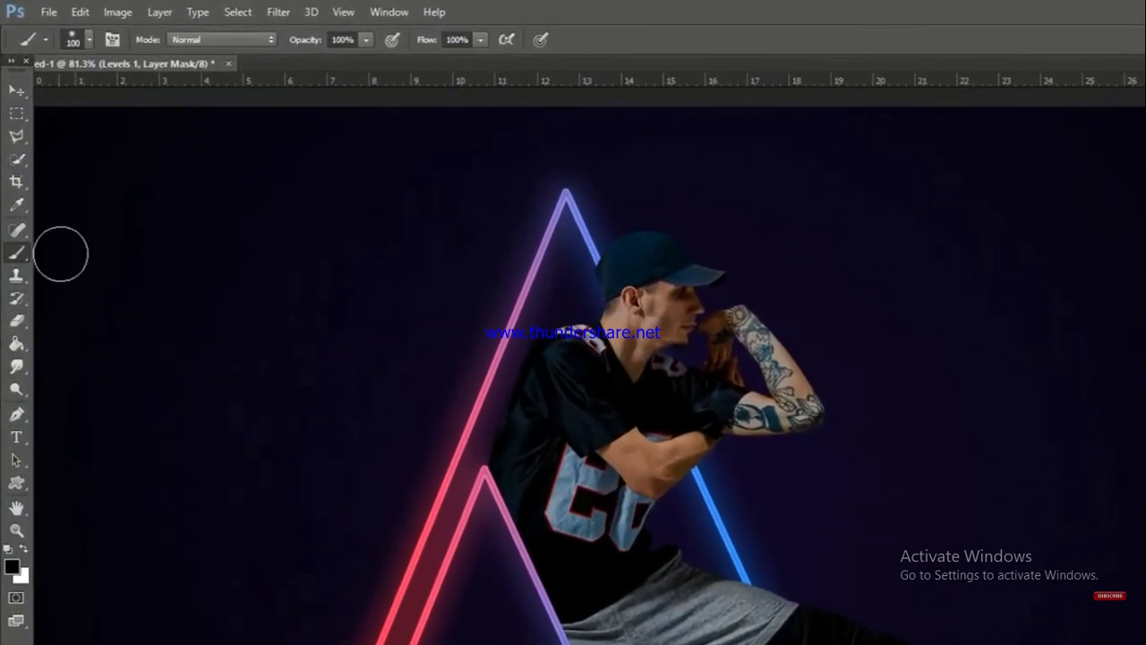
click(89, 40)
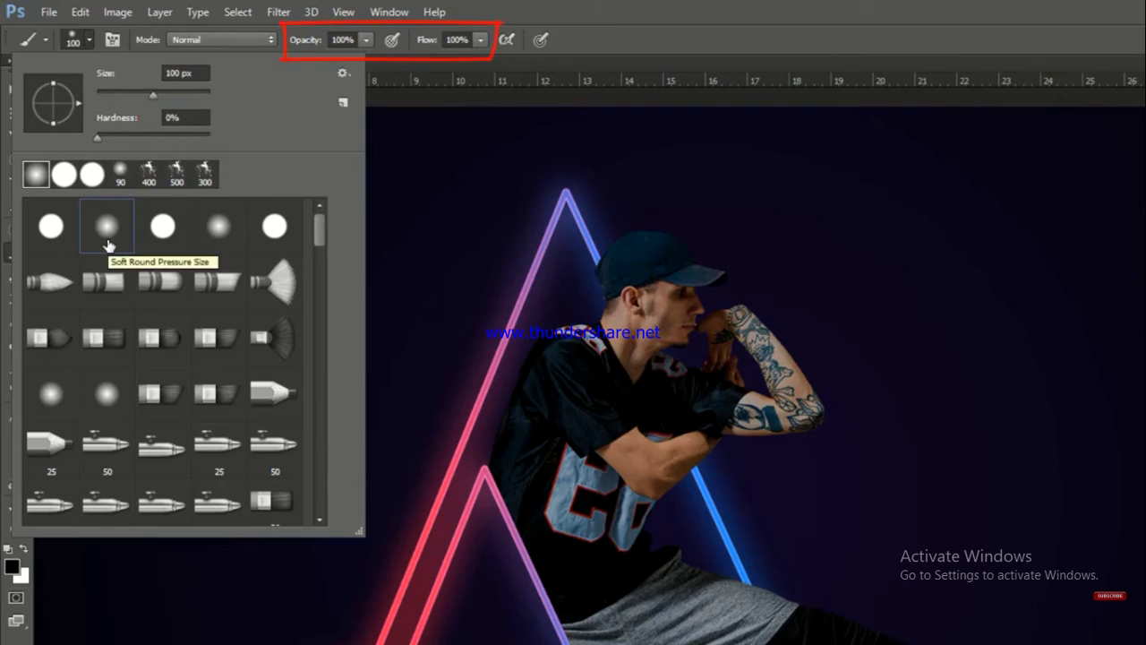
key(Return)
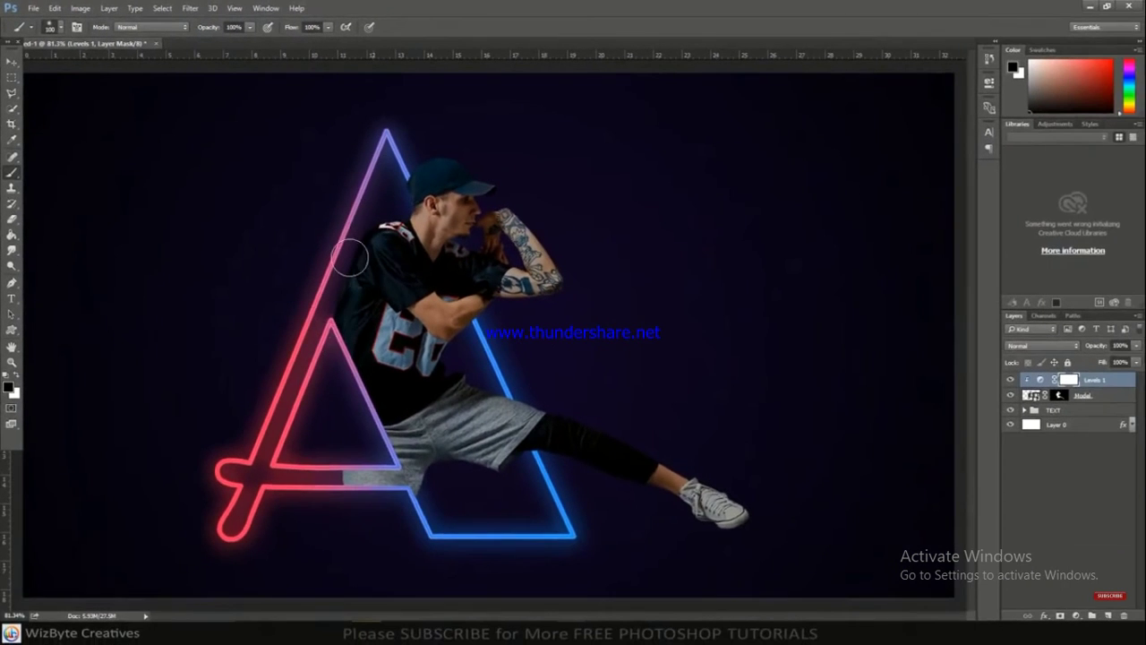
mouse_move(349, 257)
mouse_down()
mouse_move(394, 221)
mouse_move(417, 163)
mouse_move(335, 338)
mouse_move(392, 435)
mouse_move(385, 495)
mouse_move(531, 460)
mouse_move(656, 513)
mouse_move(673, 545)
mouse_up()
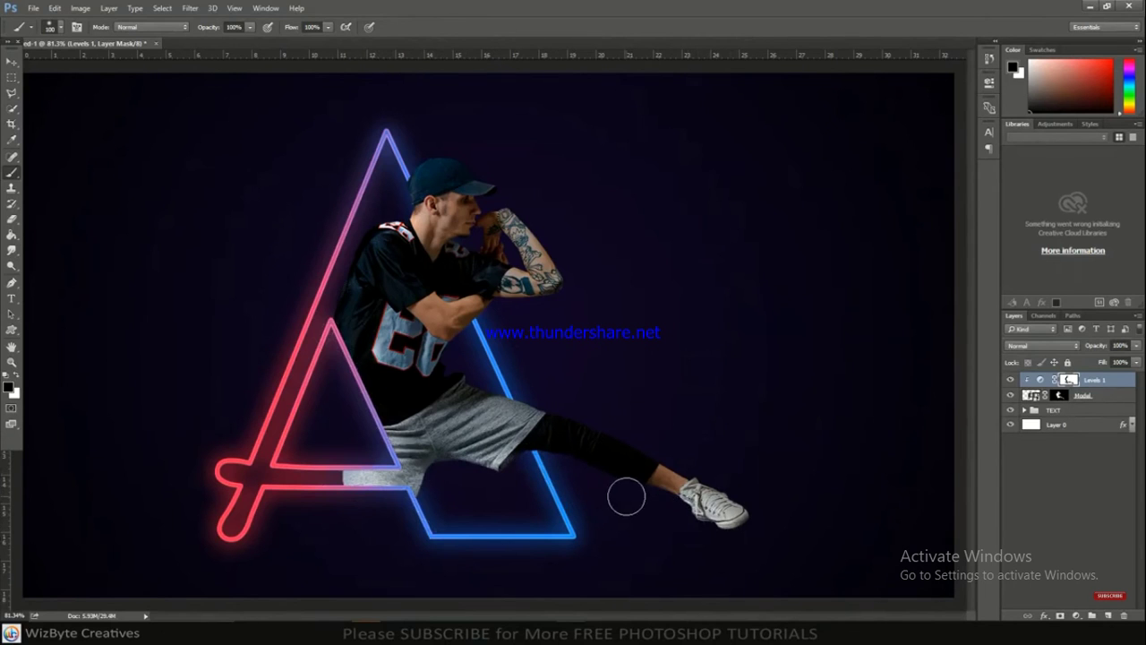
Lower the brush opacity to 20% and lightly paint black on the Levels mask over the model with a smaller brush.
scroll(488, 364, up, 1)
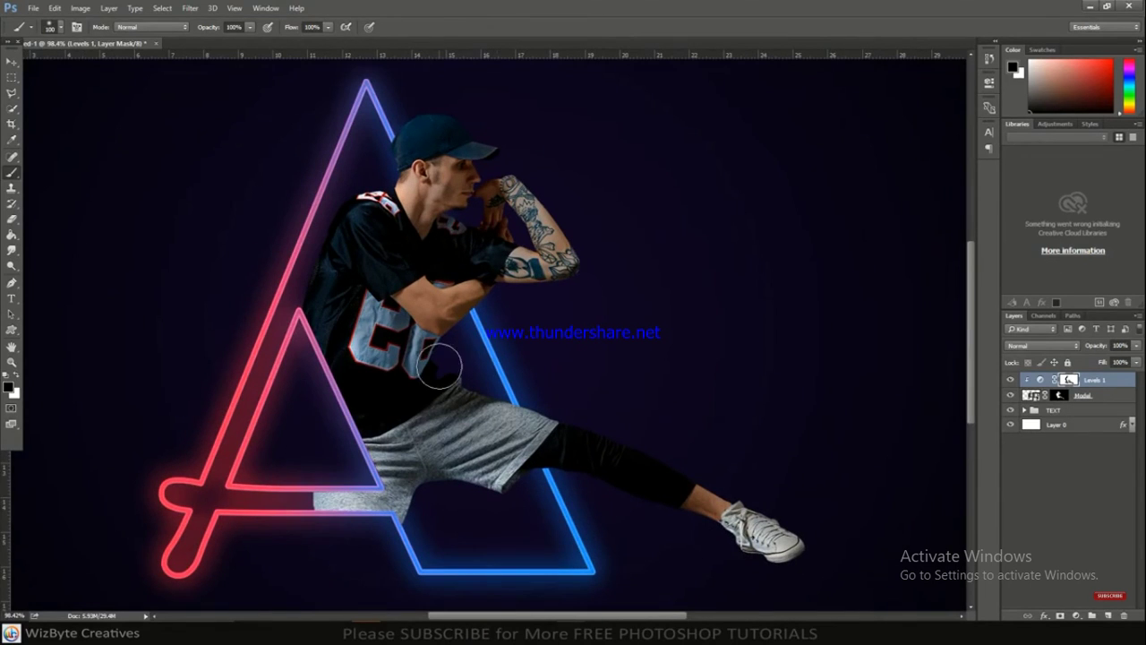
drag(250, 27, 201, 56)
scroll(466, 261, up, 1)
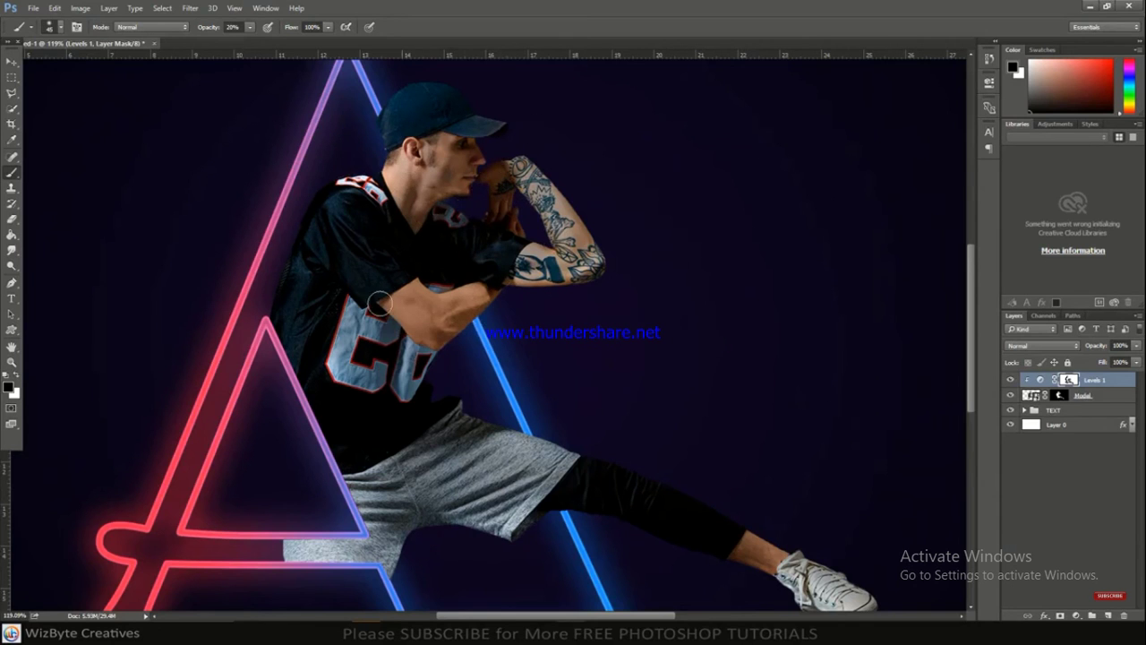
scroll(358, 282, down, 3)
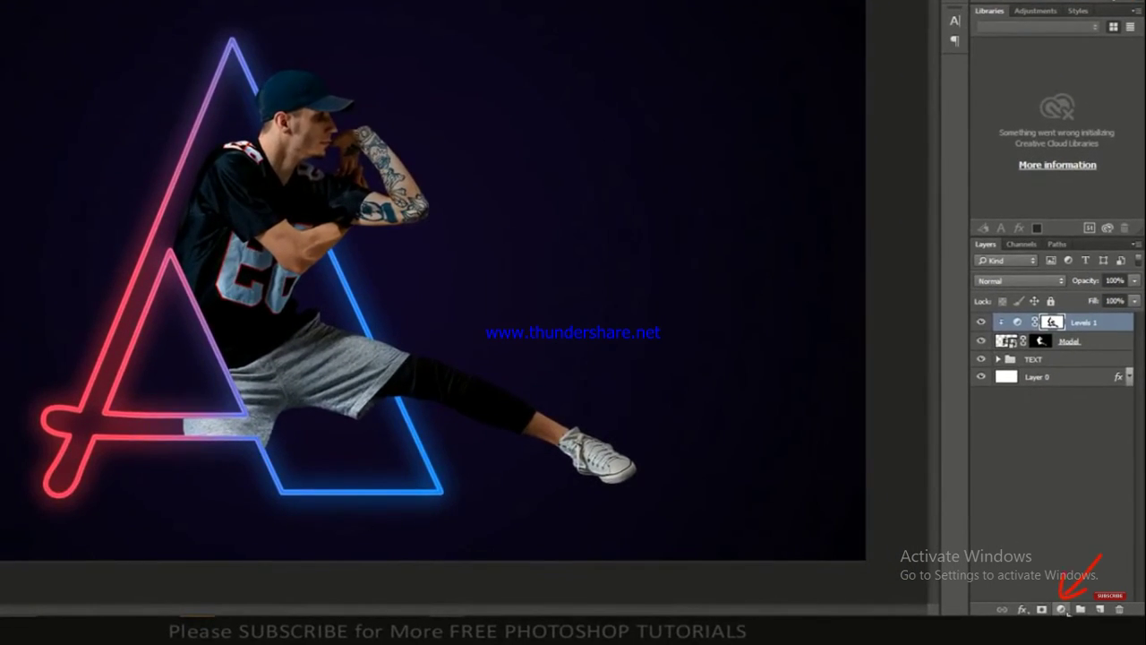
Add a Gradient fill layer above the Levels adjustment and load the Black, White preset in the Gradient Editor.
click(1062, 610)
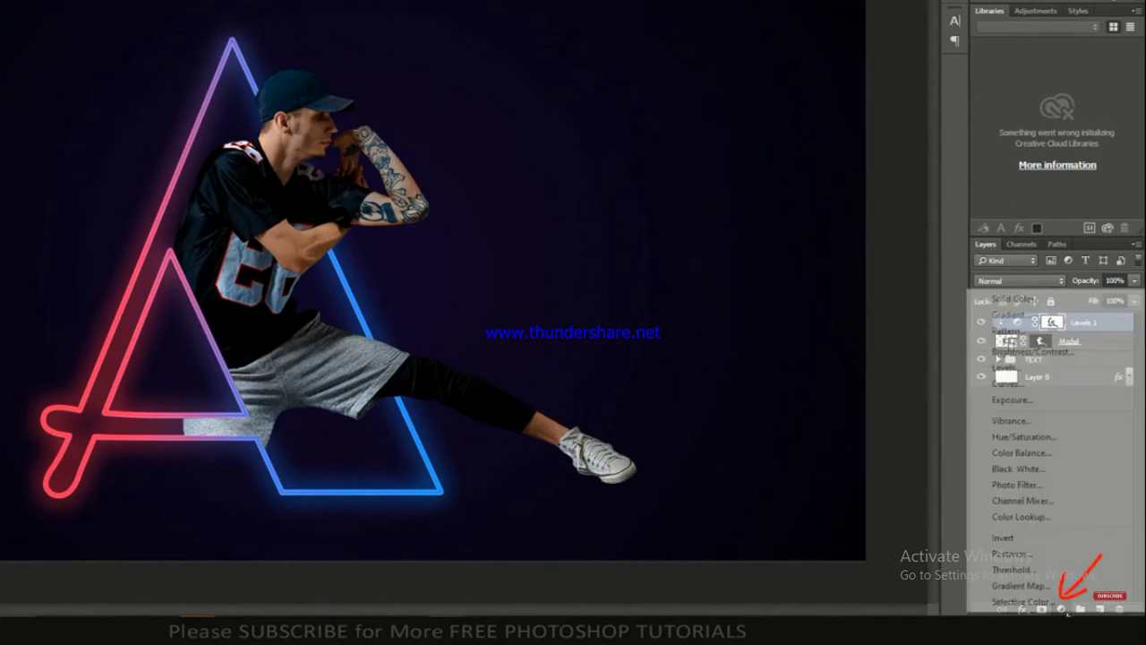
click(1019, 317)
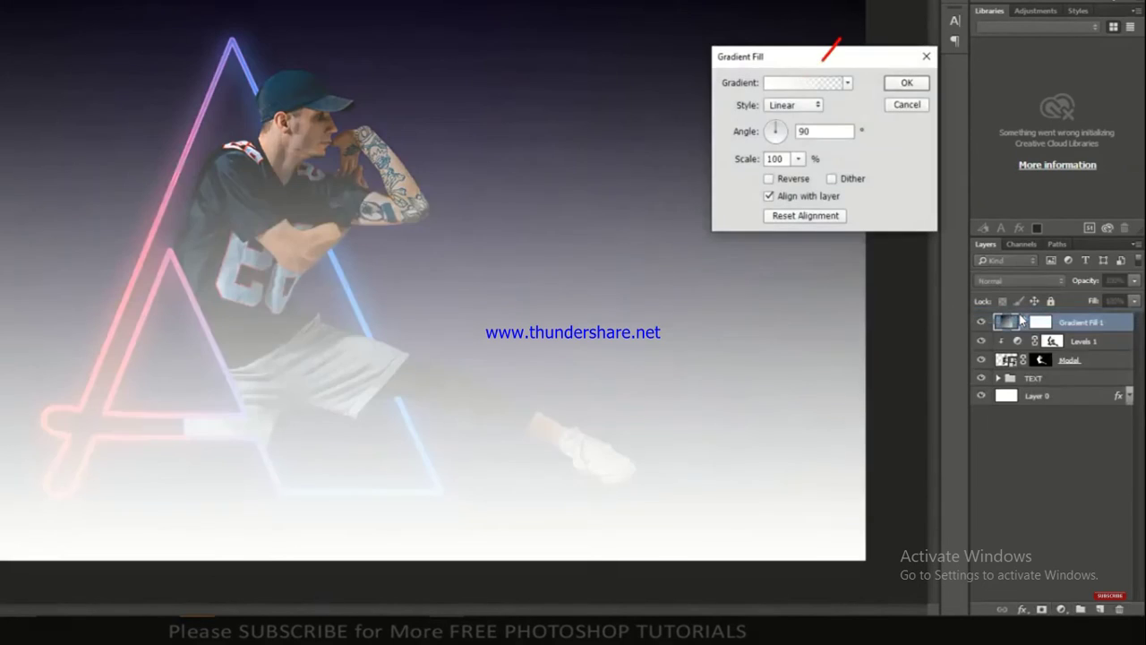
click(807, 83)
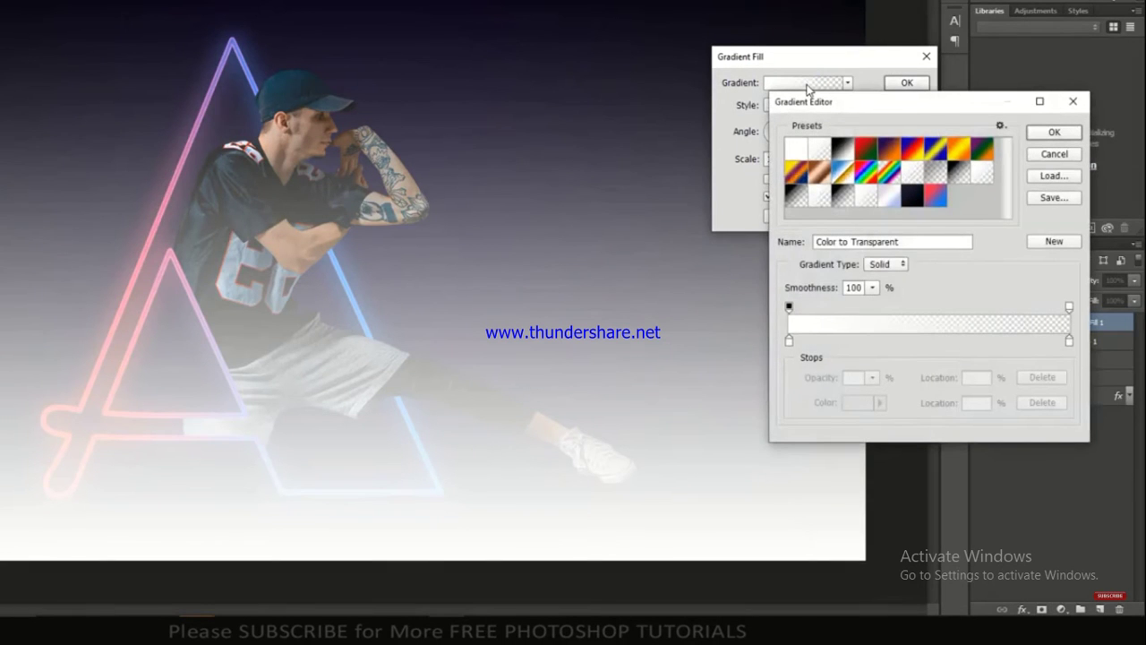
click(842, 151)
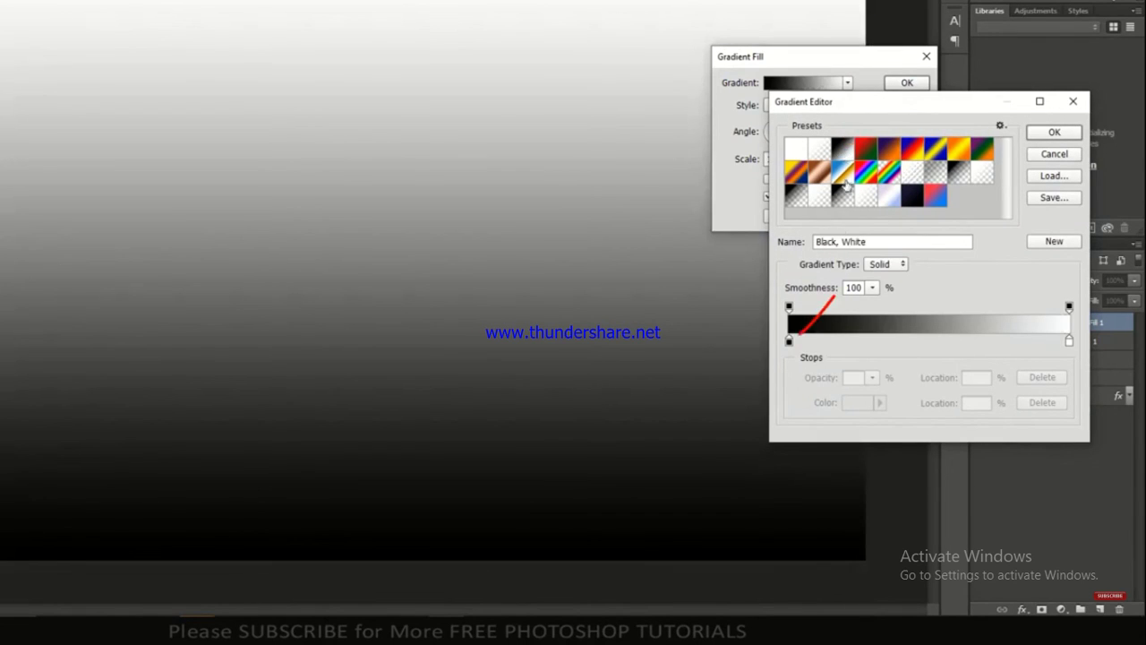
Set the gradient's black color stop to #fa2c49 at location 20%.
click(790, 341)
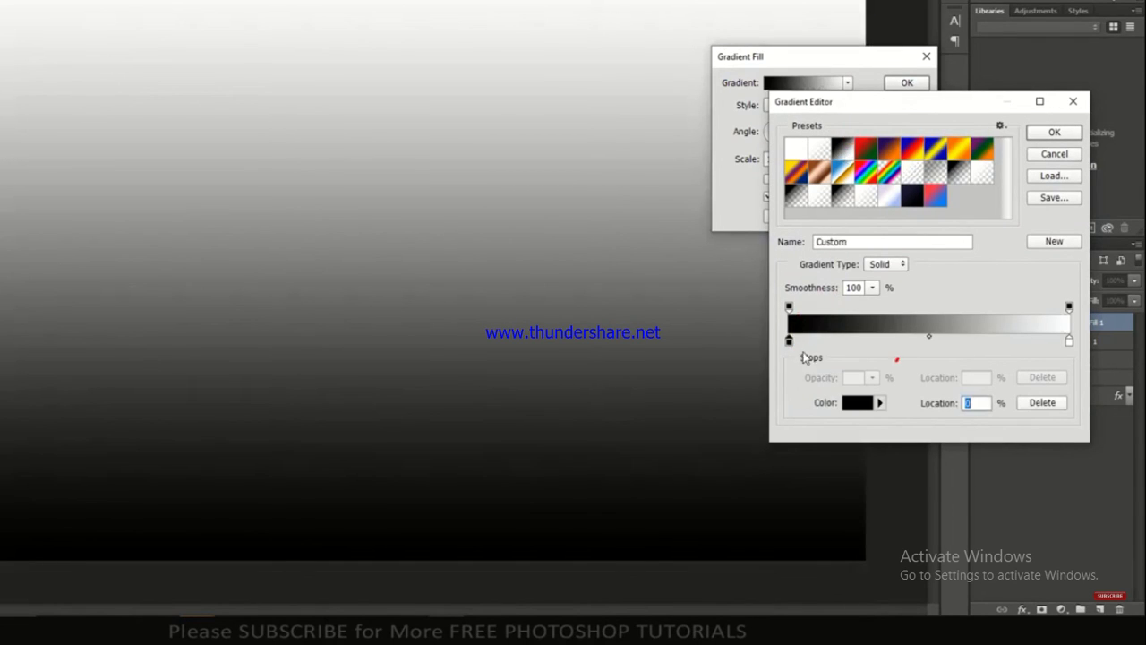
click(862, 407)
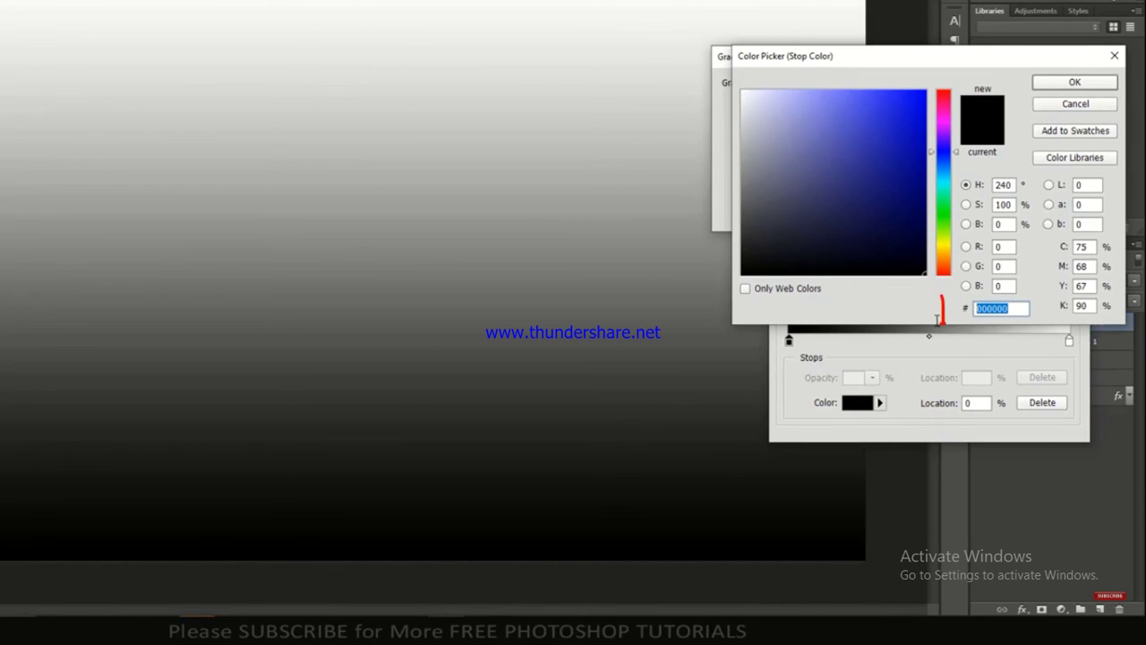
text(fa)
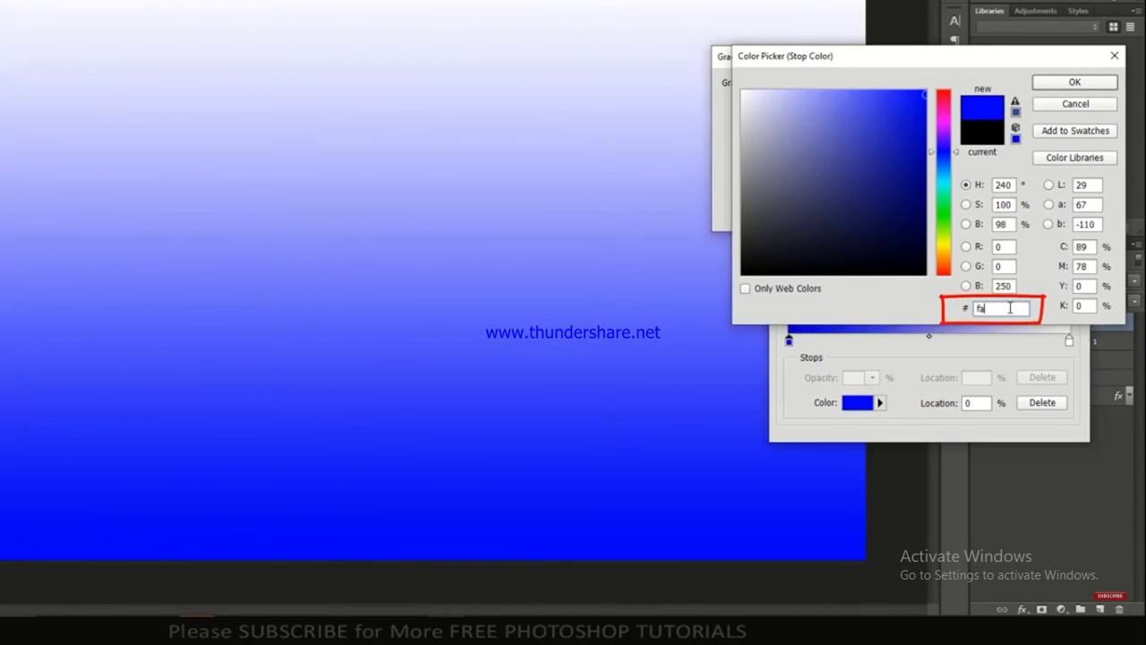
text(2c)
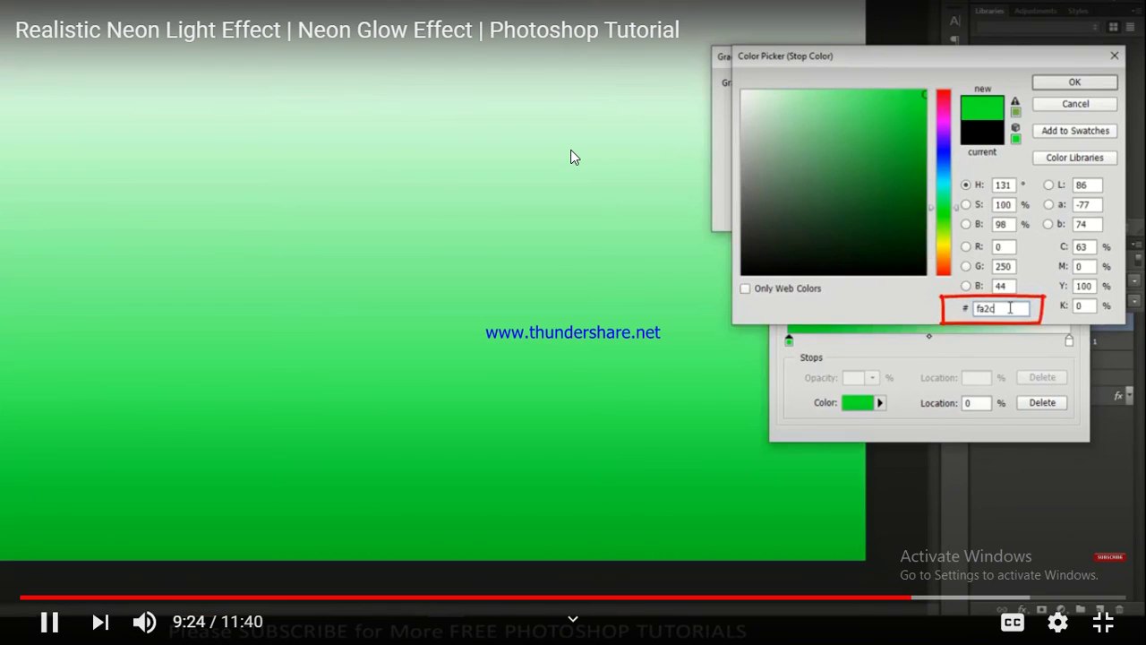
text(49)
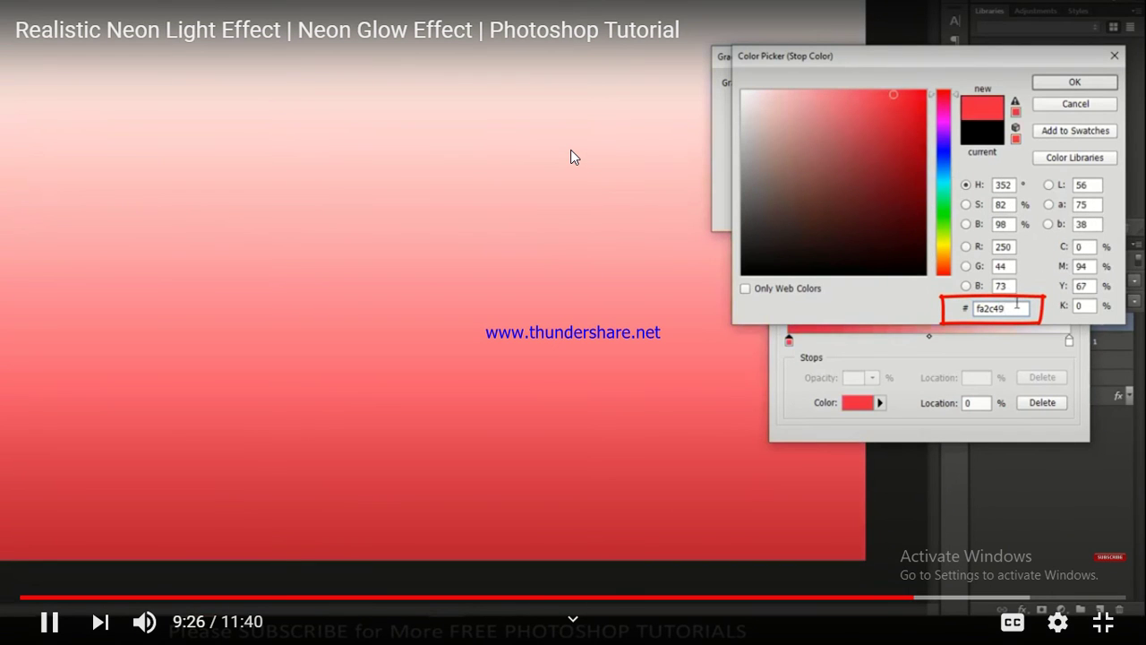
click(1077, 85)
text(20)
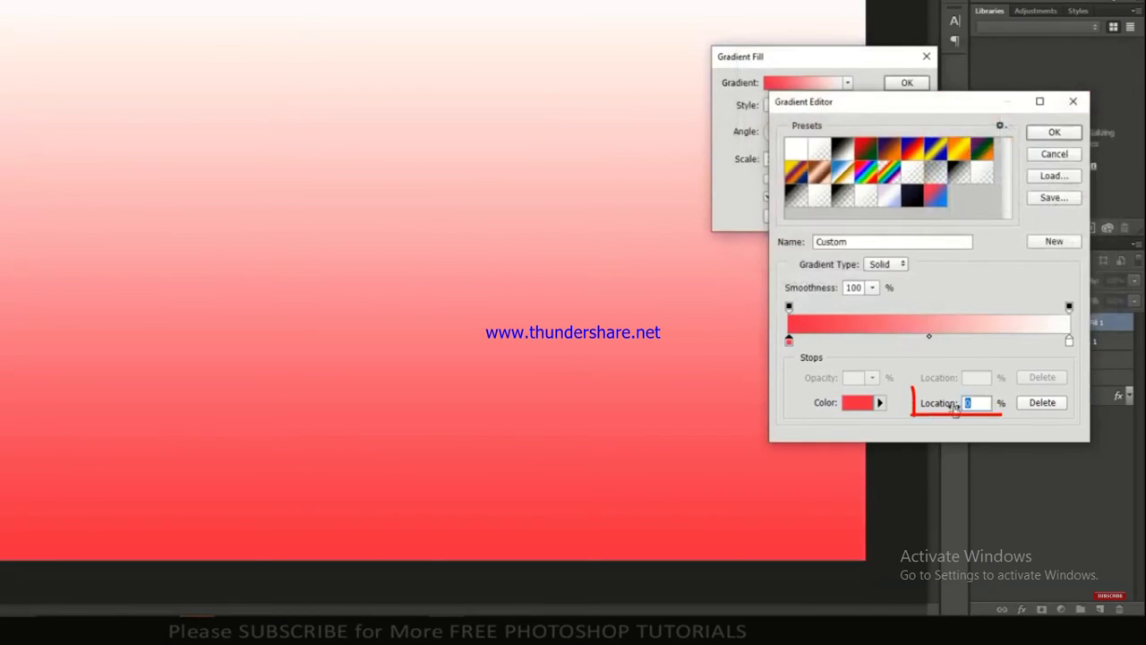
Set the gradient's white color stop to #1a84f9 at location 60% and accept the edited gradient.
click(1069, 341)
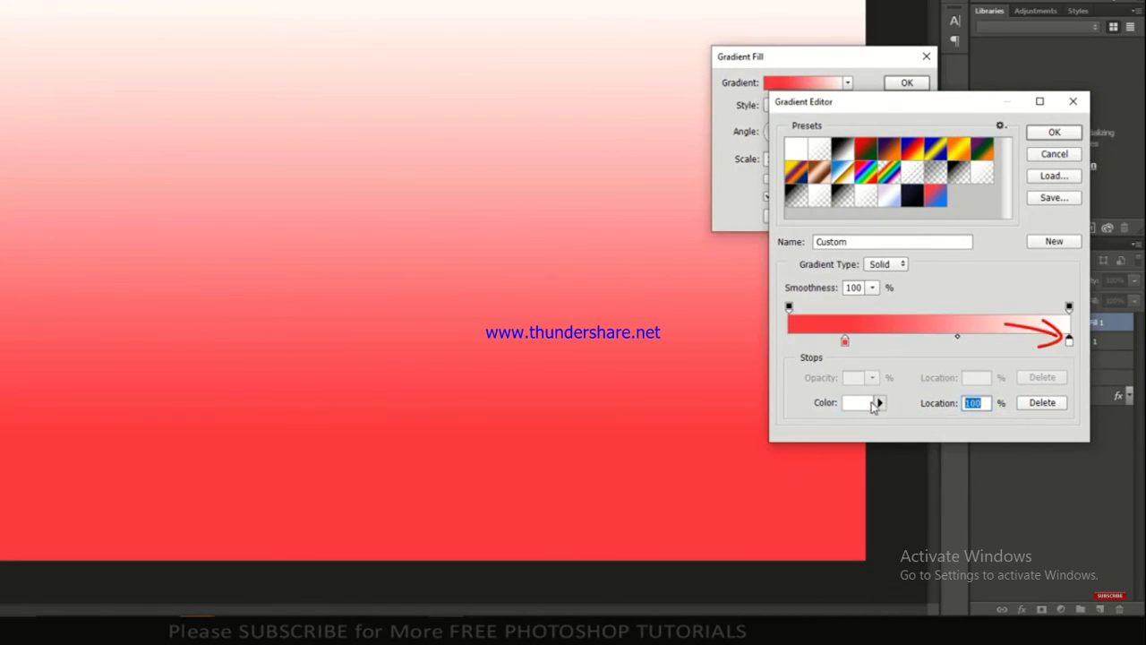
click(864, 403)
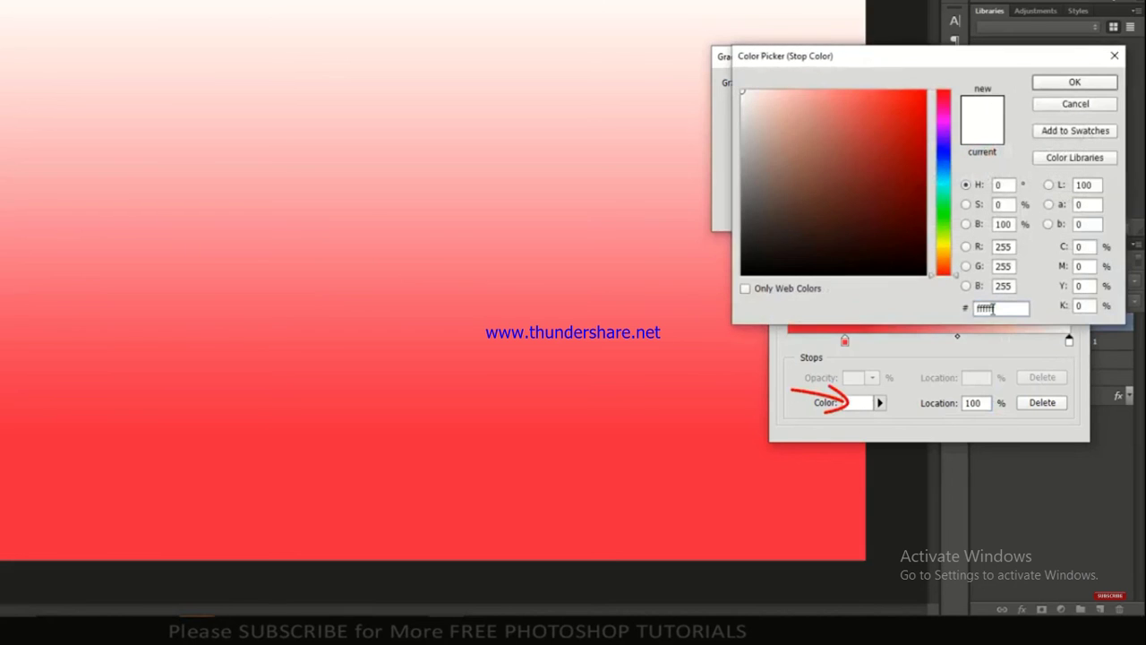
text(1a84f9)
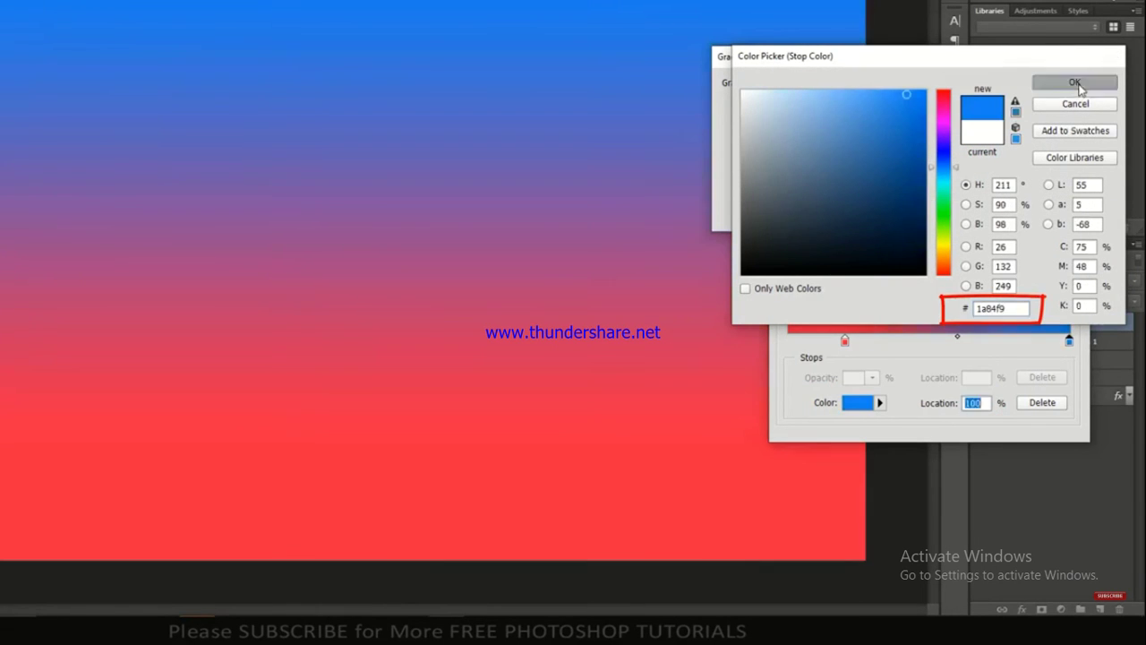
click(1075, 83)
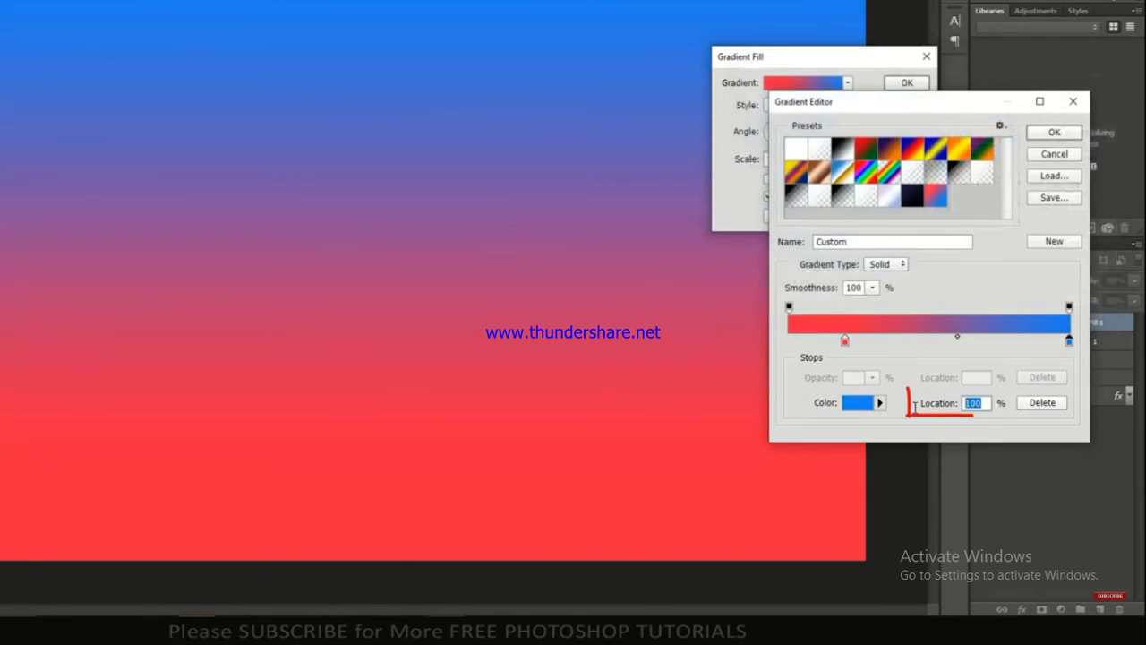
text(60)
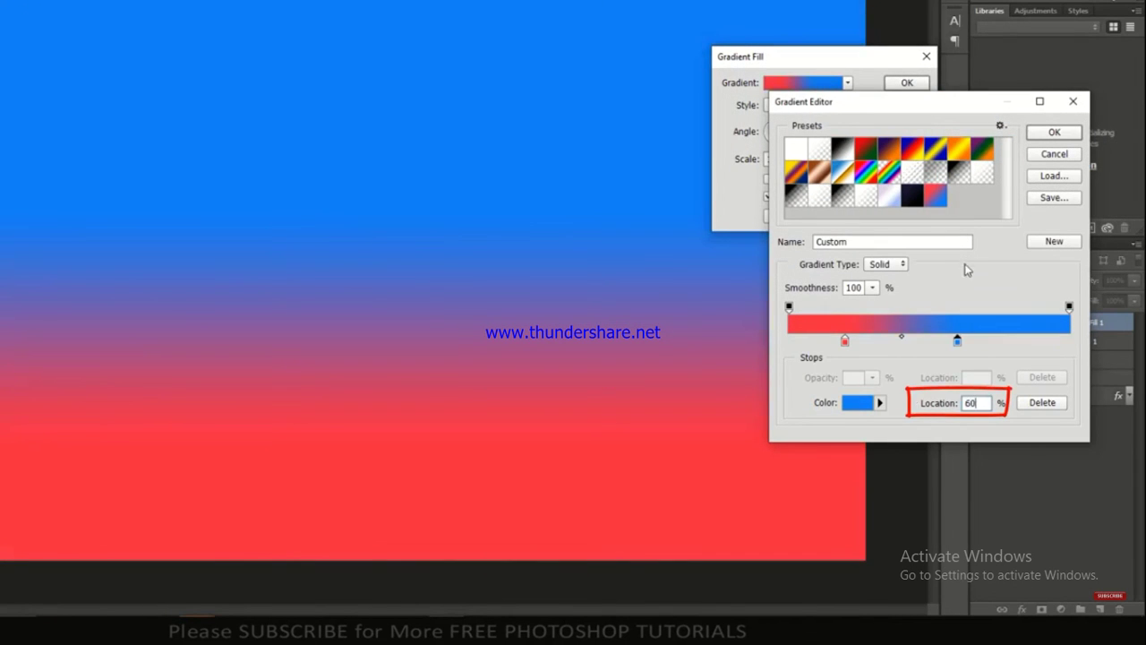
click(1047, 136)
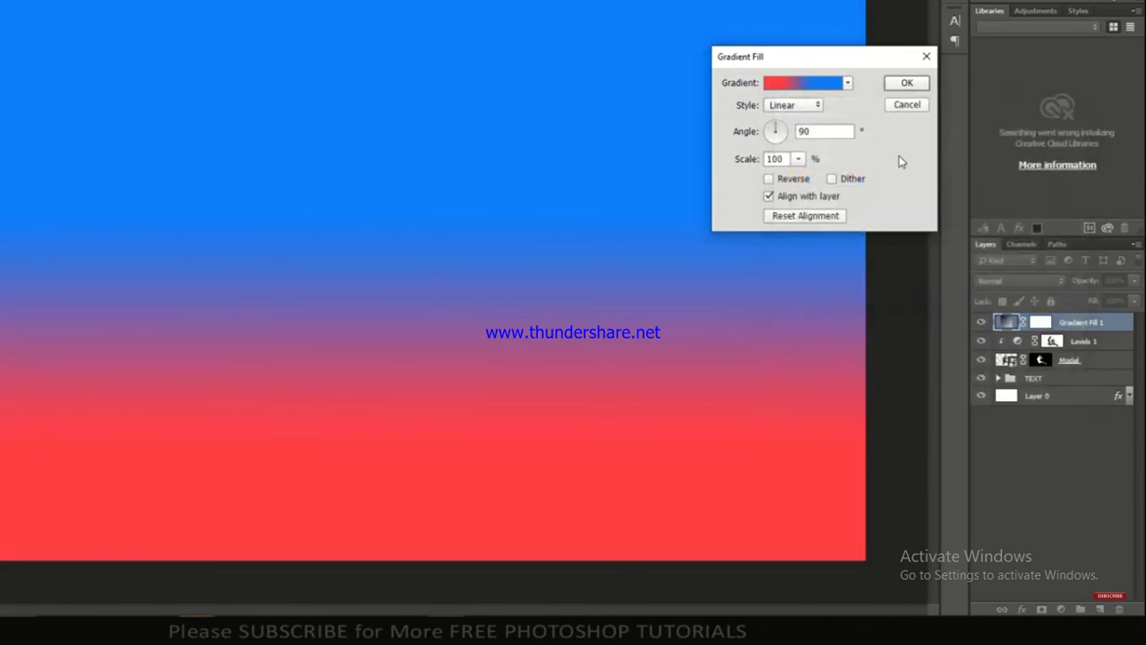
Set the gradient fill's angle to 0 degrees and accept the fill.
drag(818, 134, 778, 137)
text(0)
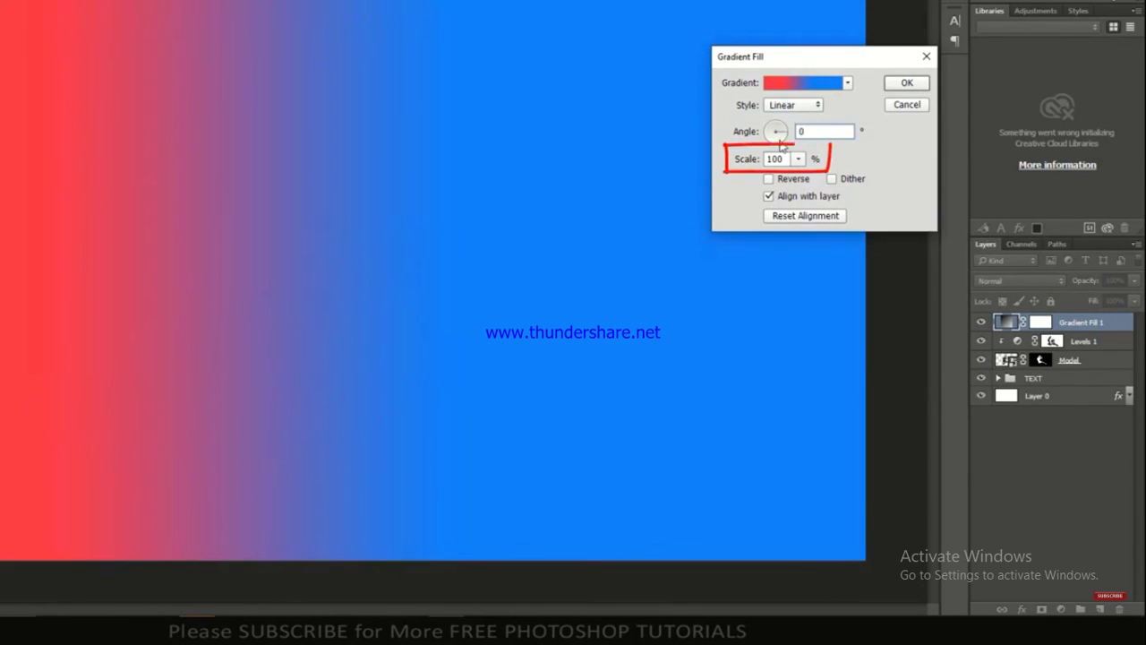
click(907, 83)
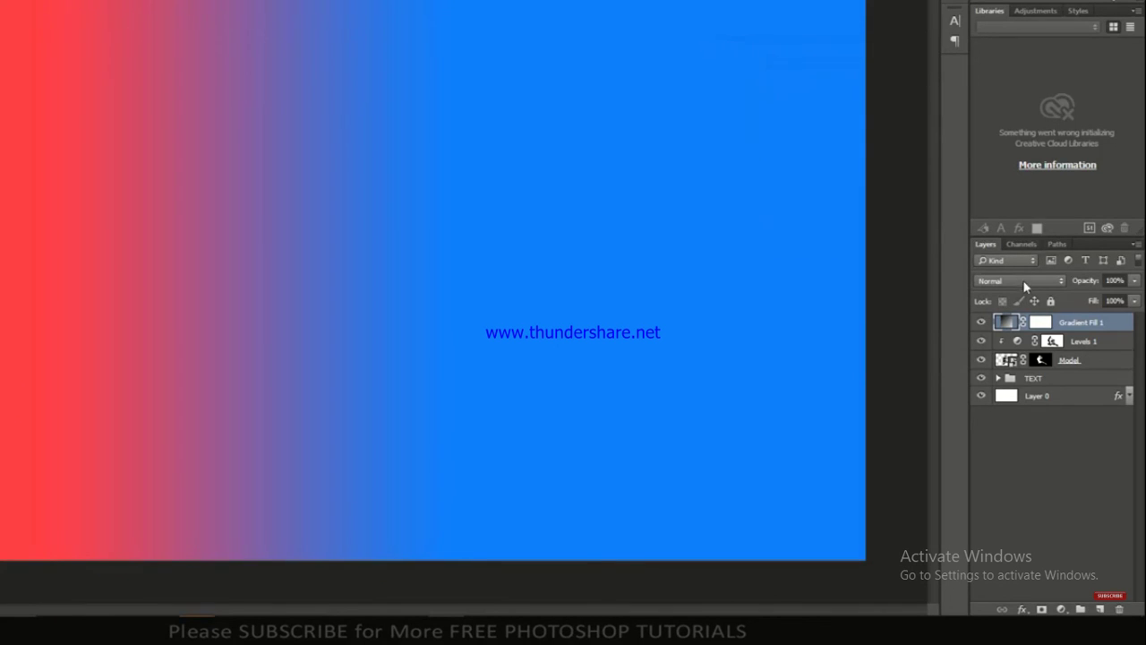
Set the gradient fill layer's blend mode to Soft Light and clip it to the model layers below.
click(1025, 285)
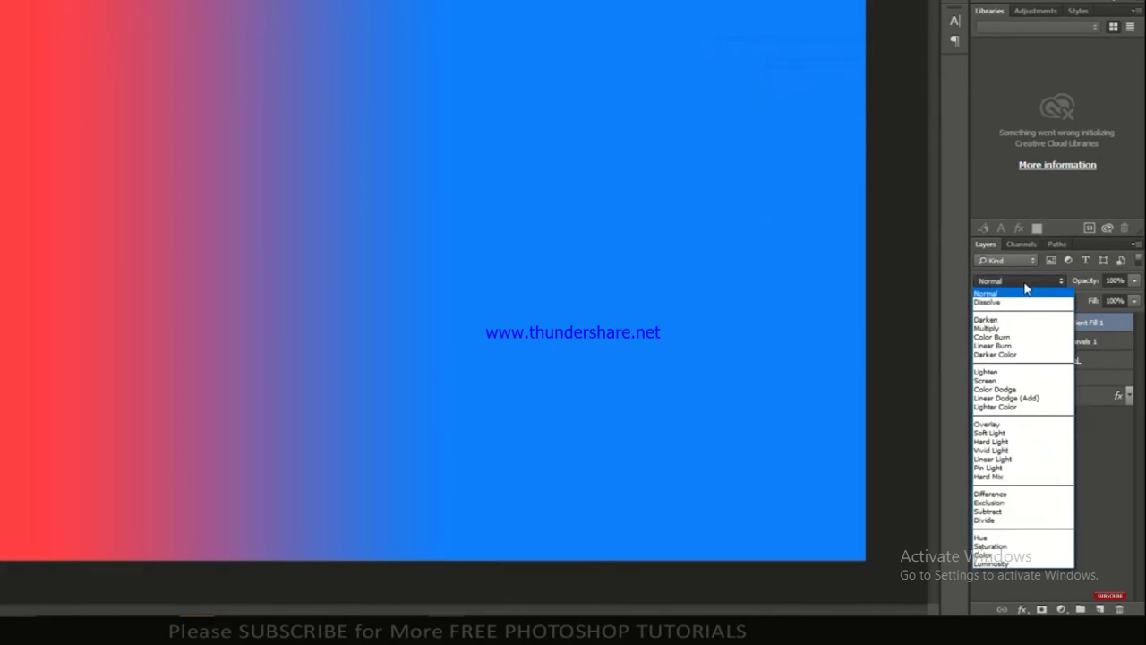
click(1006, 435)
right_click(1078, 324)
click(958, 215)
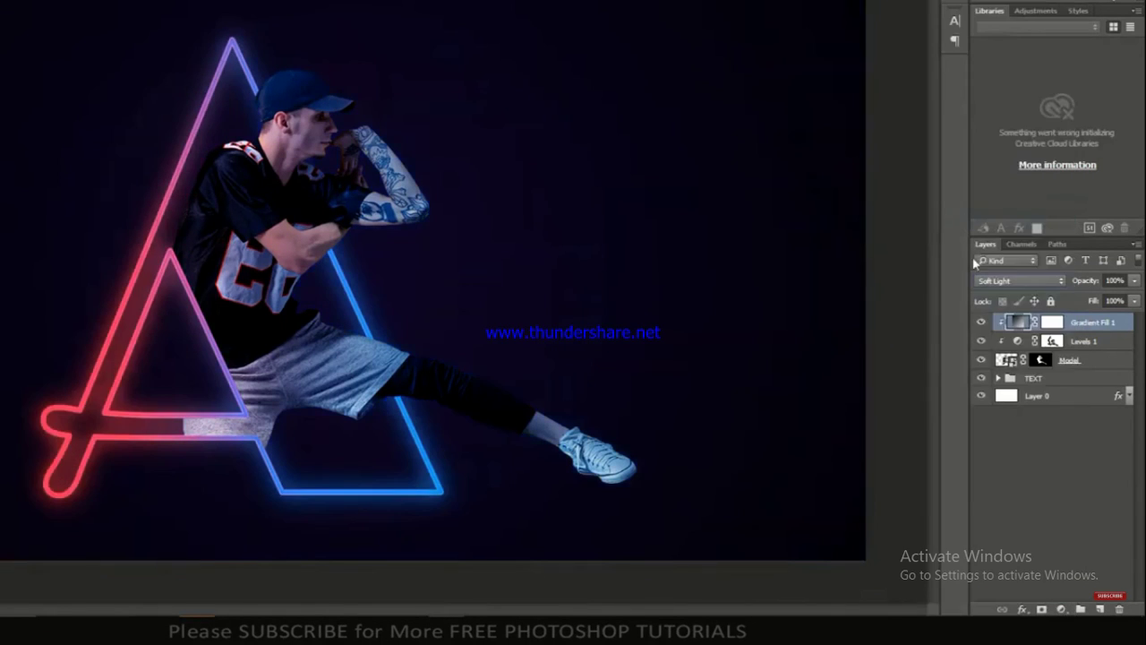
Invert the gradient fill's layer mask and set up a soft round brush at size 100 px.
click(1054, 327)
key(ctrl+i)
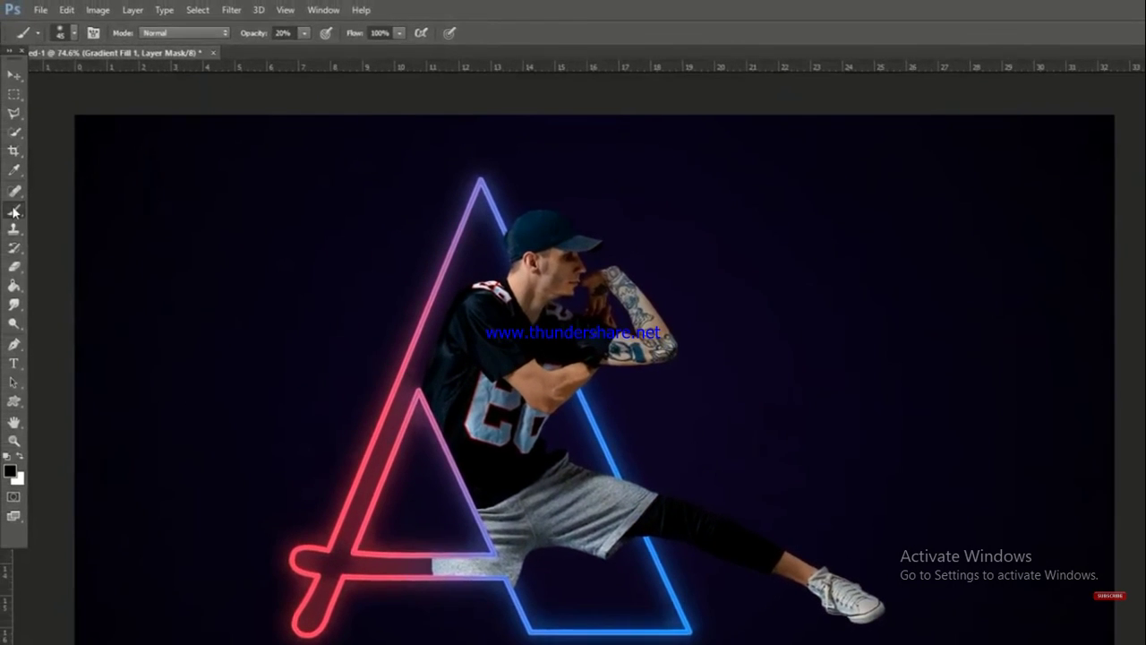
right_click(13, 211)
click(55, 209)
click(73, 33)
click(87, 198)
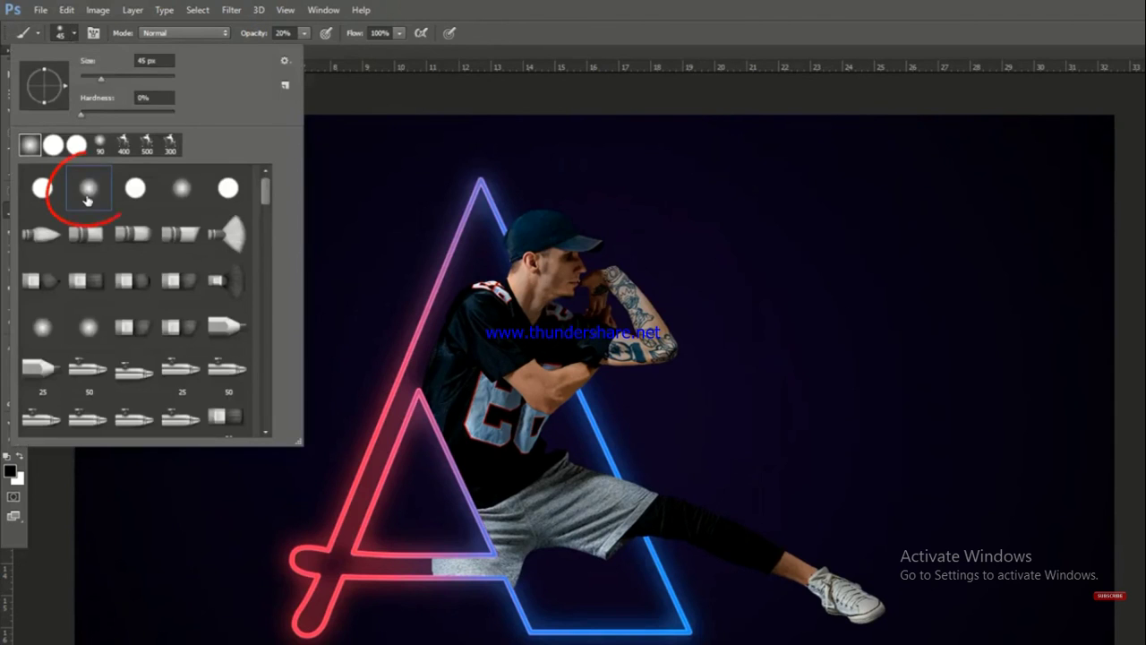
click(110, 67)
text(100)
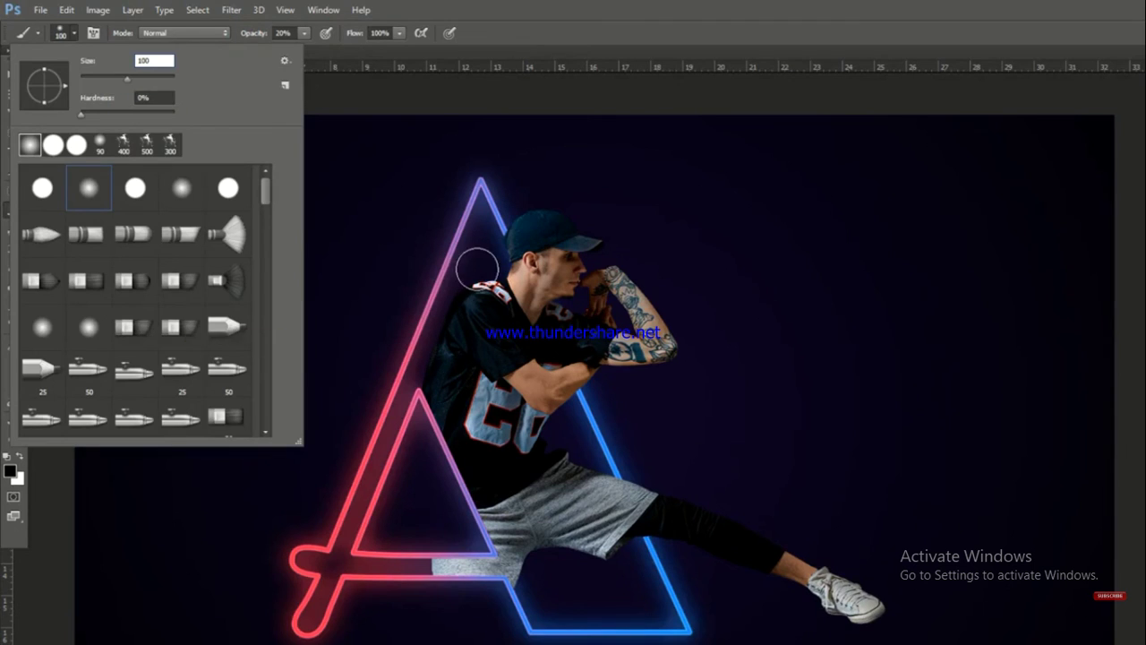
Paint white on the gradient fill's mask over the model's shorts near the letter's crossbar.
scroll(445, 377, up, 2)
key(x)
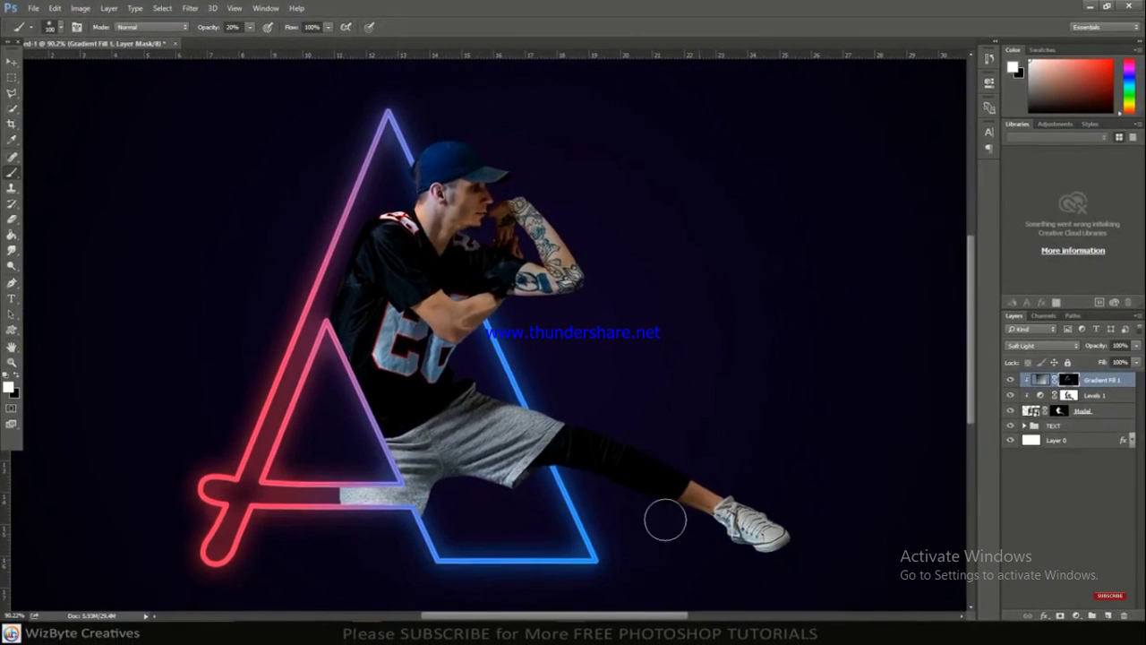
mouse_move(461, 468)
mouse_down()
mouse_move(433, 498)
mouse_move(347, 526)
mouse_move(391, 489)
mouse_up()
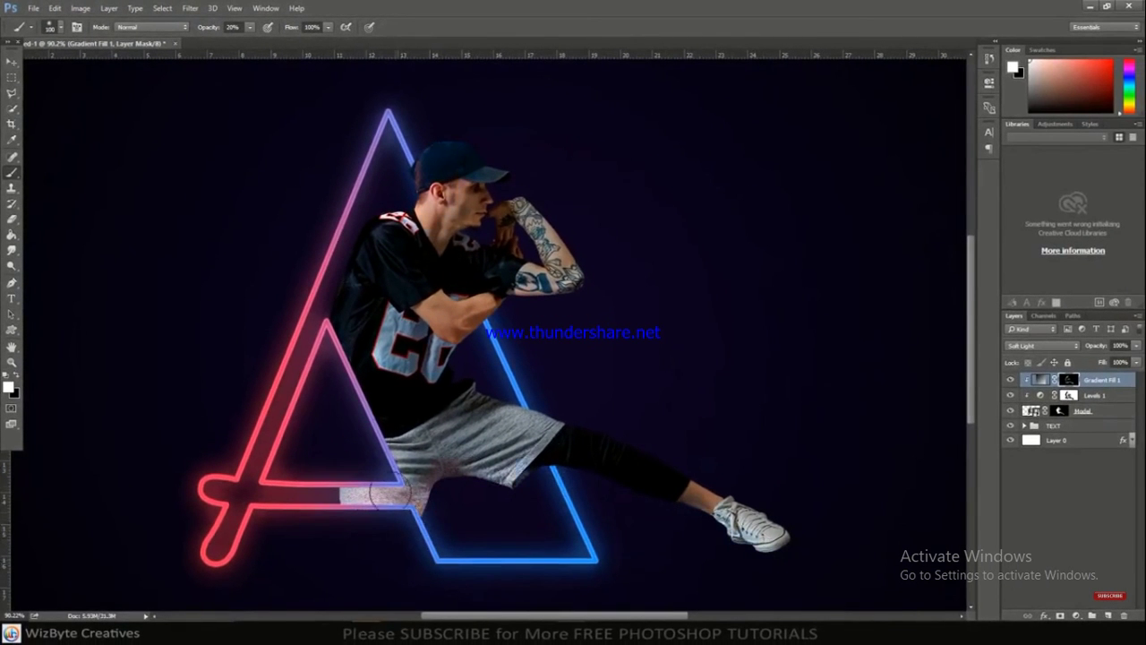
scroll(423, 301, up, 1)
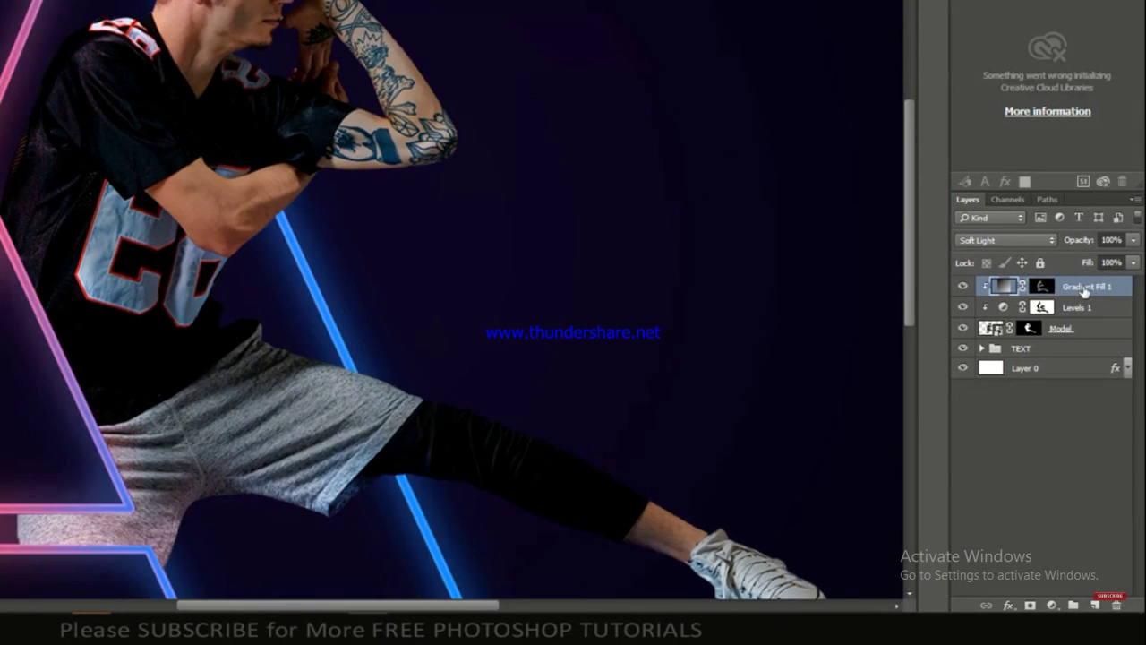
Duplicate the gradient fill layer and clip the copy to the model.
key(ctrl+j)
key(ctrl+j)
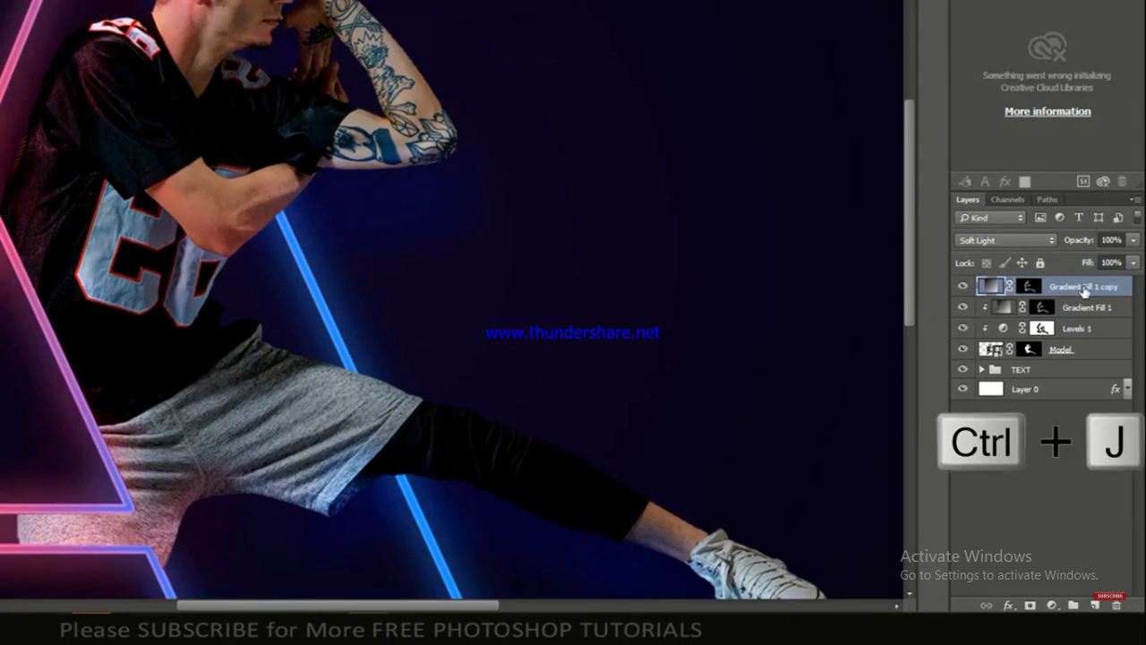
right_click(1085, 289)
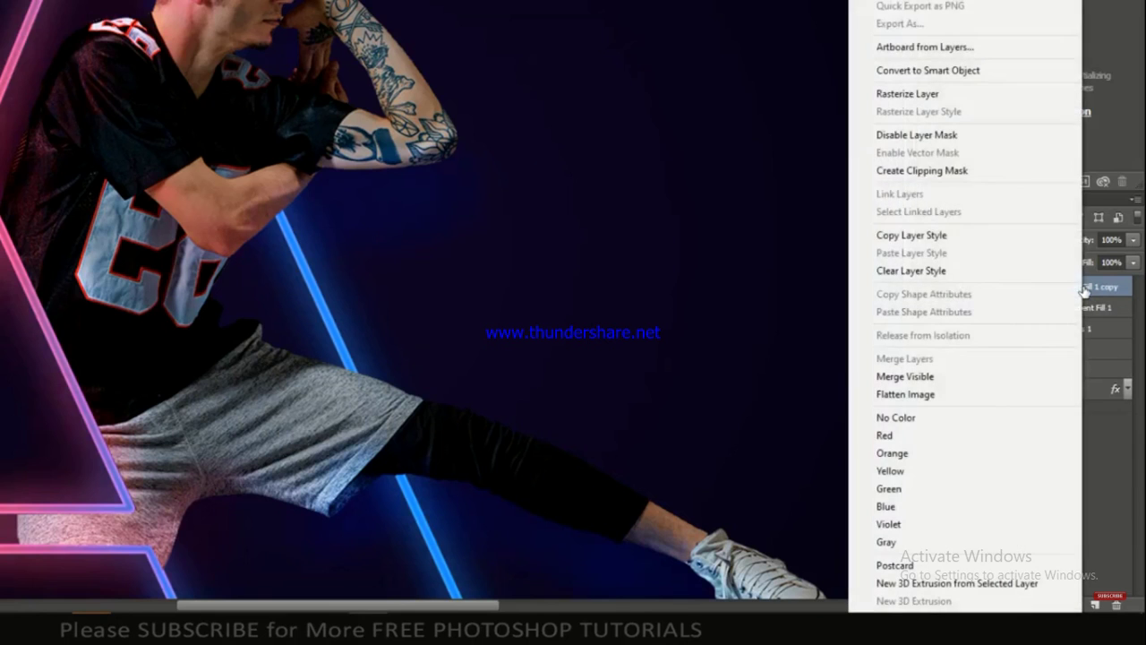
click(951, 171)
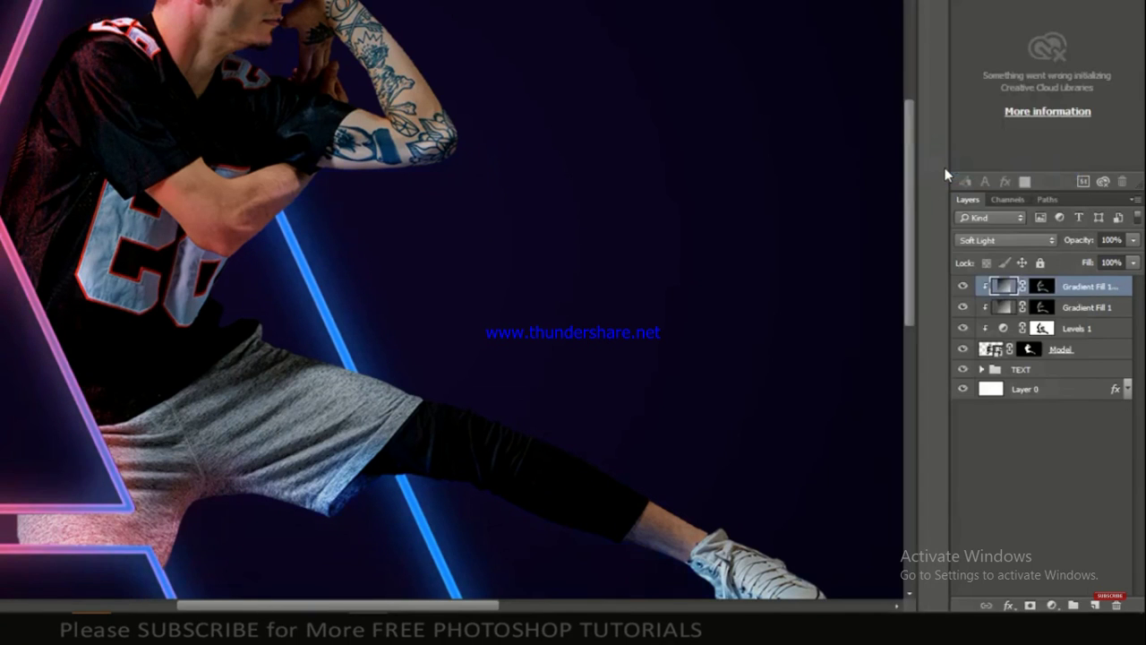
Set the duplicated gradient fill's blend mode to Linear Dodge (Add).
click(1010, 247)
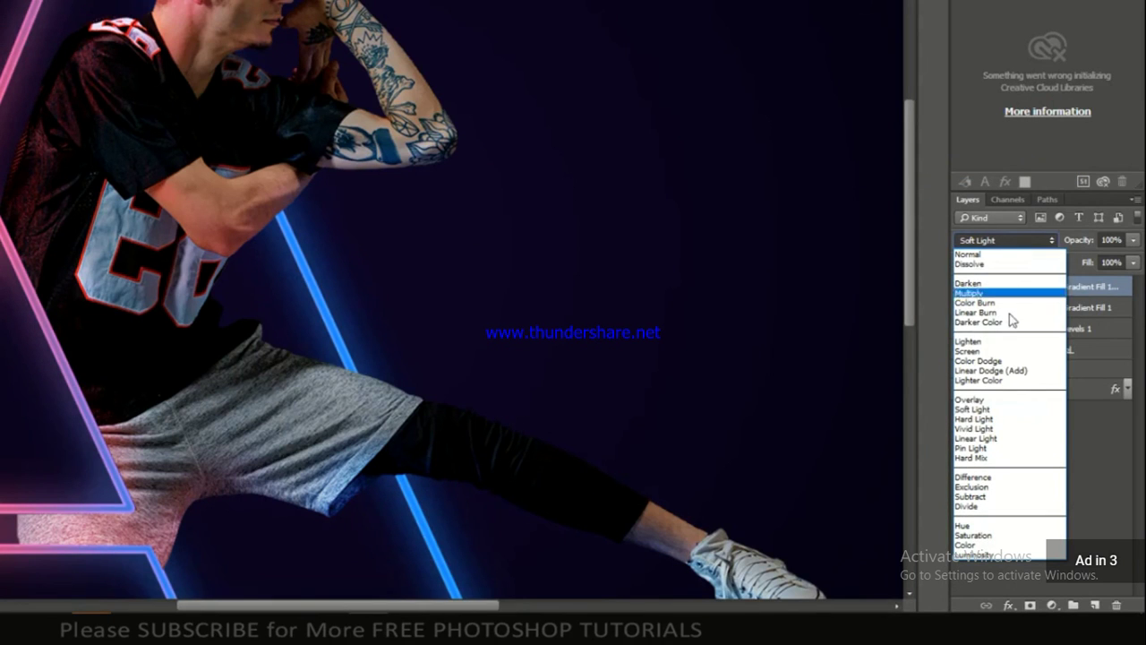
click(1006, 371)
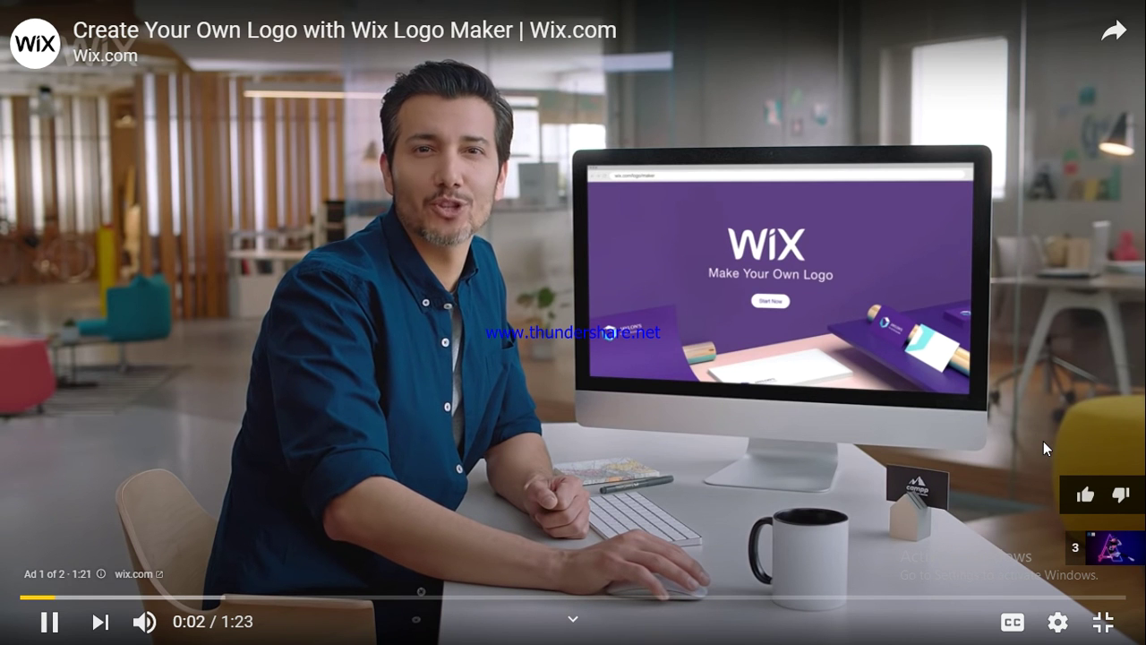
click(1116, 548)
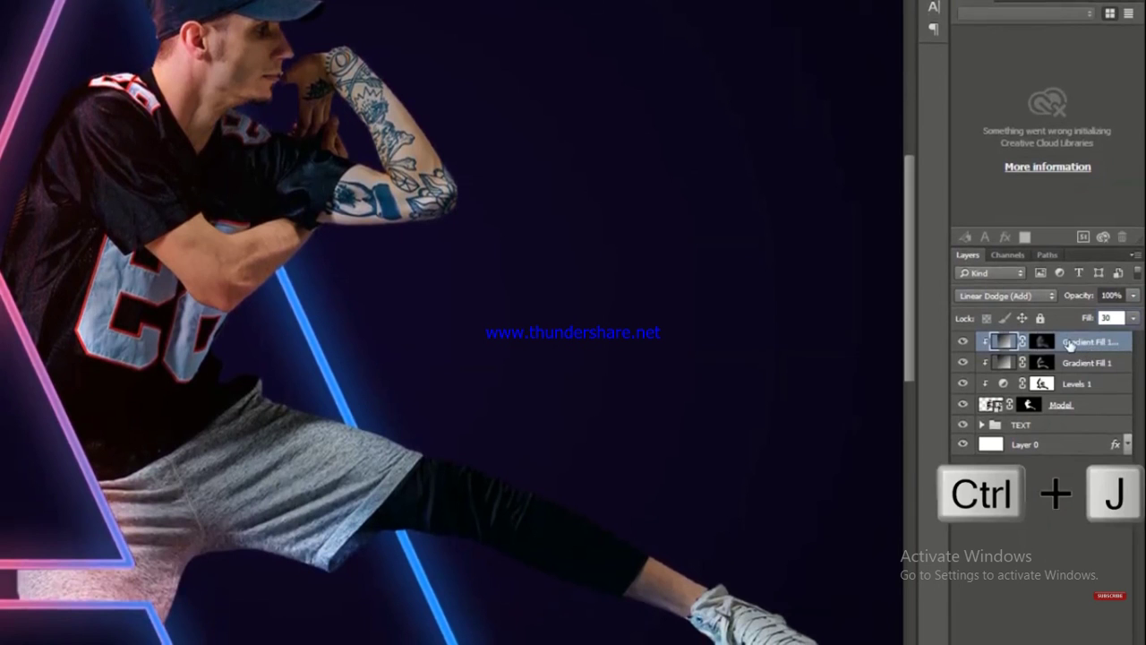
Add a second copy of the gradient fill clipped to the model, with its blend mode set to Color.
right_click(1070, 344)
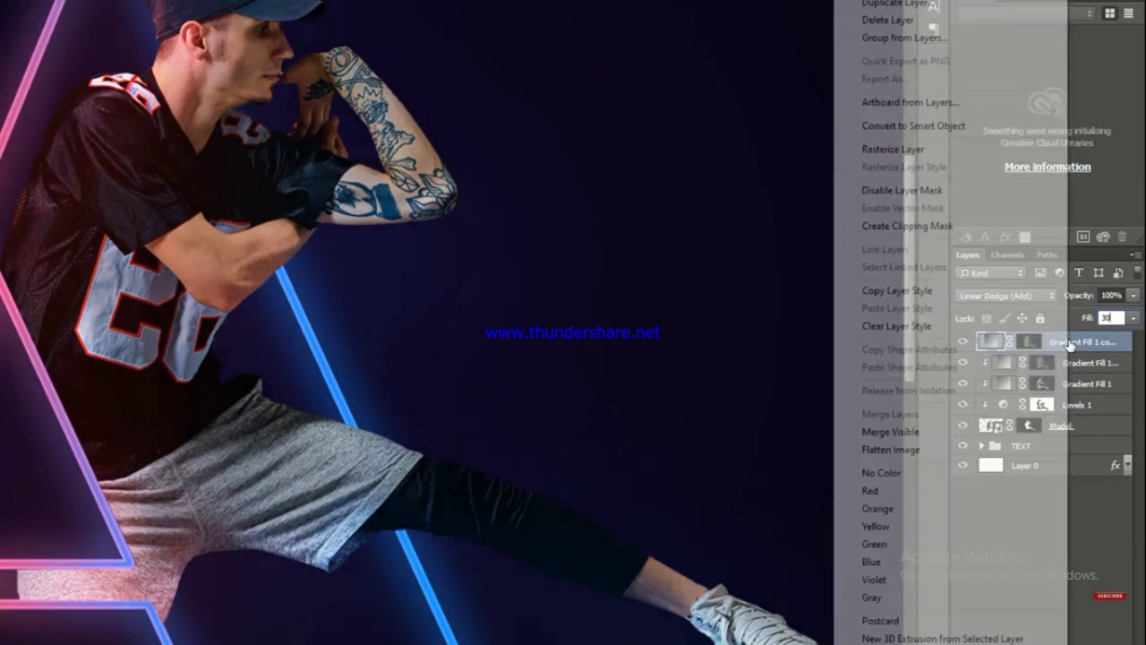
click(944, 228)
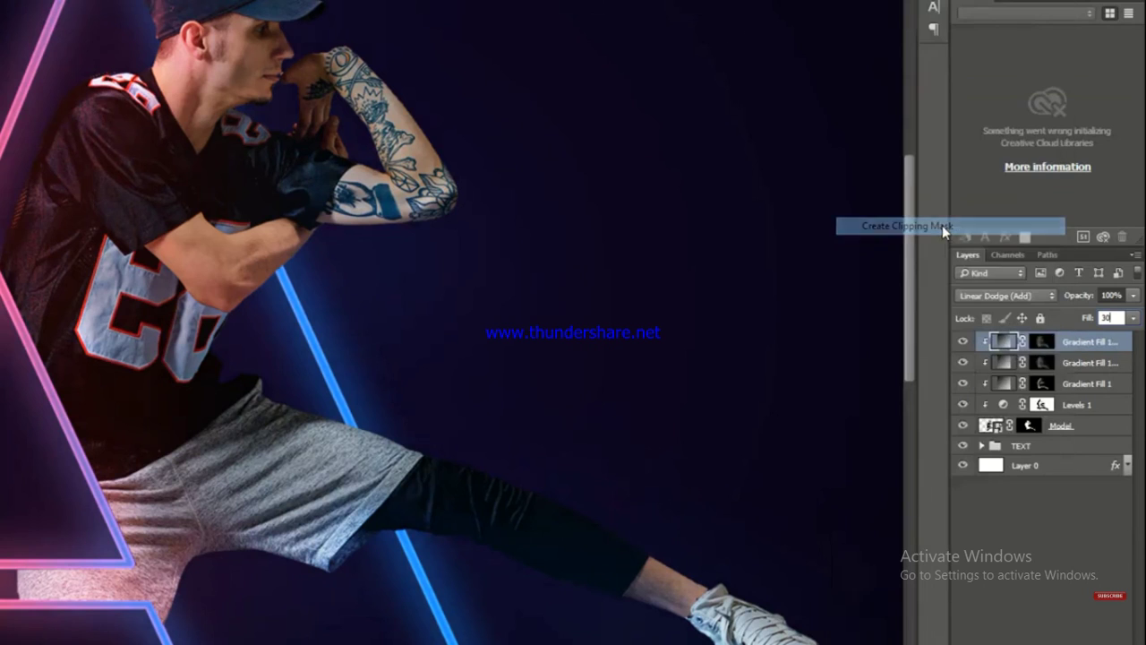
click(1011, 294)
click(985, 600)
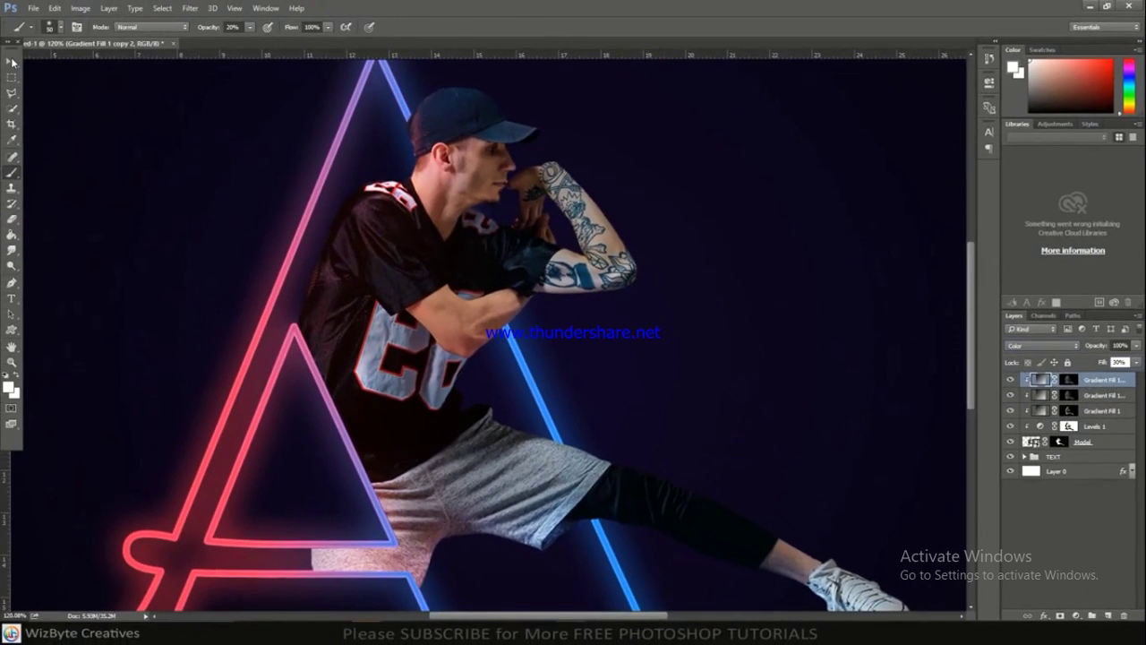
Switch to the Move tool and check the whole finished composition.
click(9, 61)
scroll(488, 305, down, 5)
mouse_move(697, 353)
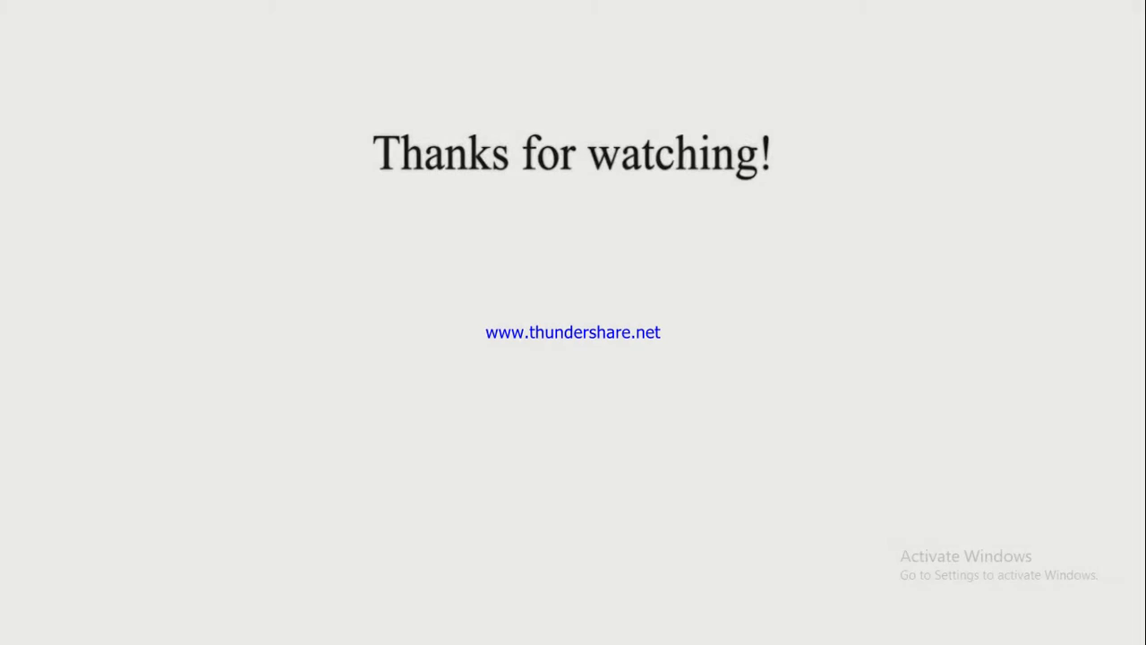
mouse_move(486, 289)
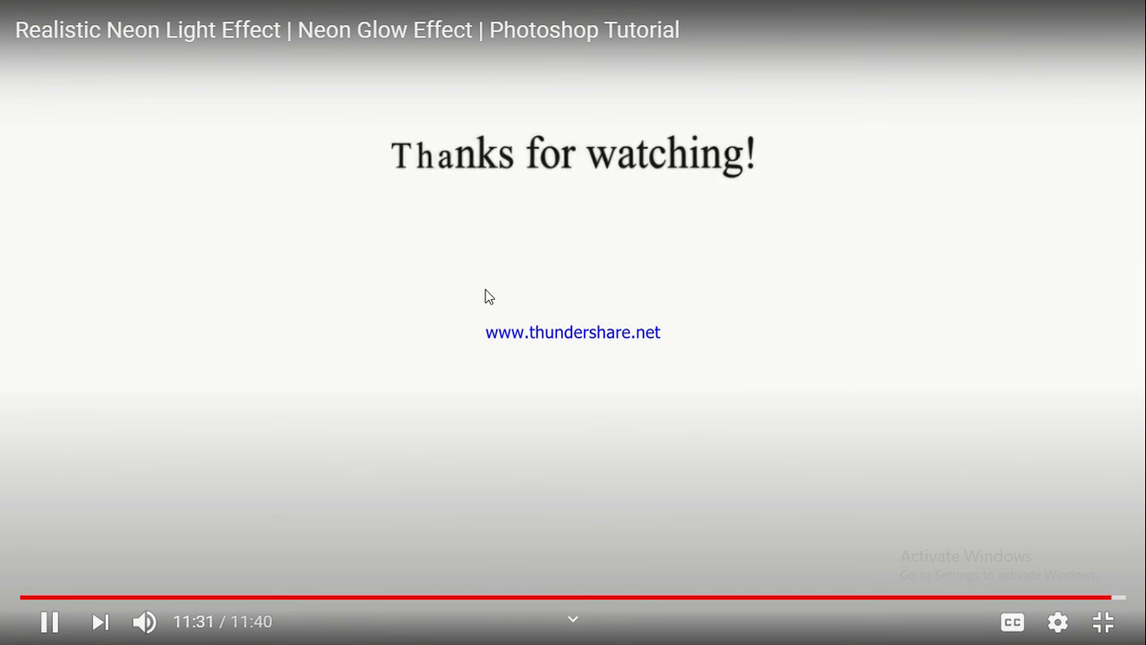
click(486, 290)
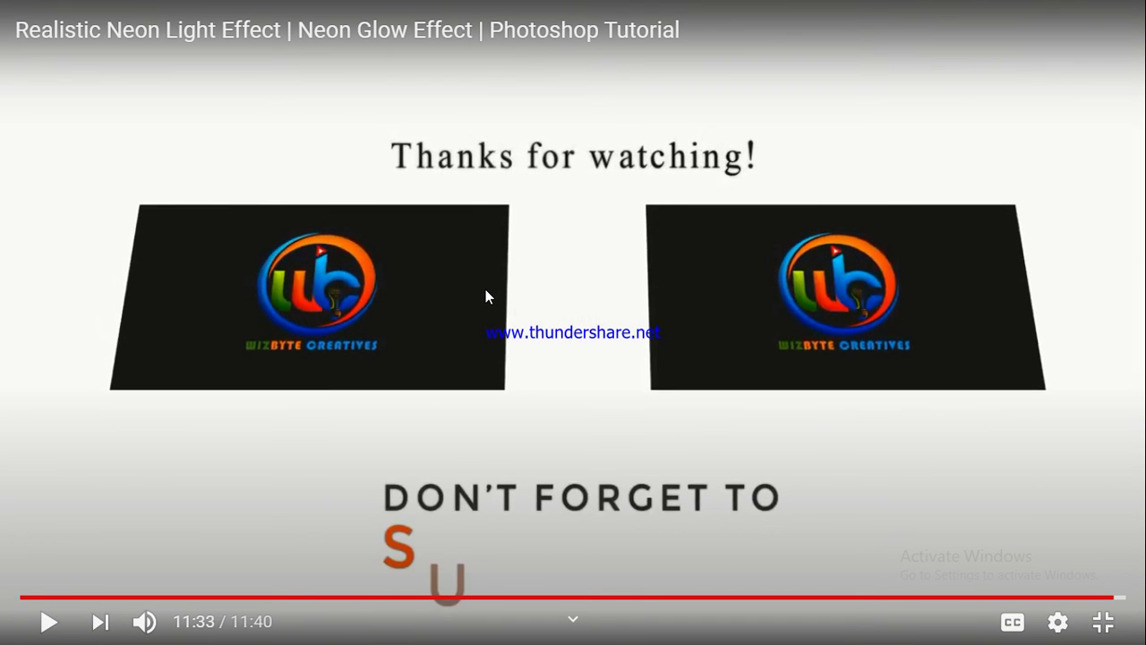